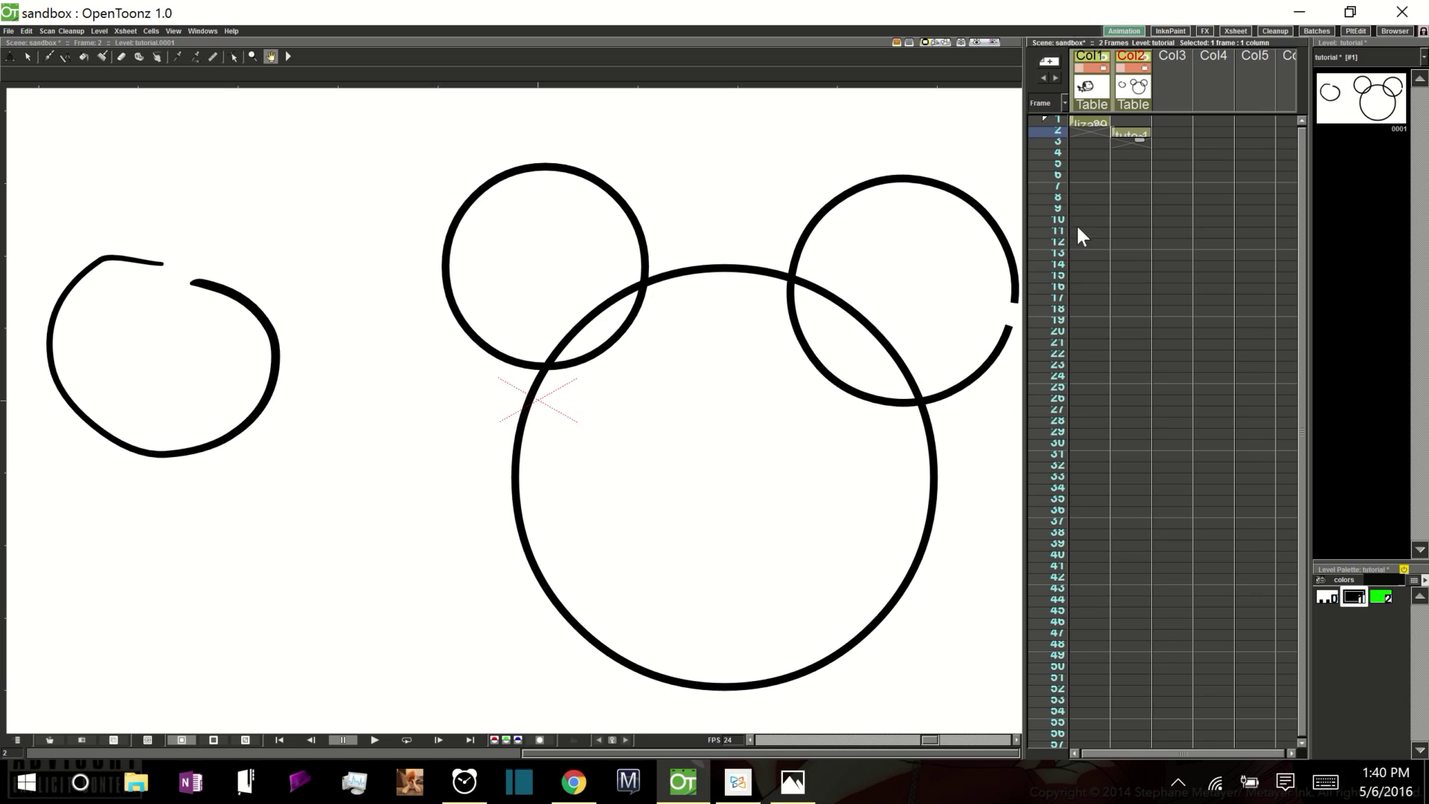
# Expand the toolbar and select the Fill tool with green style 2
pyautogui.click(289, 57)
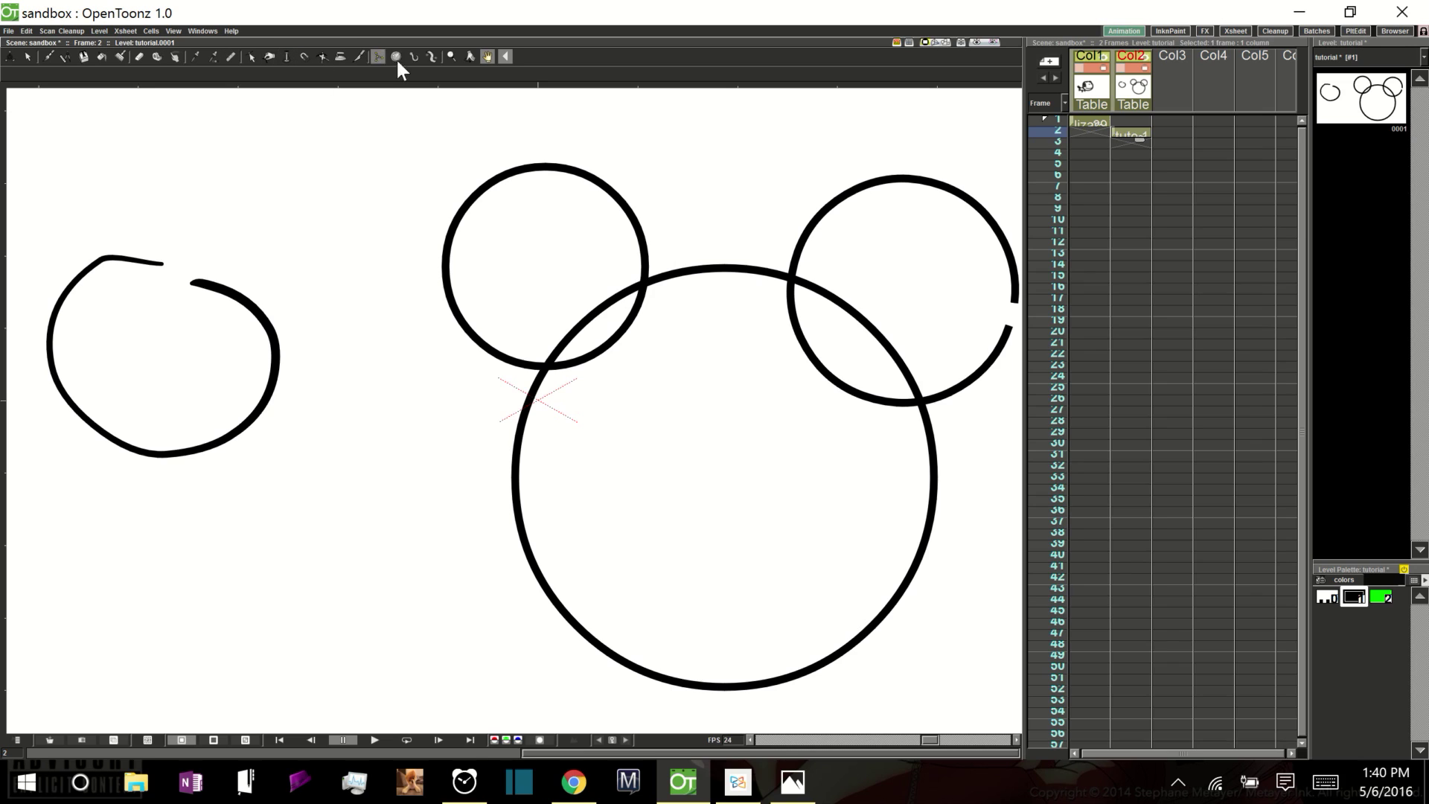
pyautogui.click(100, 58)
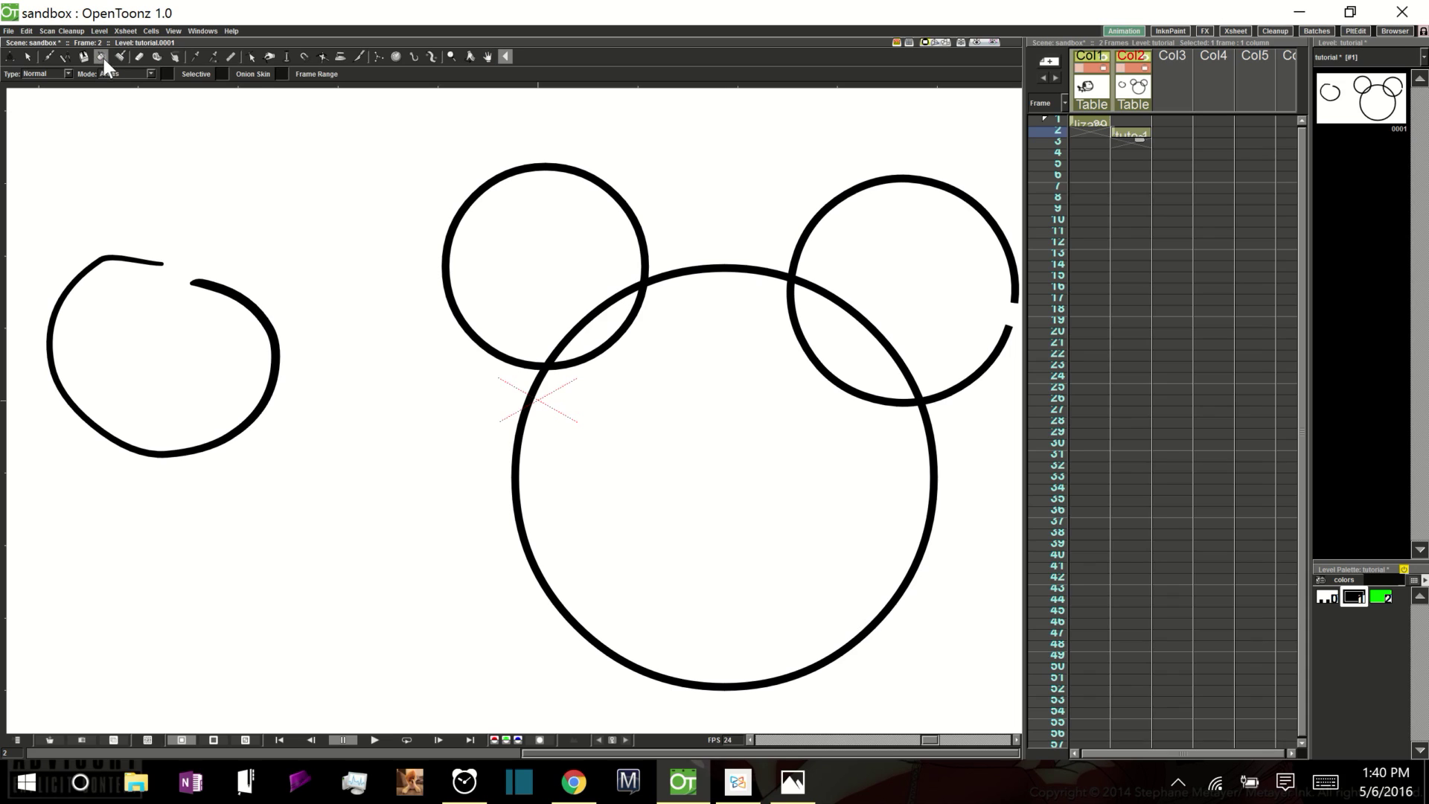
pyautogui.click(1380, 600)
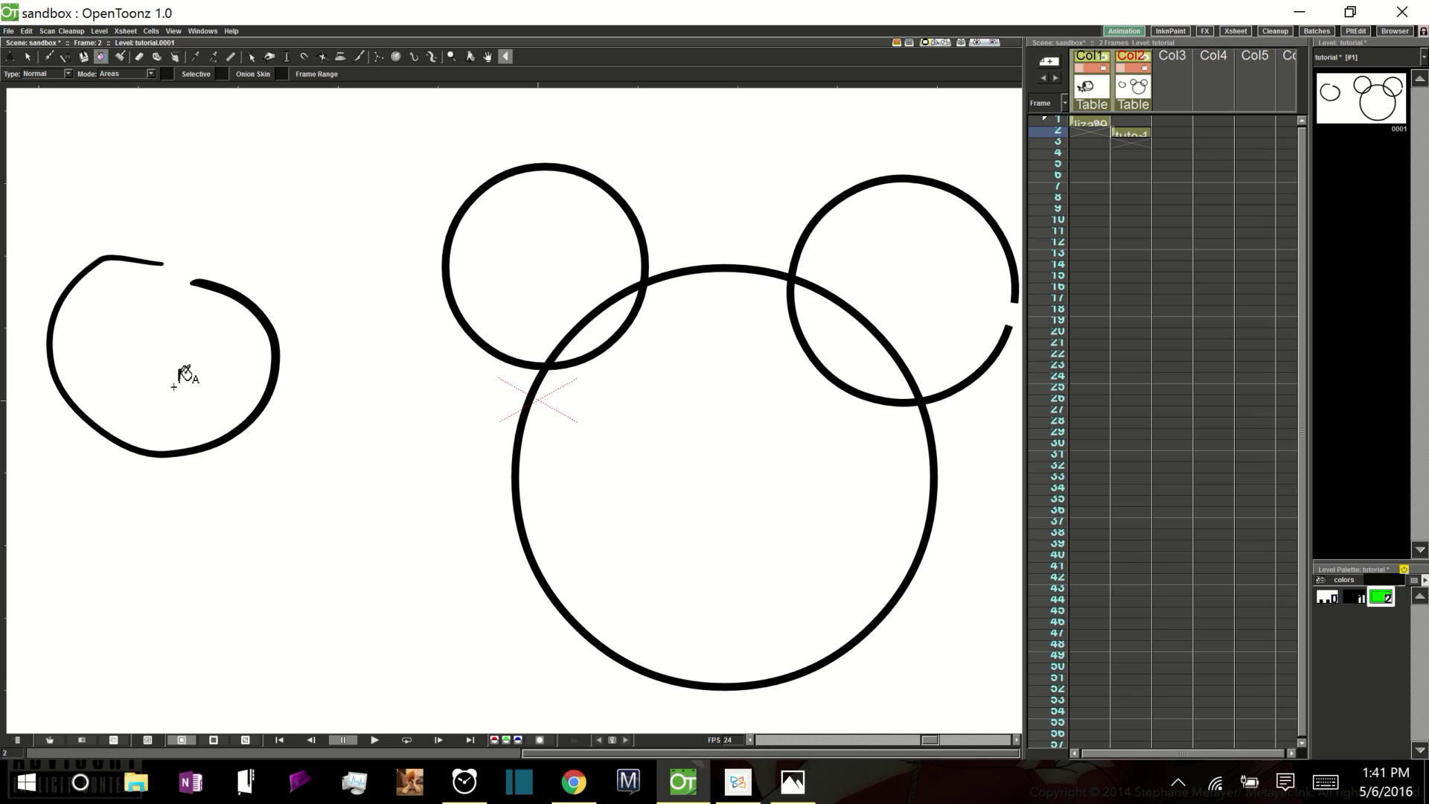
pyautogui.click(190, 363)
# Test green fills on the left ear and big head circle, then undo both
pyautogui.click(557, 271)
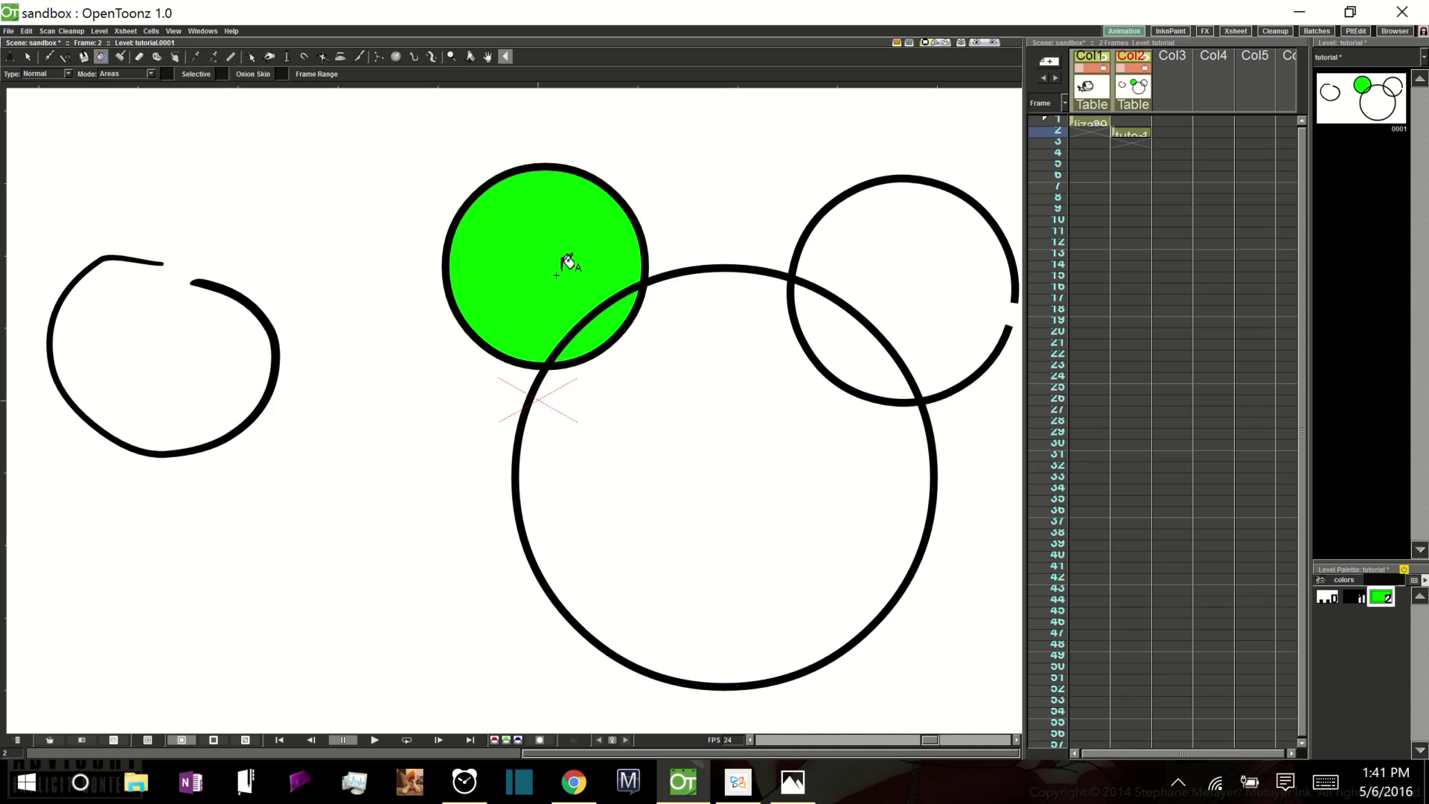
pyautogui.click(757, 494)
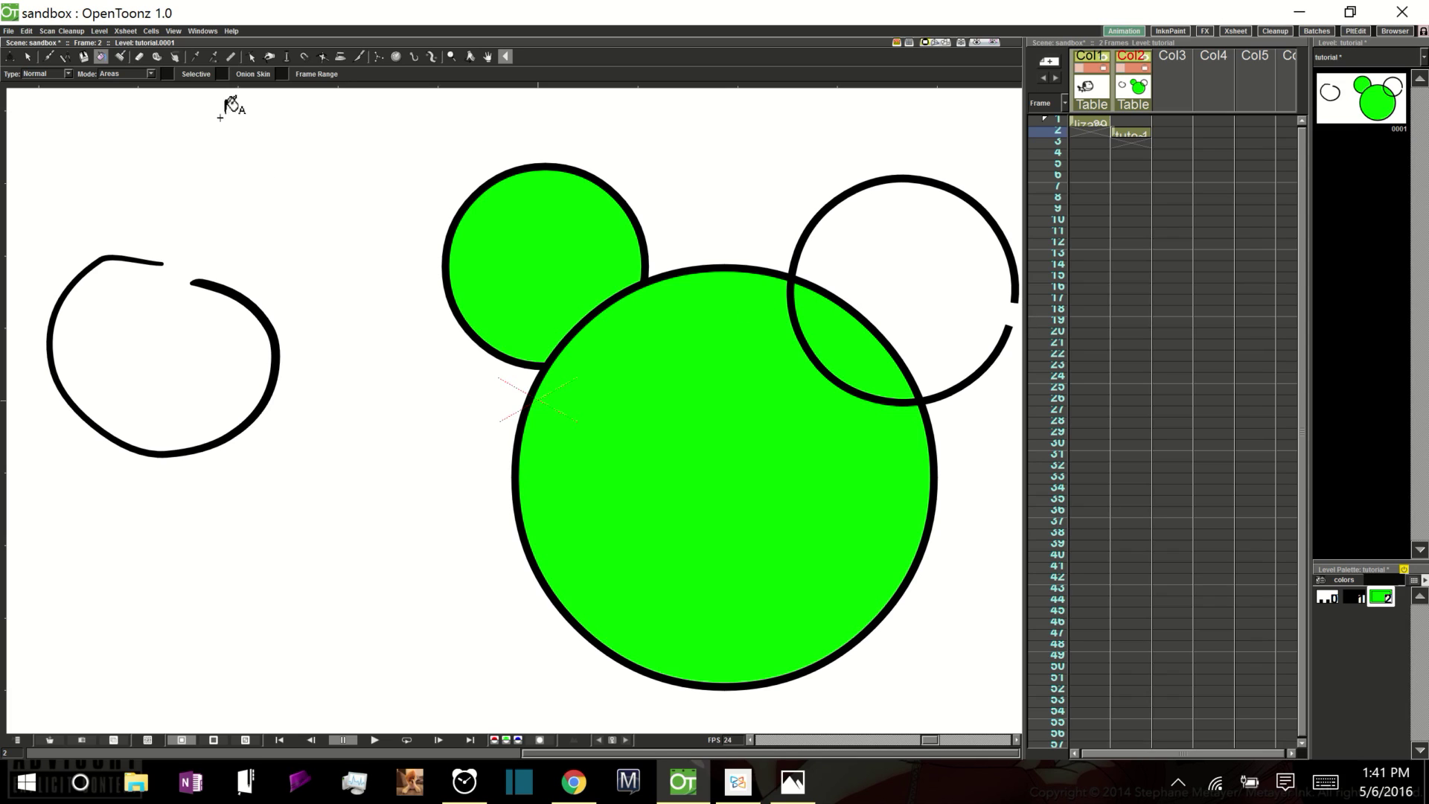
pyautogui.hotkey('ctrl', 'z')
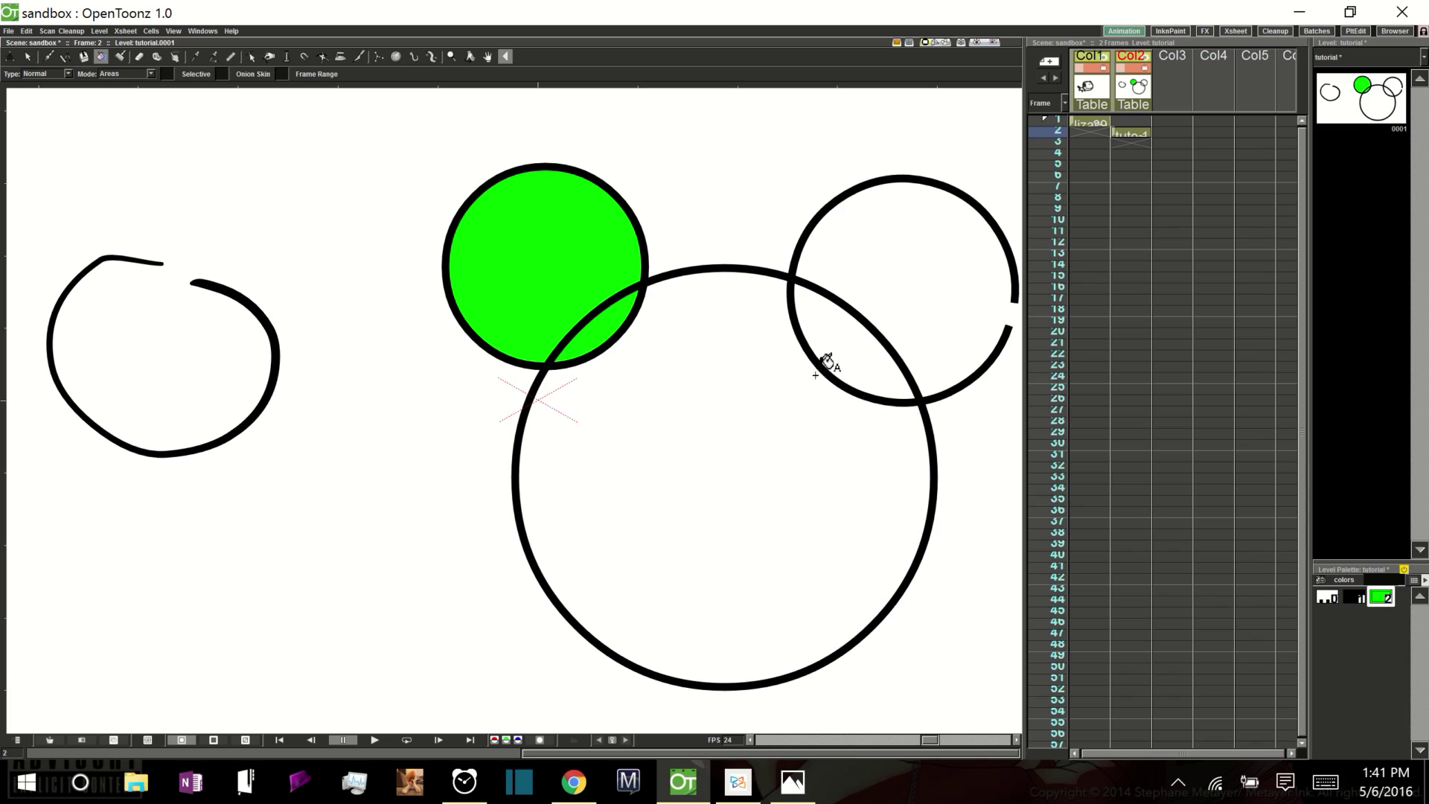
pyautogui.hotkey('ctrl', 'z')
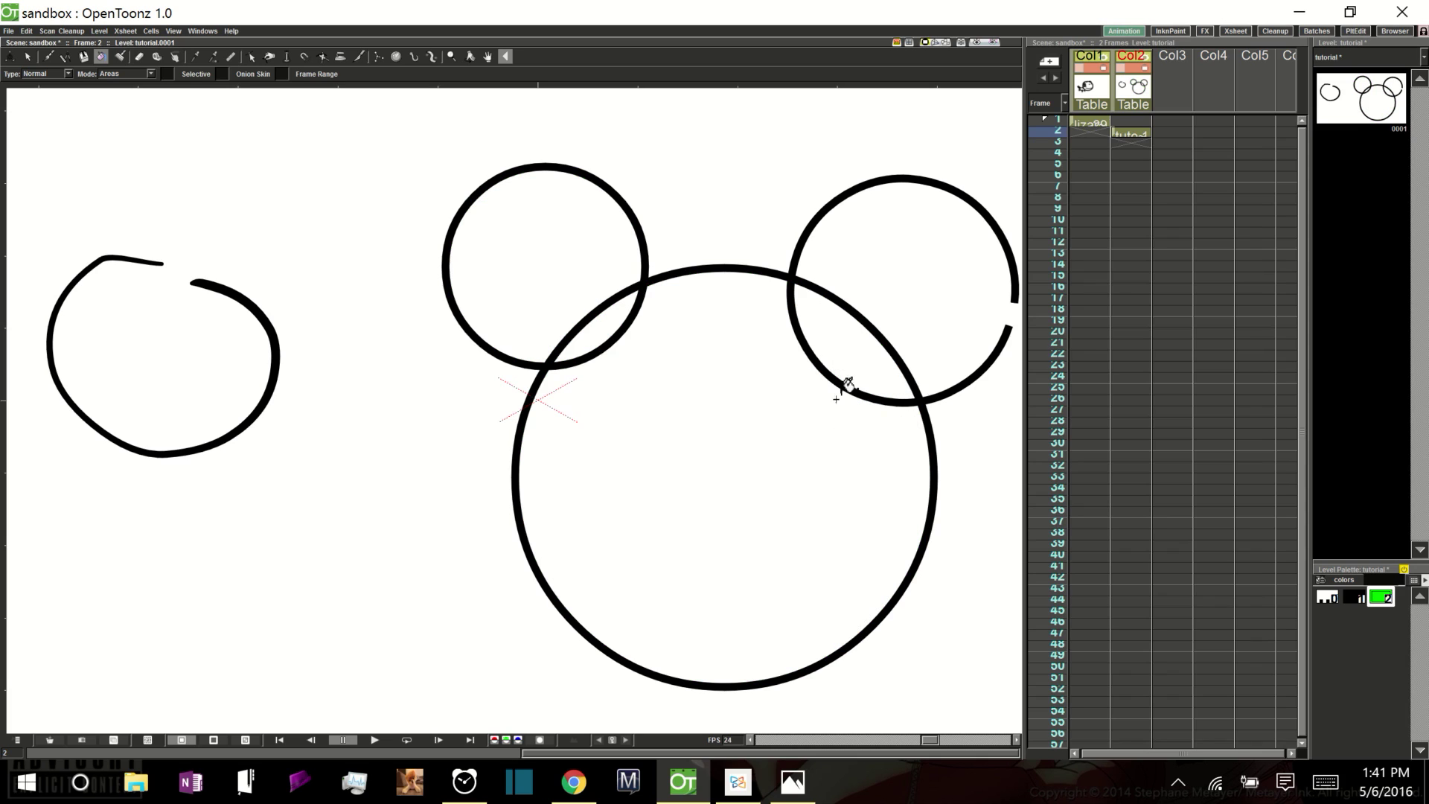
pyautogui.moveTo(845, 414); pyautogui.dragTo(818, 394)
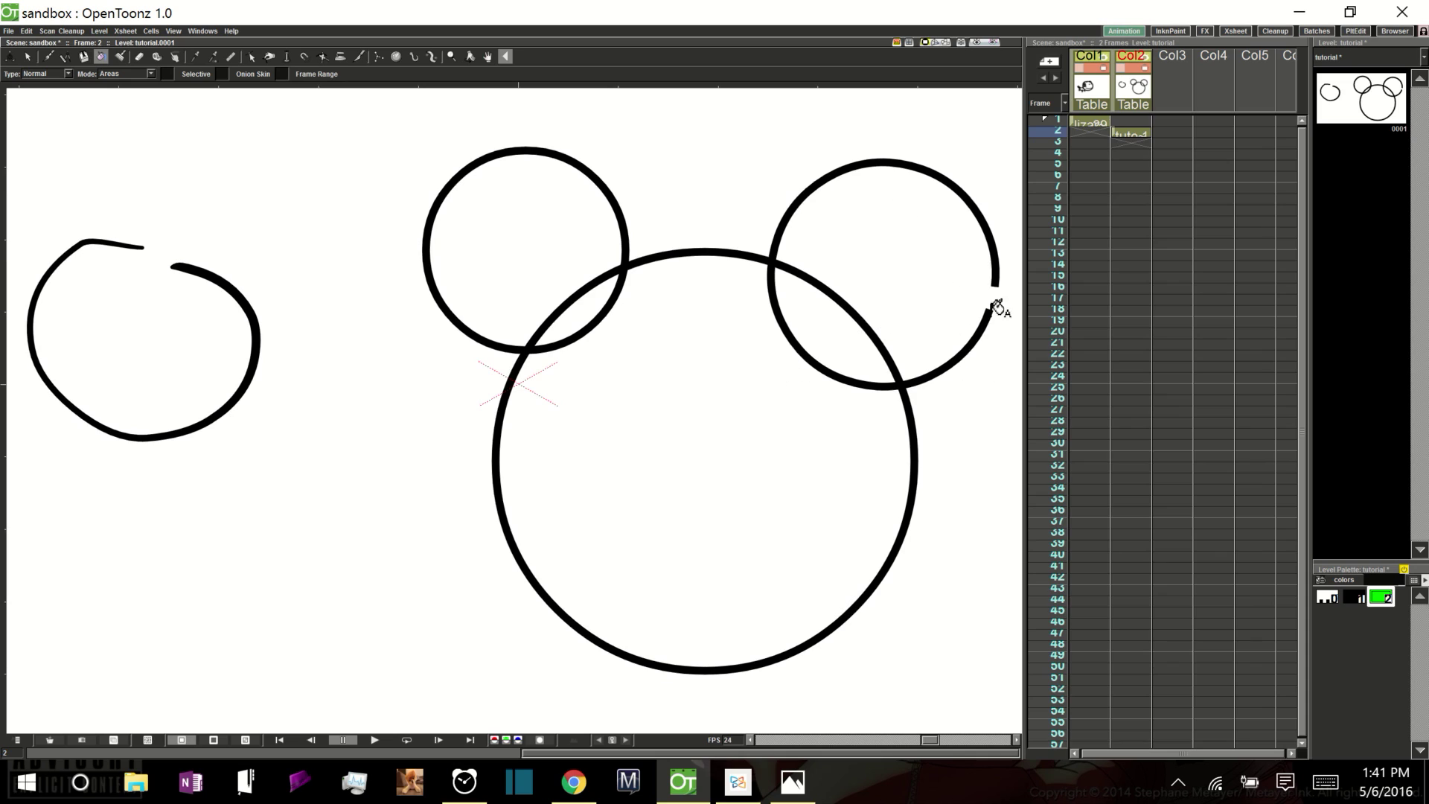
# Switch to the InknPaint room and turn on Checks > Fill Check
pyautogui.click(1169, 31)
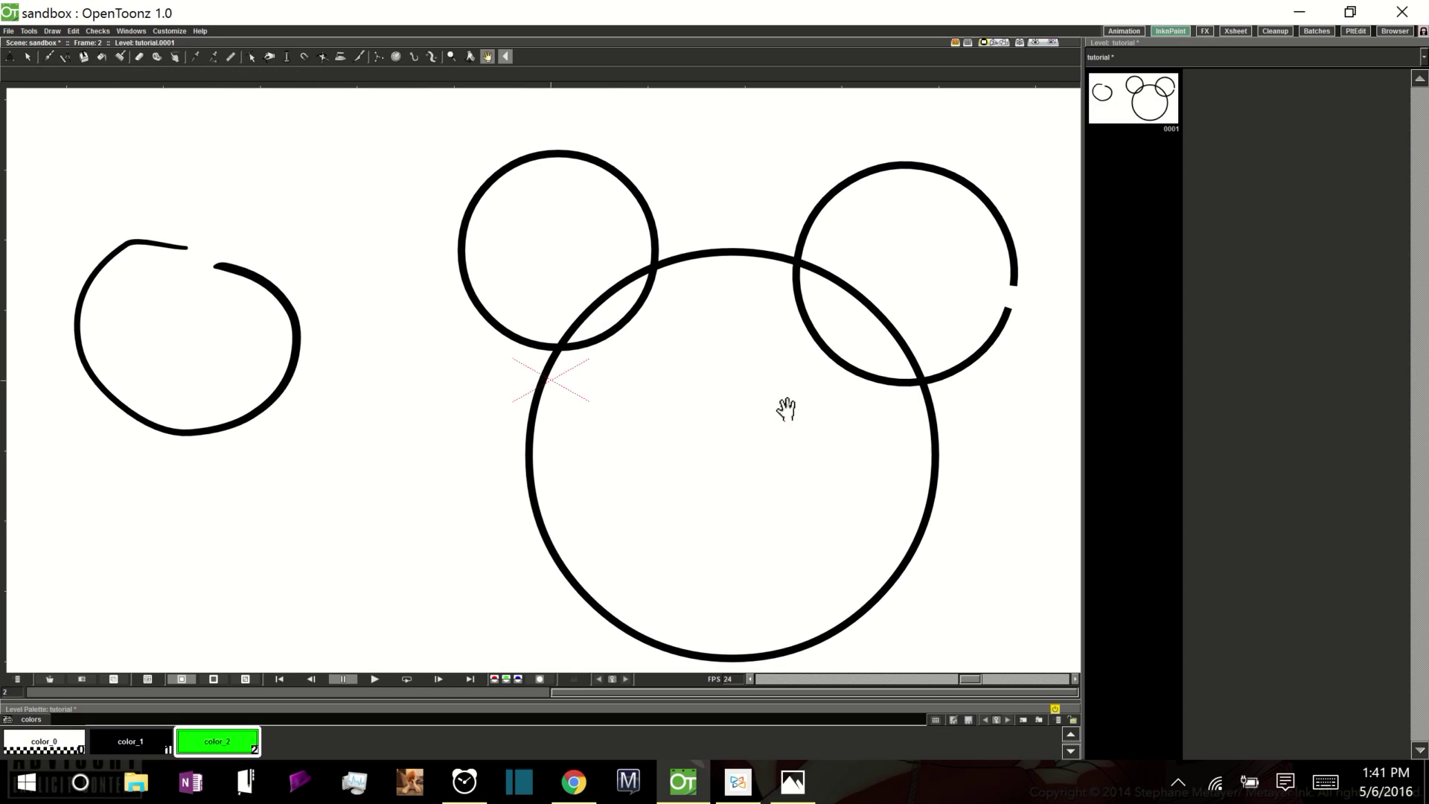
pyautogui.moveTo(785, 408); pyautogui.dragTo(780, 394)
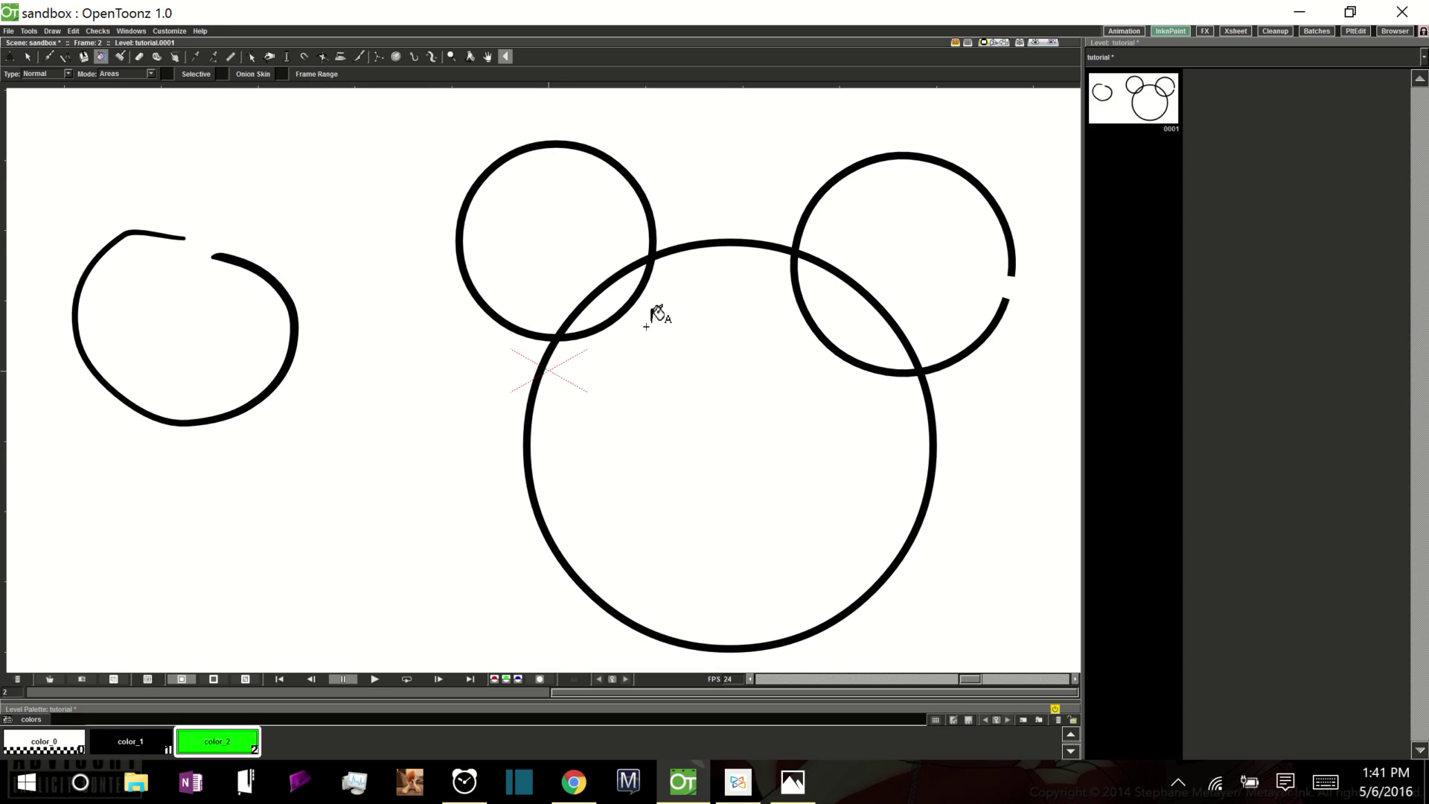
pyautogui.click(104, 30)
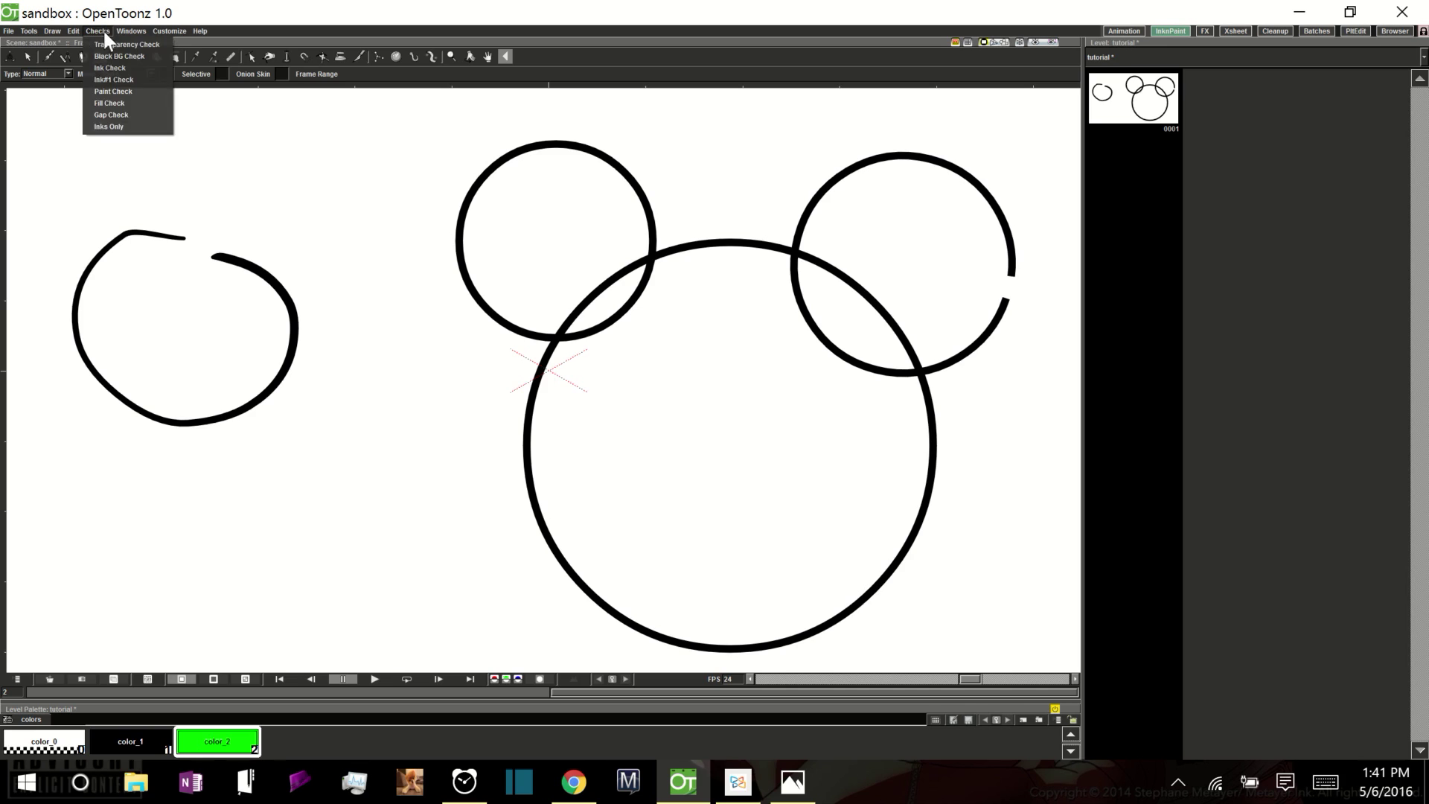
pyautogui.click(132, 103)
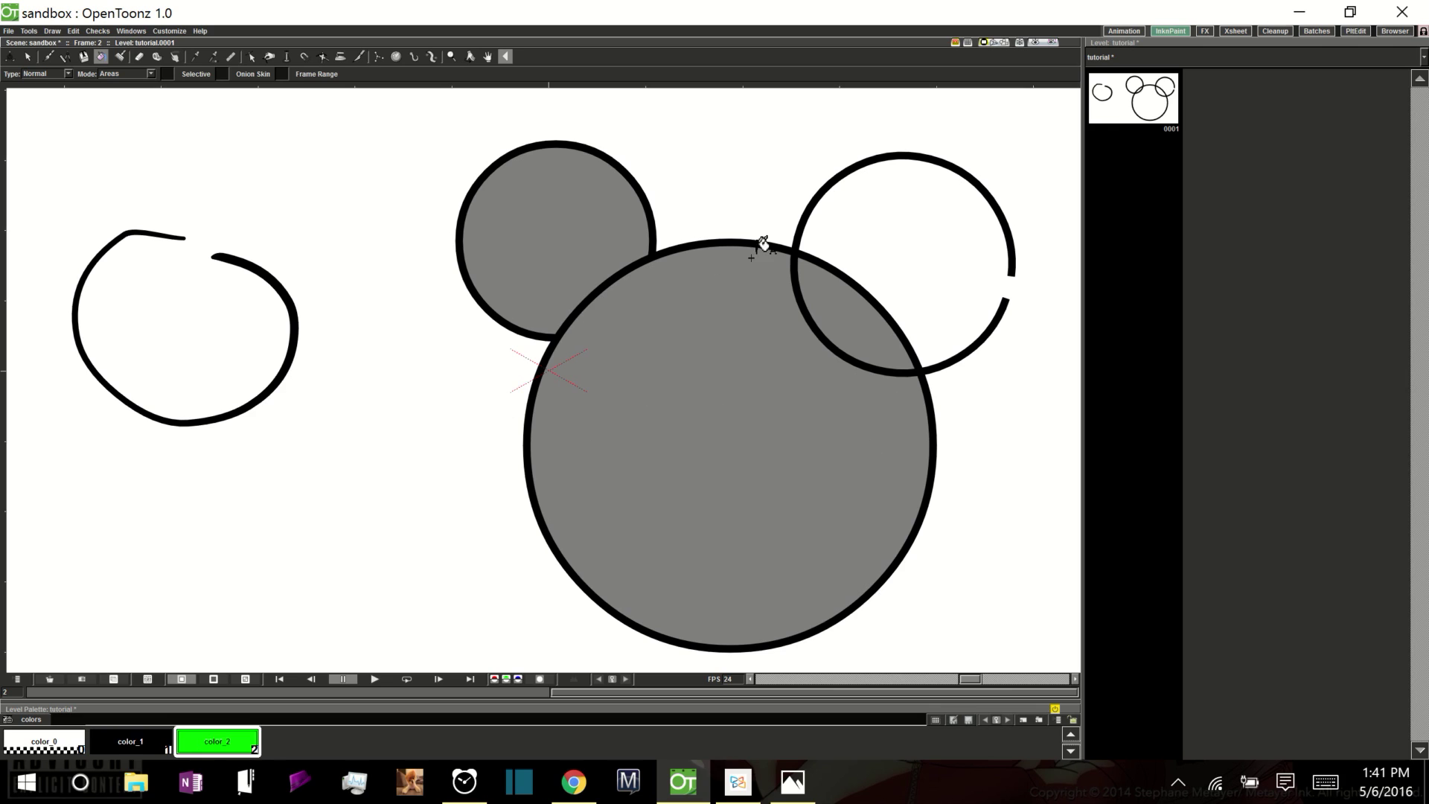
# With Fill Check off, fill the left ear and head circle, undo, then re-enable Fill Check
pyautogui.click(95, 27)
pyautogui.click(115, 105)
pyautogui.click(607, 233)
pyautogui.click(740, 372)
pyautogui.hotkey('ctrl', 'z')
pyautogui.hotkey('ctrl', 'z')
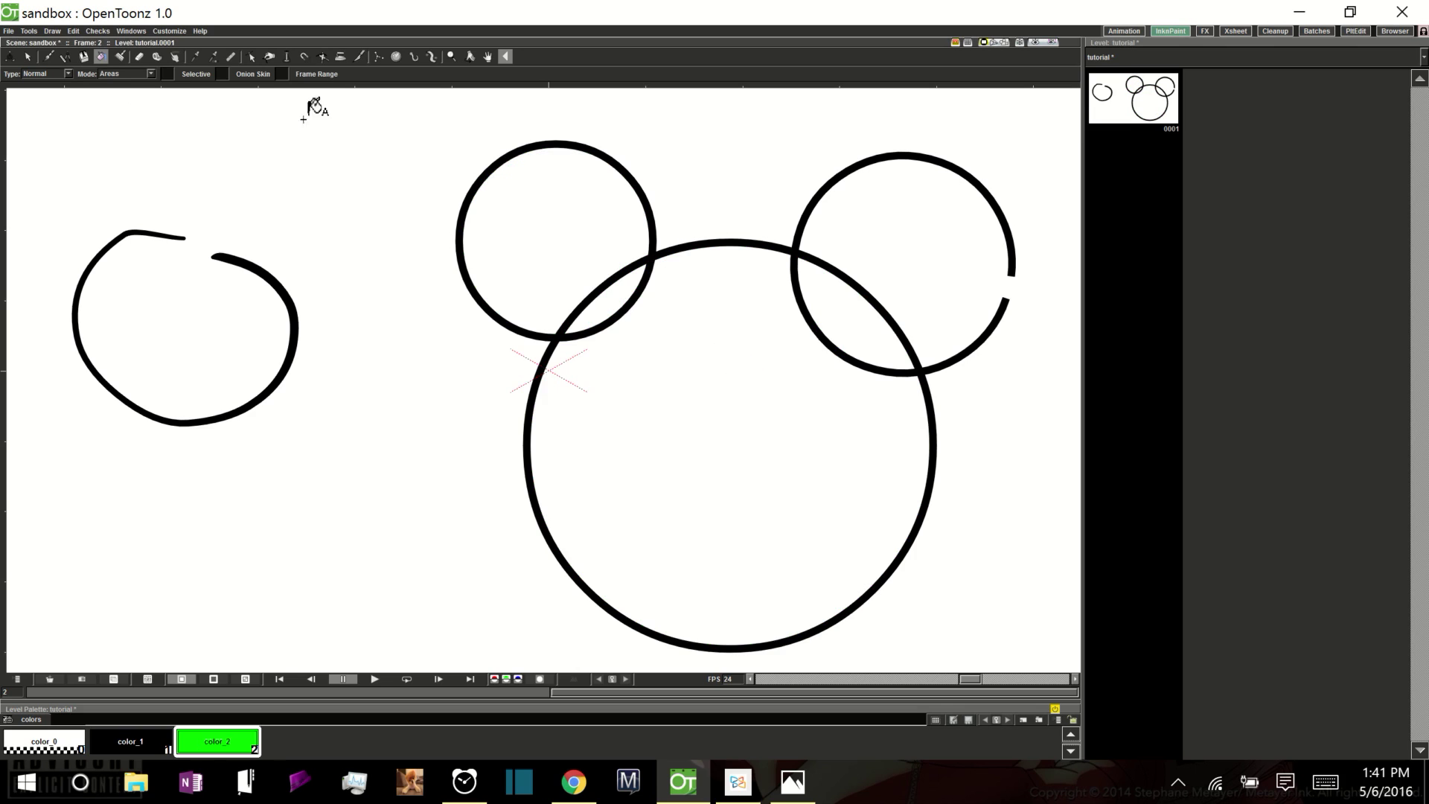
pyautogui.click(105, 33)
pyautogui.click(118, 104)
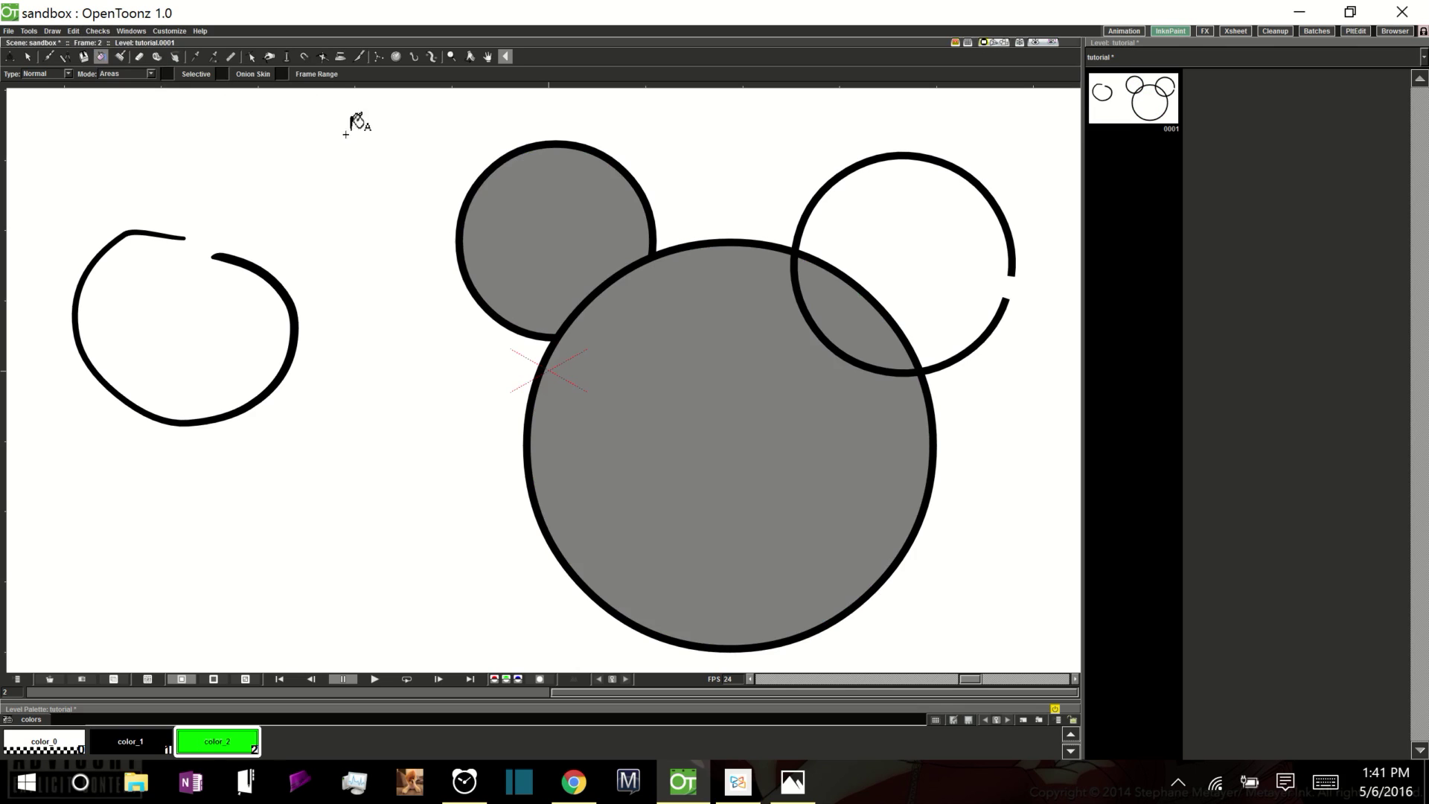
pyautogui.click(105, 33)
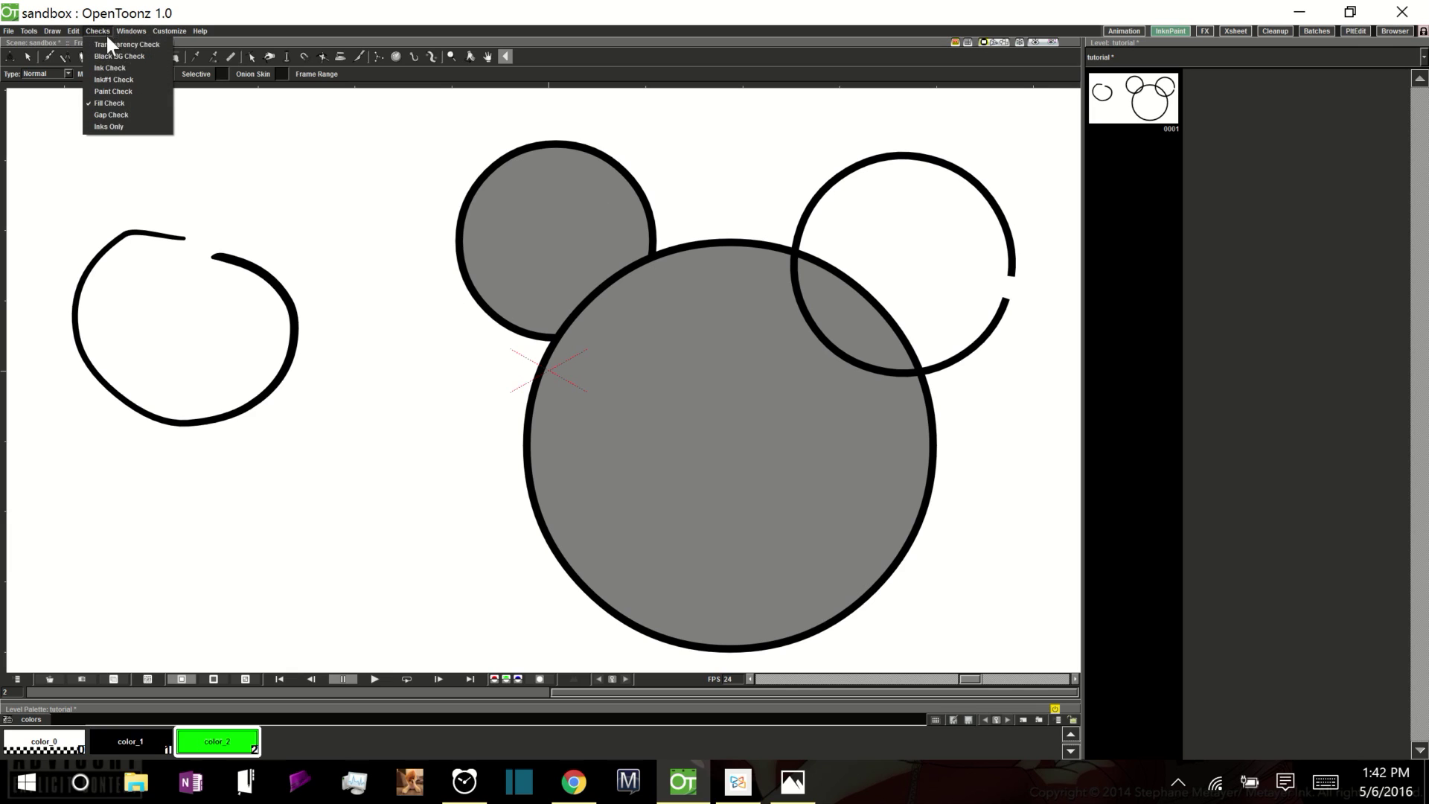
# Turn on Gap Check and zoom in on the left circle's gap
pyautogui.click(131, 116)
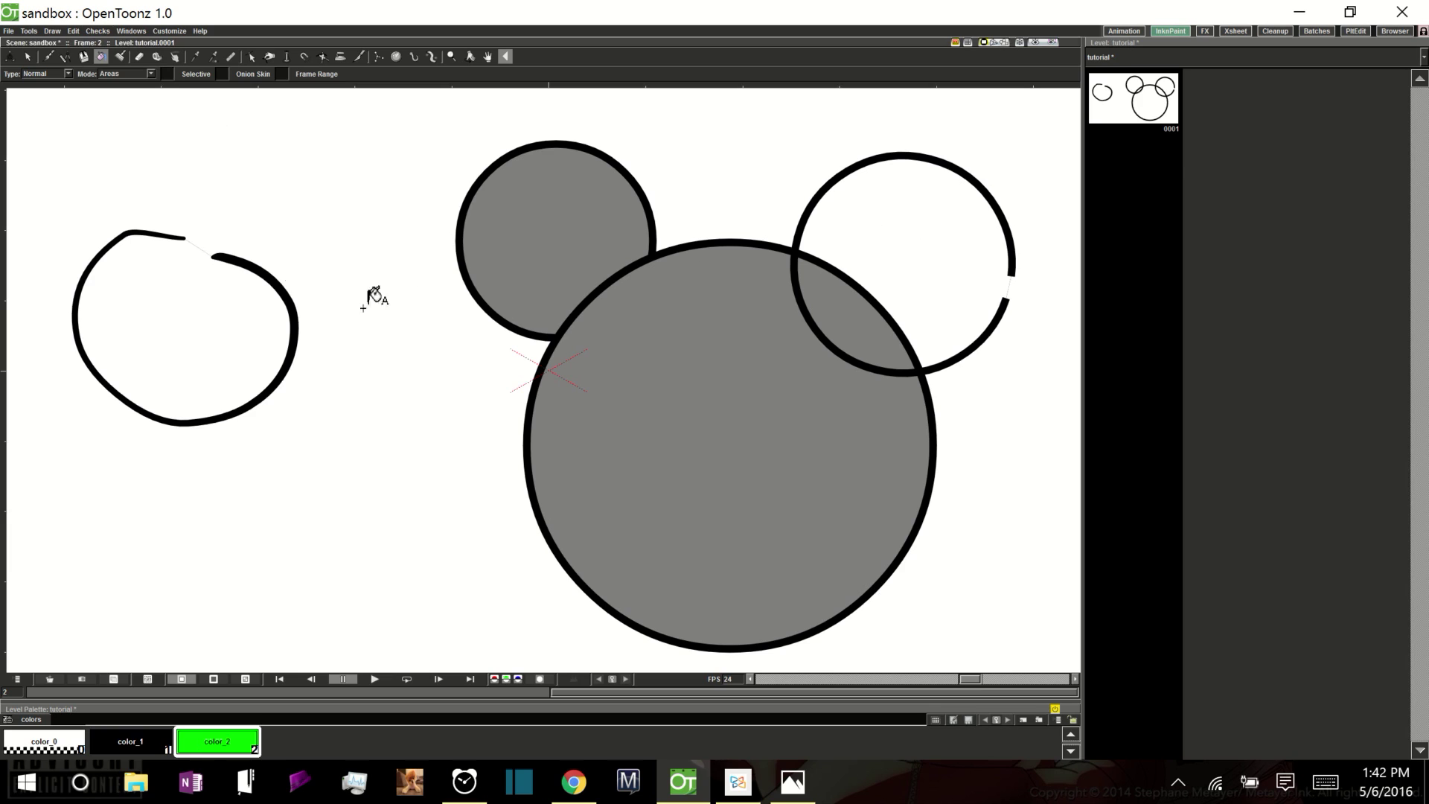
pyautogui.click(99, 31)
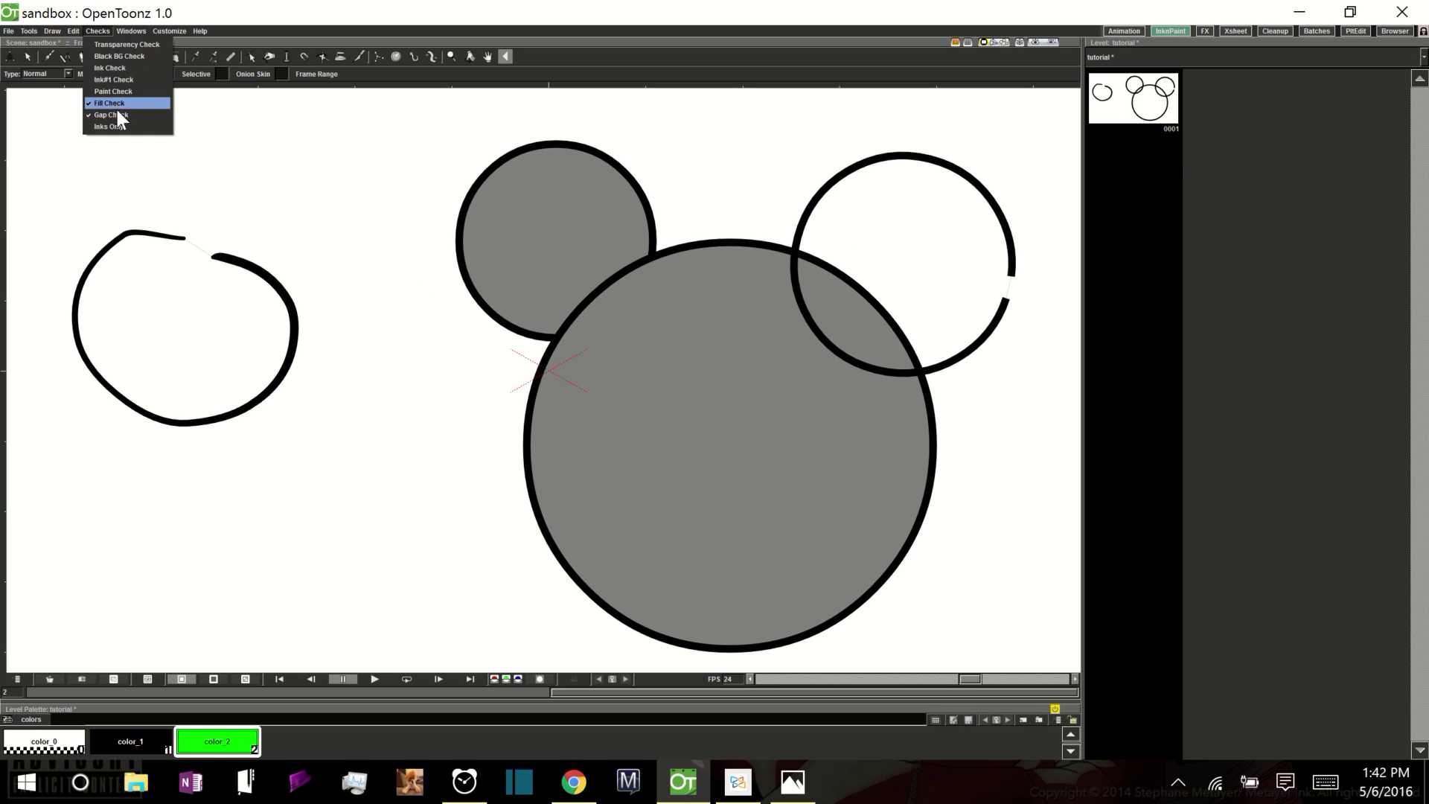
pyautogui.press('space')
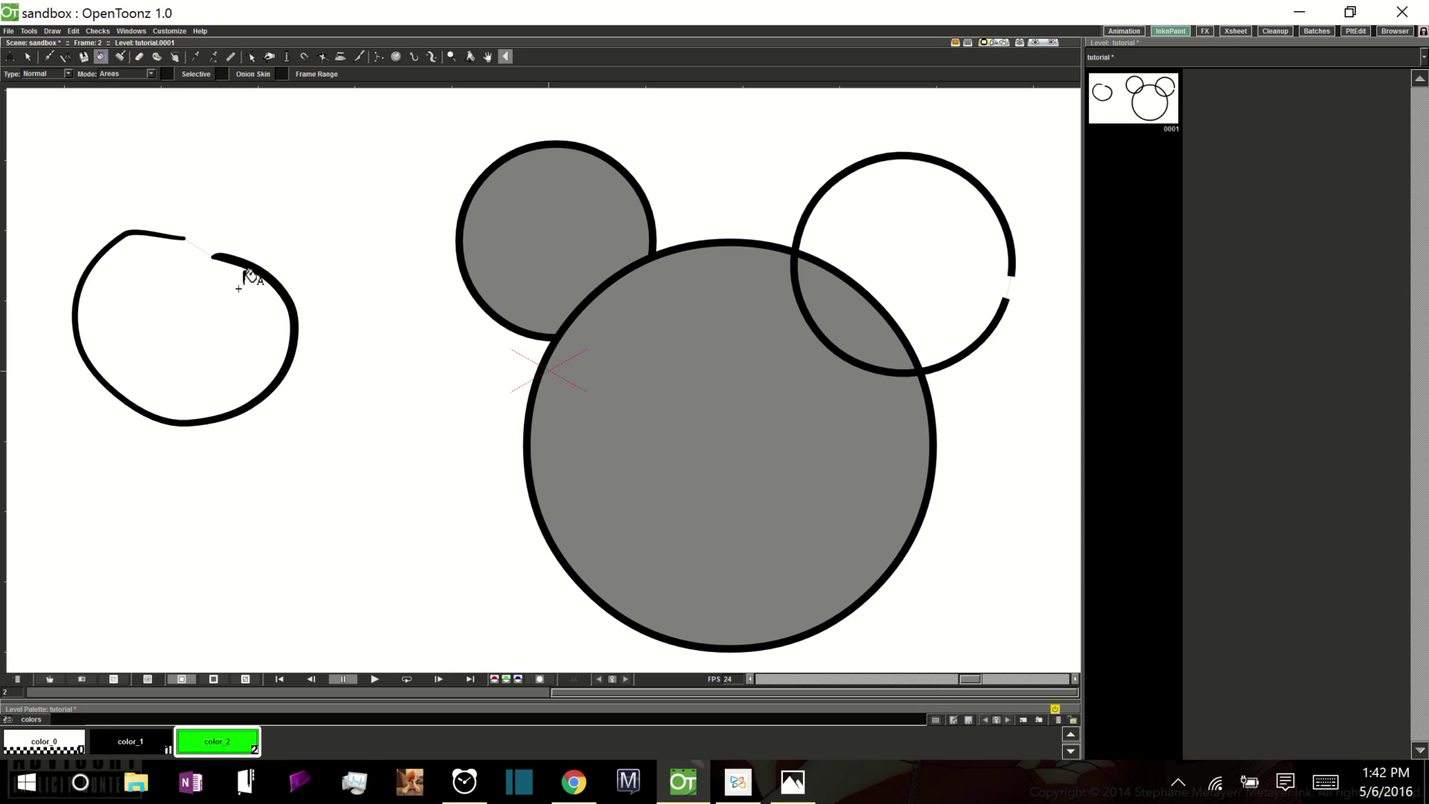
pyautogui.hotkey('shift', 'space')
pyautogui.moveTo(220, 252); pyautogui.dragTo(253, 158)
pyautogui.press('space')
pyautogui.moveTo(277, 237); pyautogui.dragTo(320, 308)
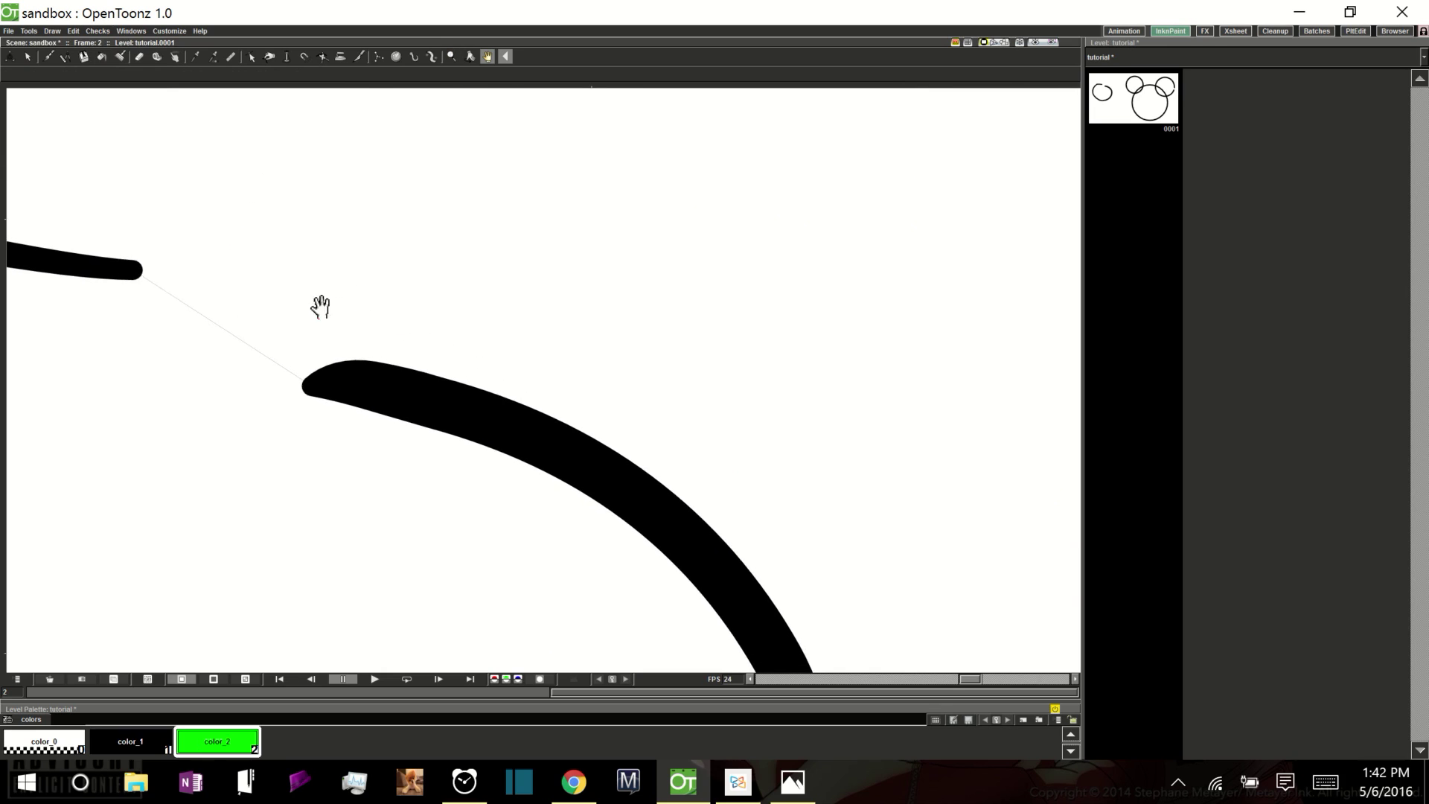
# Inspect the right ear's gap, save the scene with Ctrl+S, and zoom back out
pyautogui.scroll(-6, 648, 394)
pyautogui.moveTo(882, 426); pyautogui.dragTo(144, 390)
pyautogui.hotkey('shift', 'space')
pyautogui.moveTo(903, 388)
pyautogui.mouseDown()
pyautogui.moveTo(918, 380)
pyautogui.moveTo(922, 319)
pyautogui.mouseUp()
pyautogui.press('space')
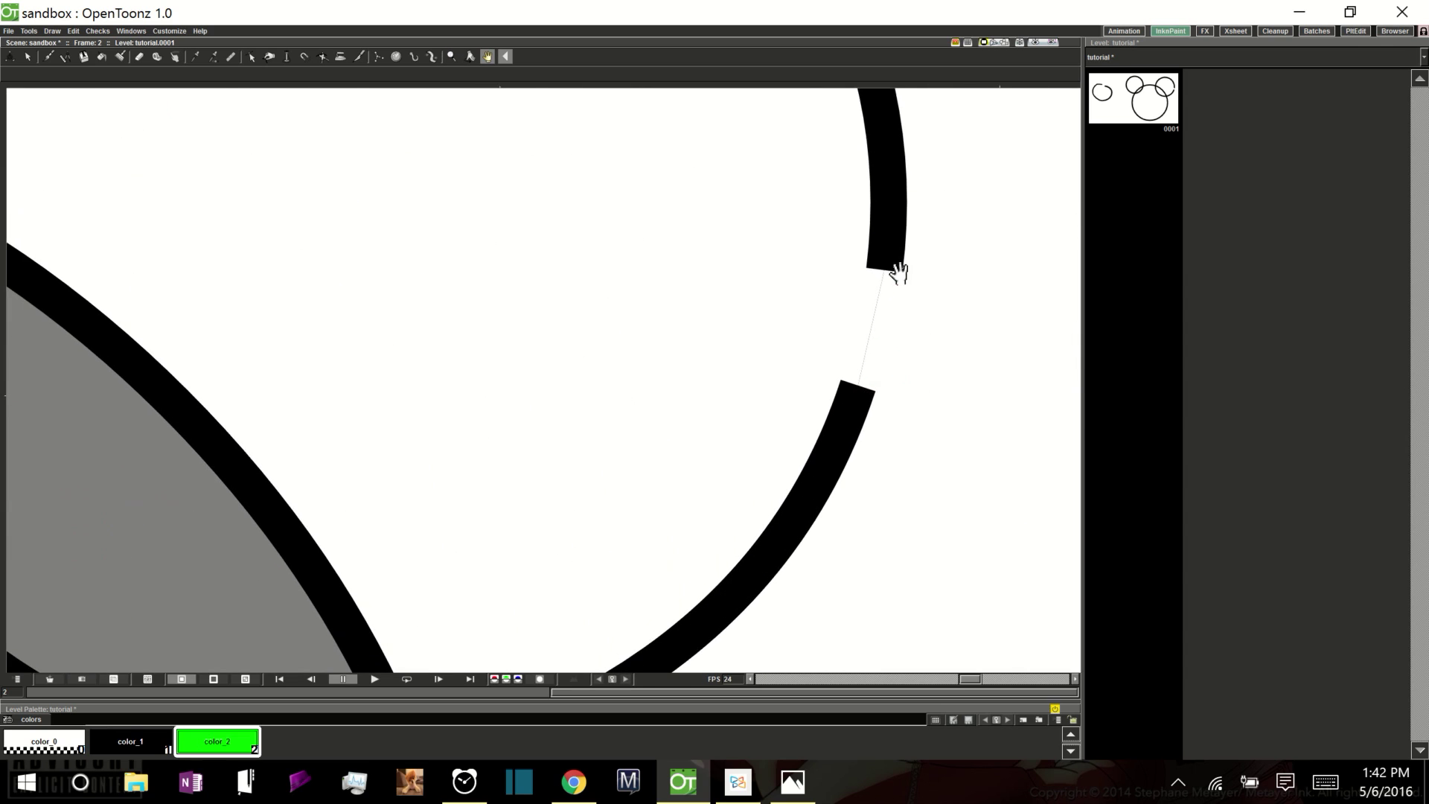
pyautogui.hotkey('ctrl', 's')
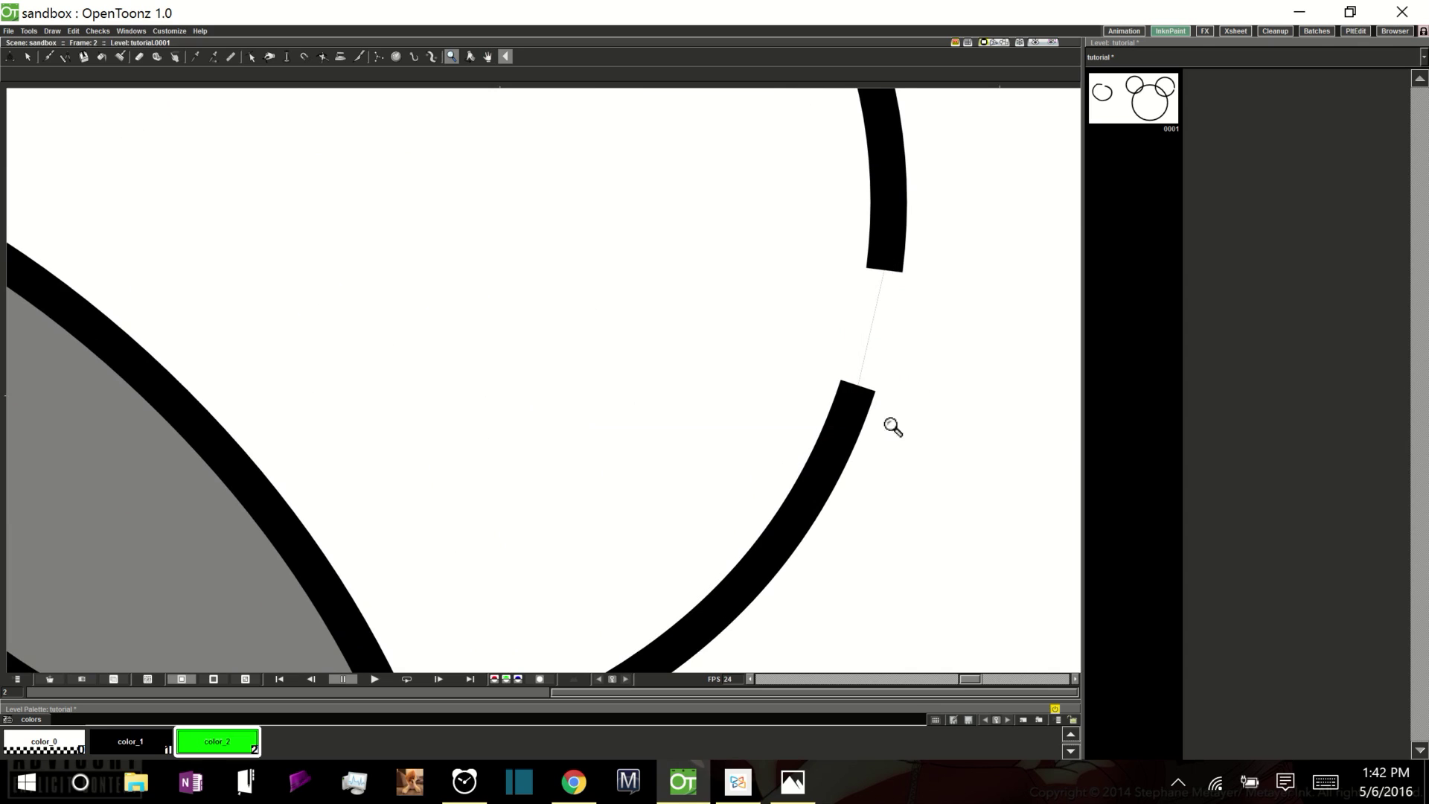
pyautogui.moveTo(885, 422)
pyautogui.mouseDown()
pyautogui.moveTo(889, 496)
pyautogui.moveTo(855, 456)
pyautogui.moveTo(893, 479)
pyautogui.moveTo(830, 522)
pyautogui.moveTo(868, 511)
pyautogui.moveTo(903, 424)
pyautogui.moveTo(894, 415)
pyautogui.mouseUp()
pyautogui.press('space')
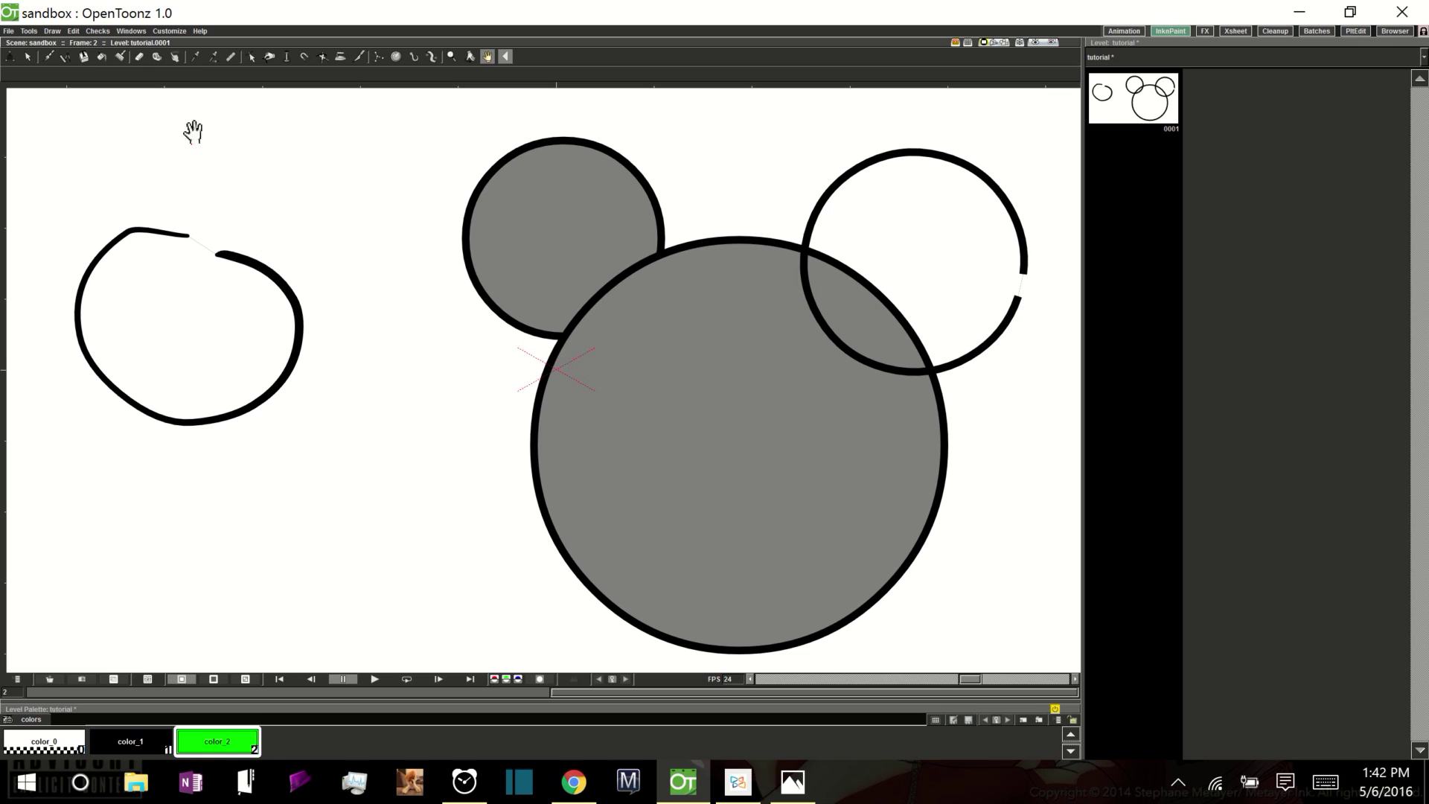
pyautogui.click(252, 60)
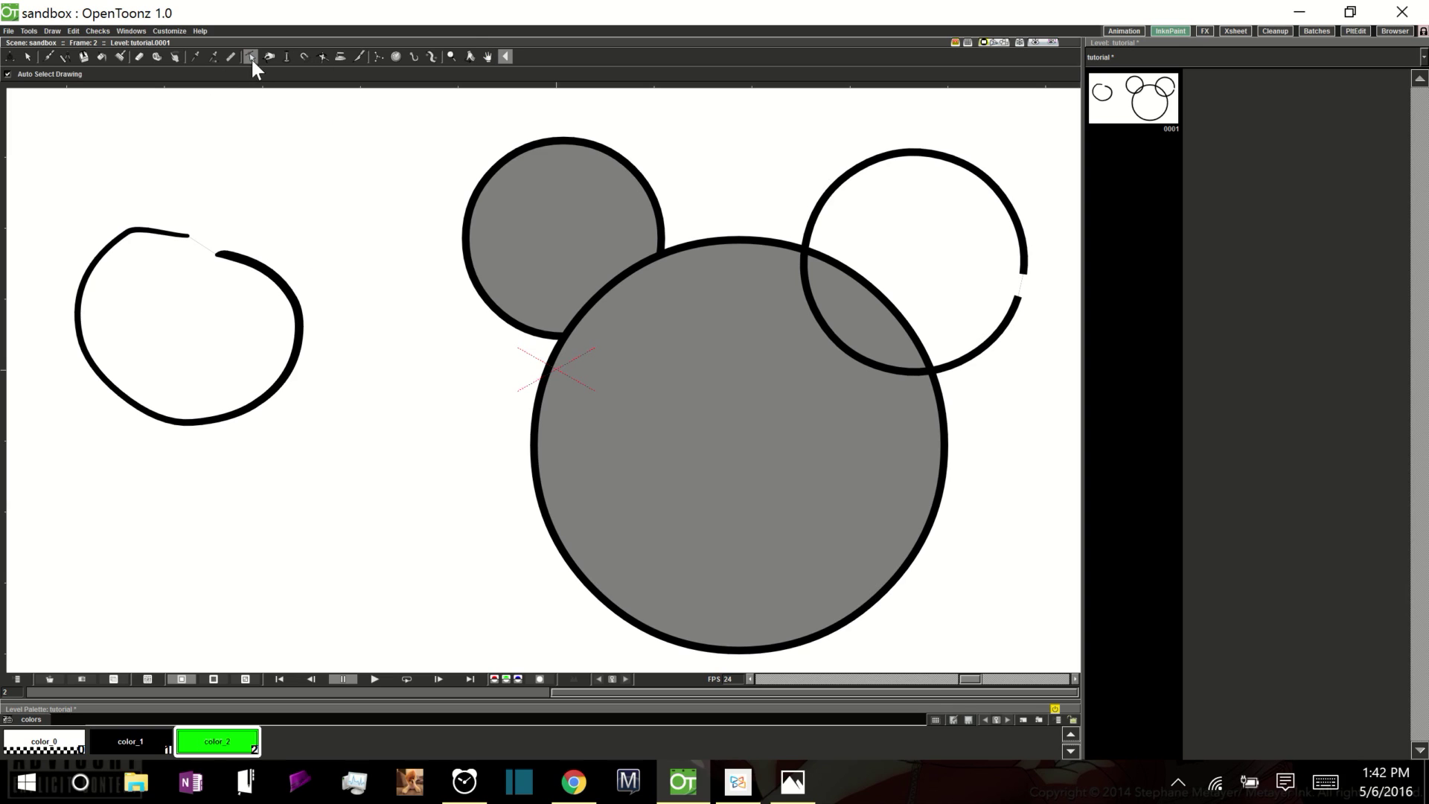
pyautogui.click(189, 238)
pyautogui.moveTo(203, 249)
pyautogui.mouseDown()
pyautogui.moveTo(296, 326)
pyautogui.moveTo(297, 373)
pyautogui.moveTo(238, 423)
pyautogui.moveTo(309, 329)
pyautogui.moveTo(191, 234)
pyautogui.mouseUp()
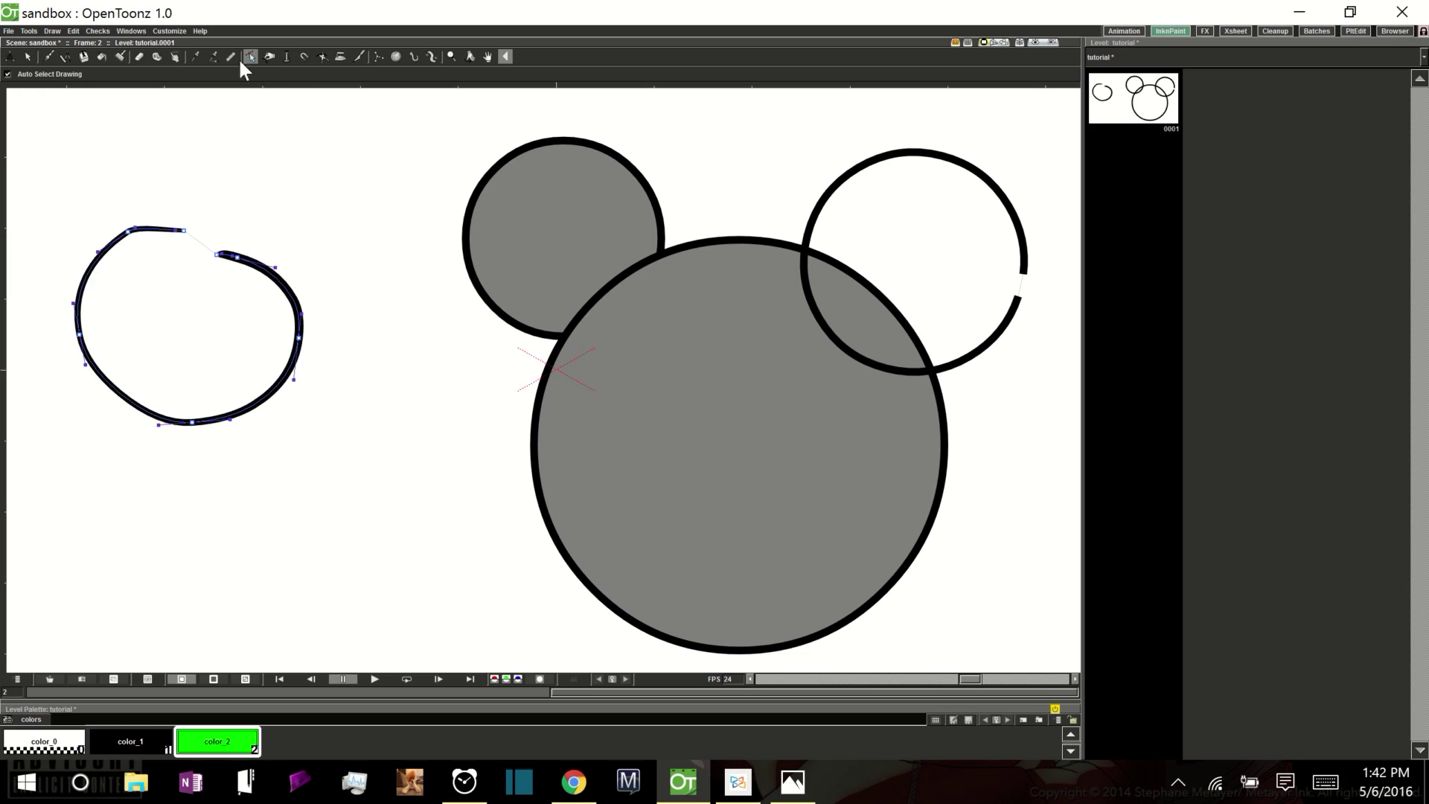
pyautogui.click(158, 57)
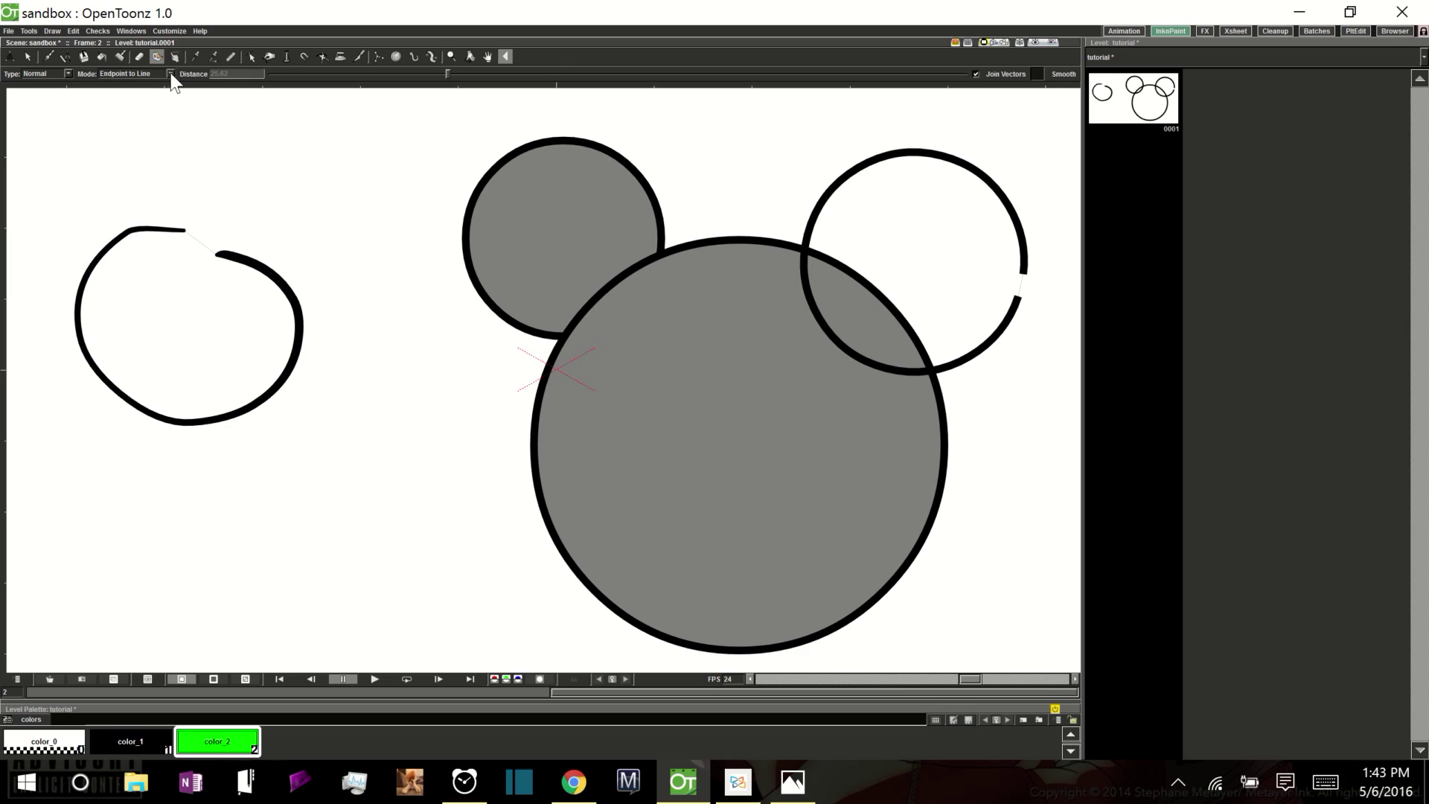
pyautogui.click(170, 73)
pyautogui.click(171, 82)
pyautogui.click(976, 74)
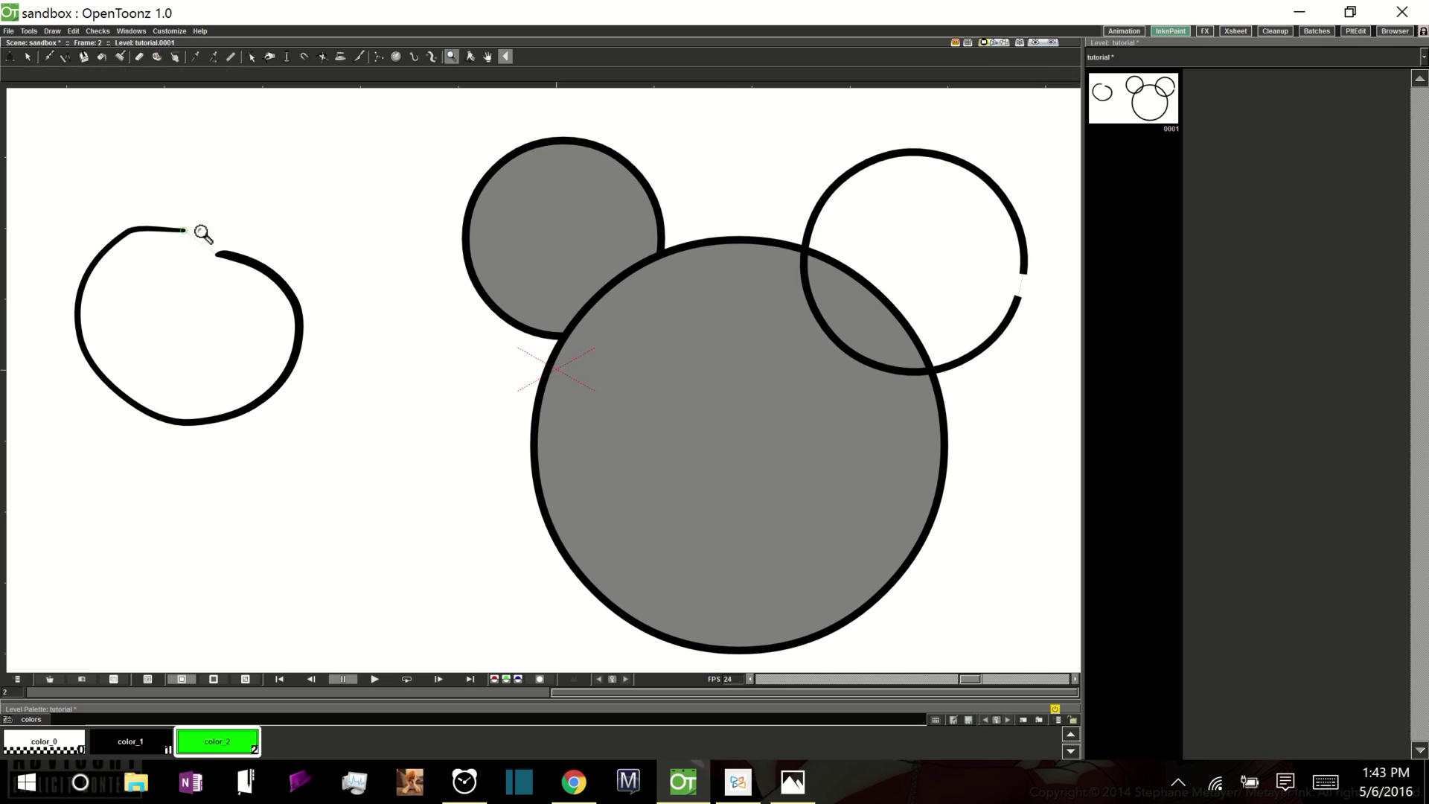
pyautogui.moveTo(203, 232)
pyautogui.mouseDown()
pyautogui.moveTo(207, 147)
pyautogui.moveTo(178, 222)
pyautogui.mouseUp()
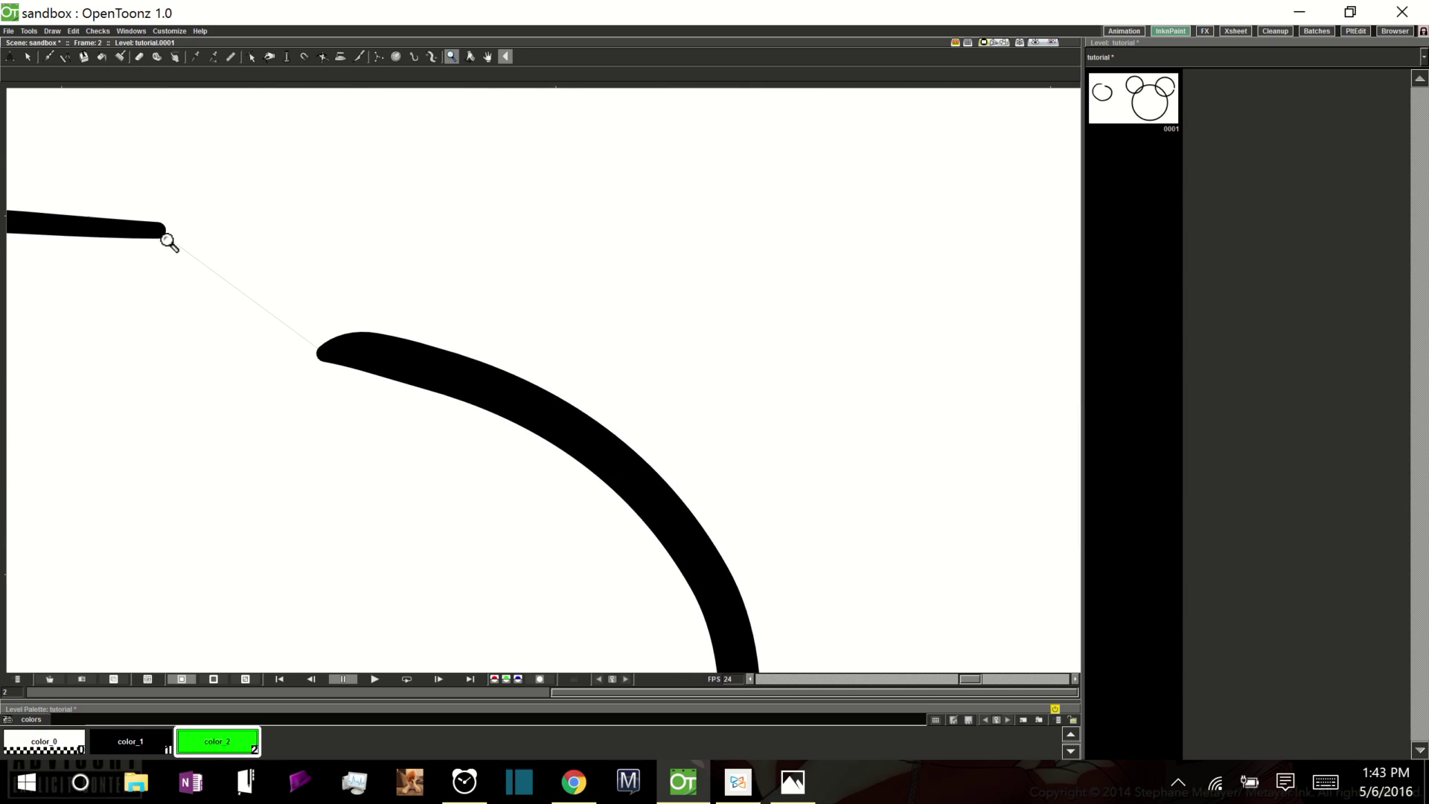
pyautogui.click(156, 57)
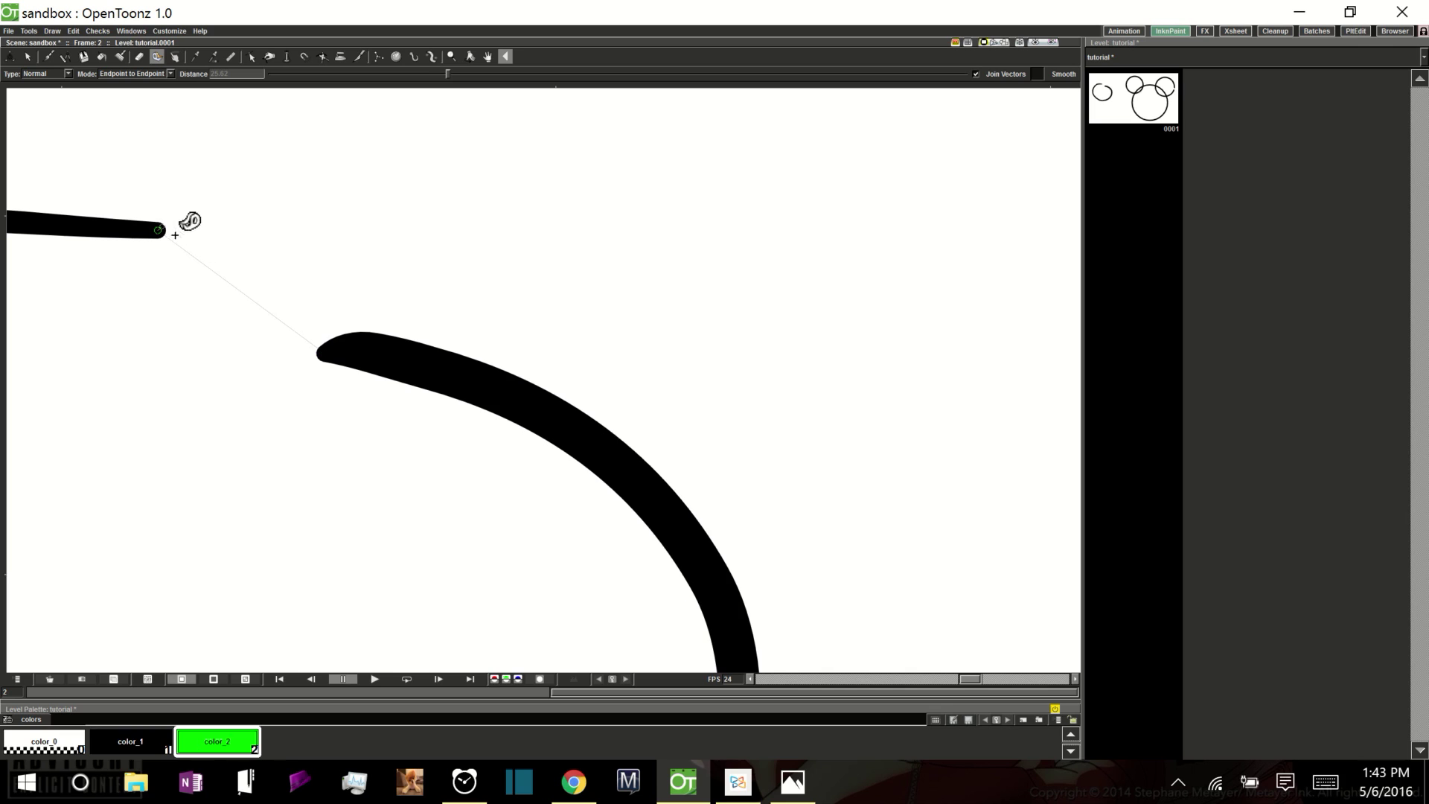
pyautogui.moveTo(184, 232)
pyautogui.mouseDown()
pyautogui.moveTo(298, 244)
pyautogui.moveTo(313, 291)
pyautogui.moveTo(171, 248)
pyautogui.moveTo(193, 289)
pyautogui.moveTo(171, 248)
pyautogui.moveTo(181, 291)
pyautogui.moveTo(214, 282)
pyautogui.moveTo(297, 334)
pyautogui.moveTo(306, 312)
pyautogui.moveTo(287, 344)
pyautogui.moveTo(284, 305)
pyautogui.moveTo(326, 375)
pyautogui.moveTo(339, 327)
pyautogui.moveTo(320, 354)
pyautogui.moveTo(309, 346)
pyautogui.moveTo(330, 386)
pyautogui.moveTo(351, 353)
pyautogui.moveTo(692, 532)
pyautogui.moveTo(675, 504)
pyautogui.moveTo(301, 293)
pyautogui.moveTo(435, 388)
pyautogui.moveTo(331, 361)
pyautogui.mouseUp()
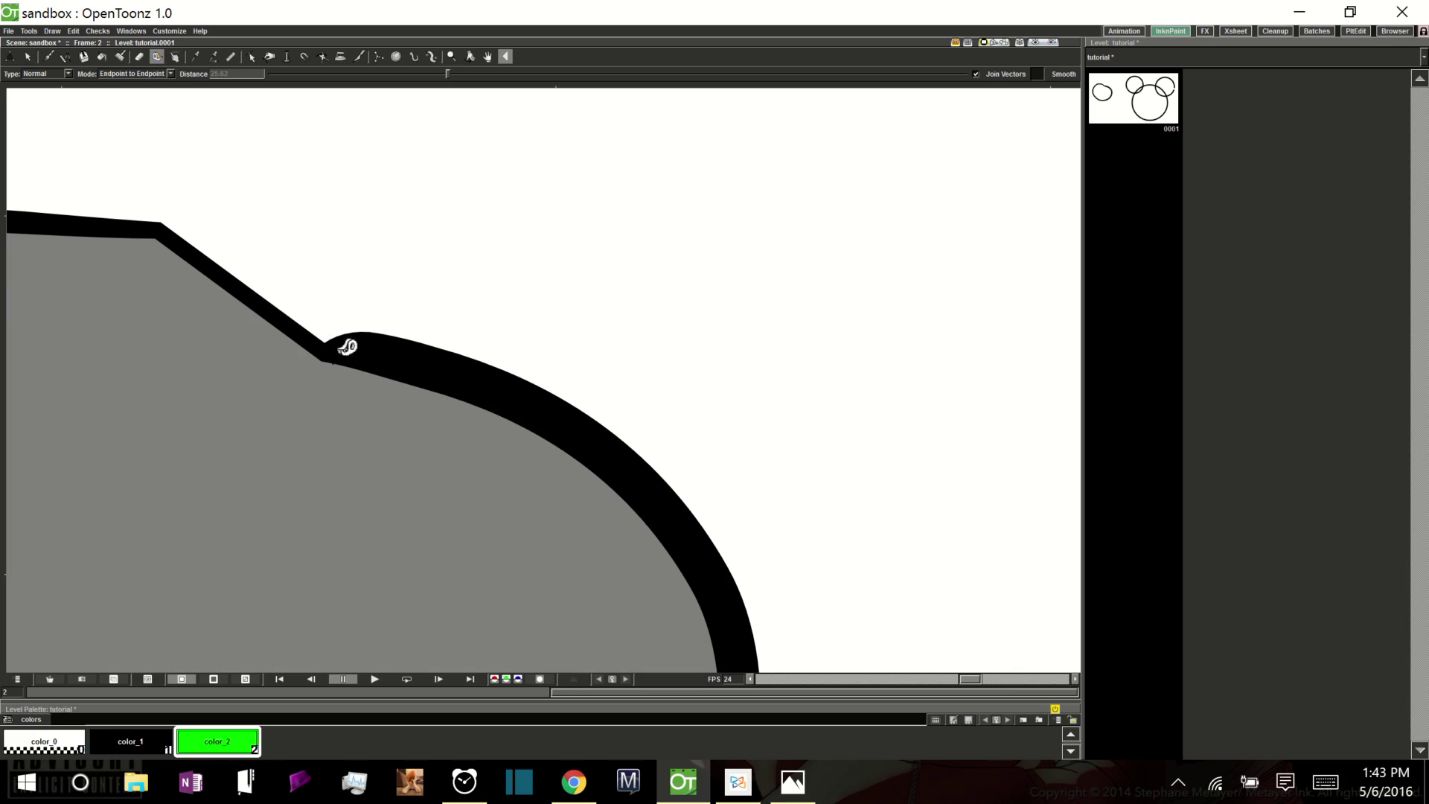
pyautogui.click(169, 74)
pyautogui.hotkey('ctrl', 'z')
pyautogui.moveTo(163, 240)
pyautogui.mouseDown()
pyautogui.moveTo(329, 368)
pyautogui.moveTo(336, 346)
pyautogui.mouseUp()
pyautogui.scroll(-2, 402, 301)
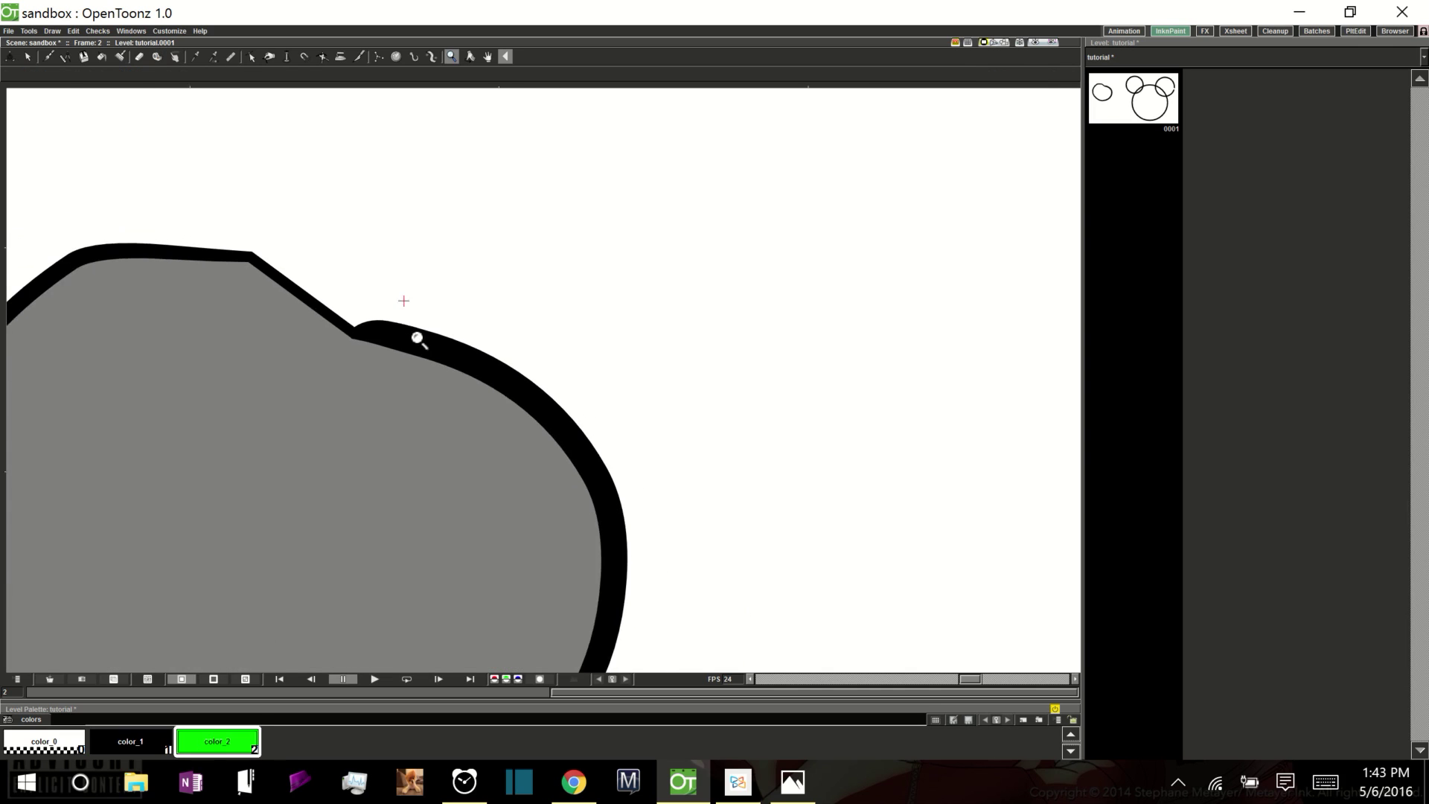
pyautogui.hotkey('ctrl', 'z')
pyautogui.click(977, 74)
pyautogui.moveTo(269, 282)
pyautogui.mouseDown()
pyautogui.moveTo(310, 283)
pyautogui.moveTo(370, 328)
pyautogui.mouseUp()
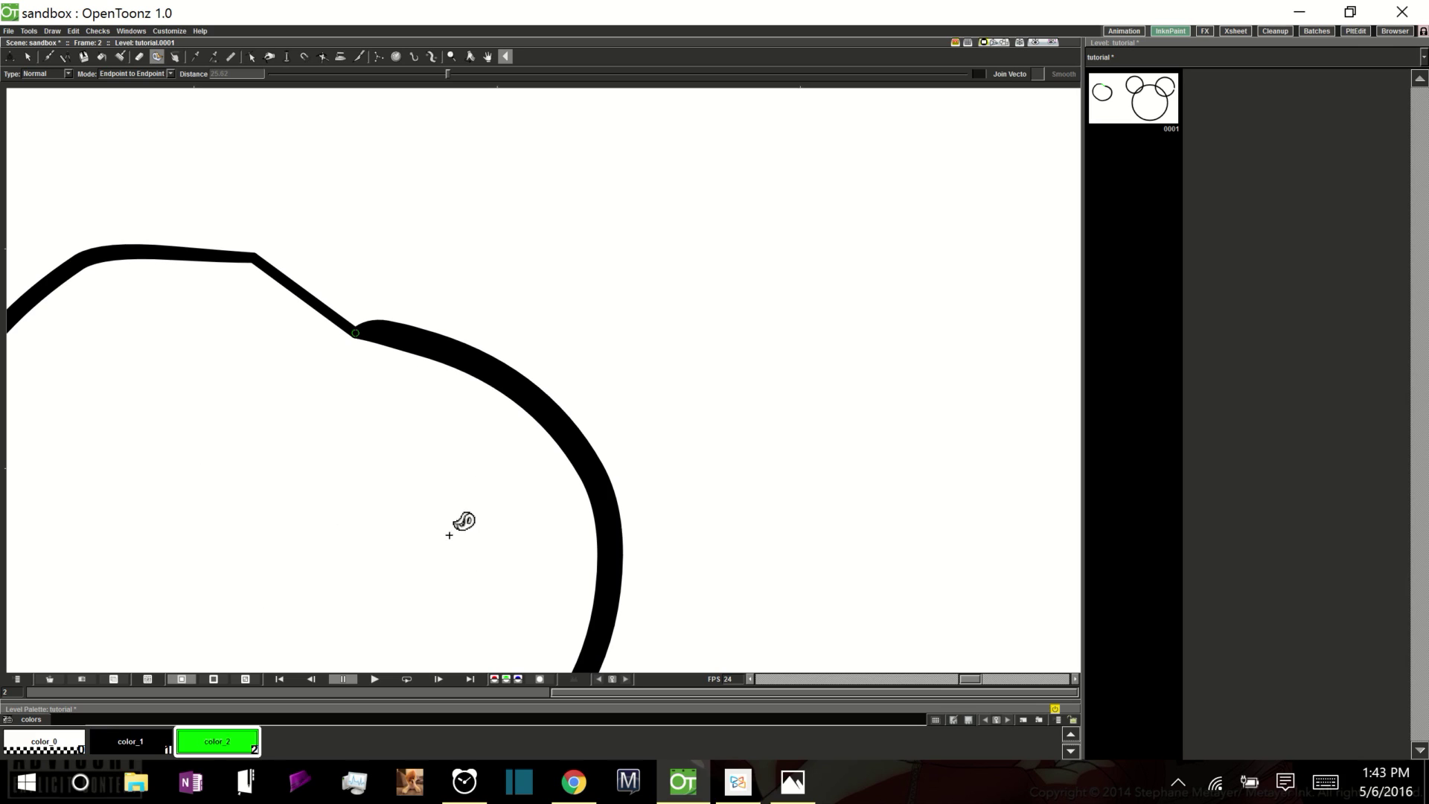
pyautogui.hotkey('ctrl', 'z')
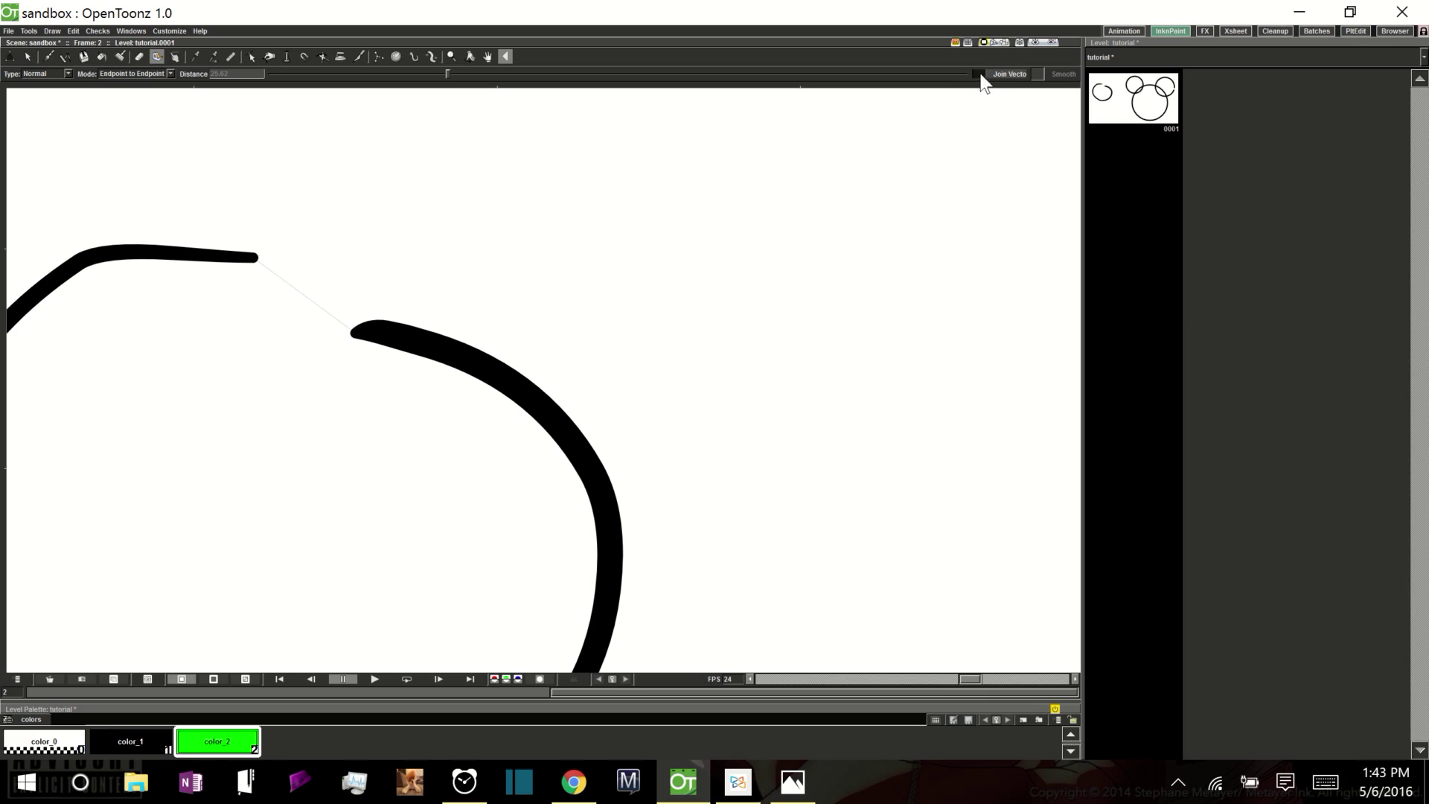
pyautogui.click(978, 74)
pyautogui.moveTo(267, 277); pyautogui.dragTo(357, 339)
pyautogui.hotkey('ctrl', 'z')
# Select the Tape tool and set its Mode to Endpoint to Line
pyautogui.hotkey('shift', 'space')
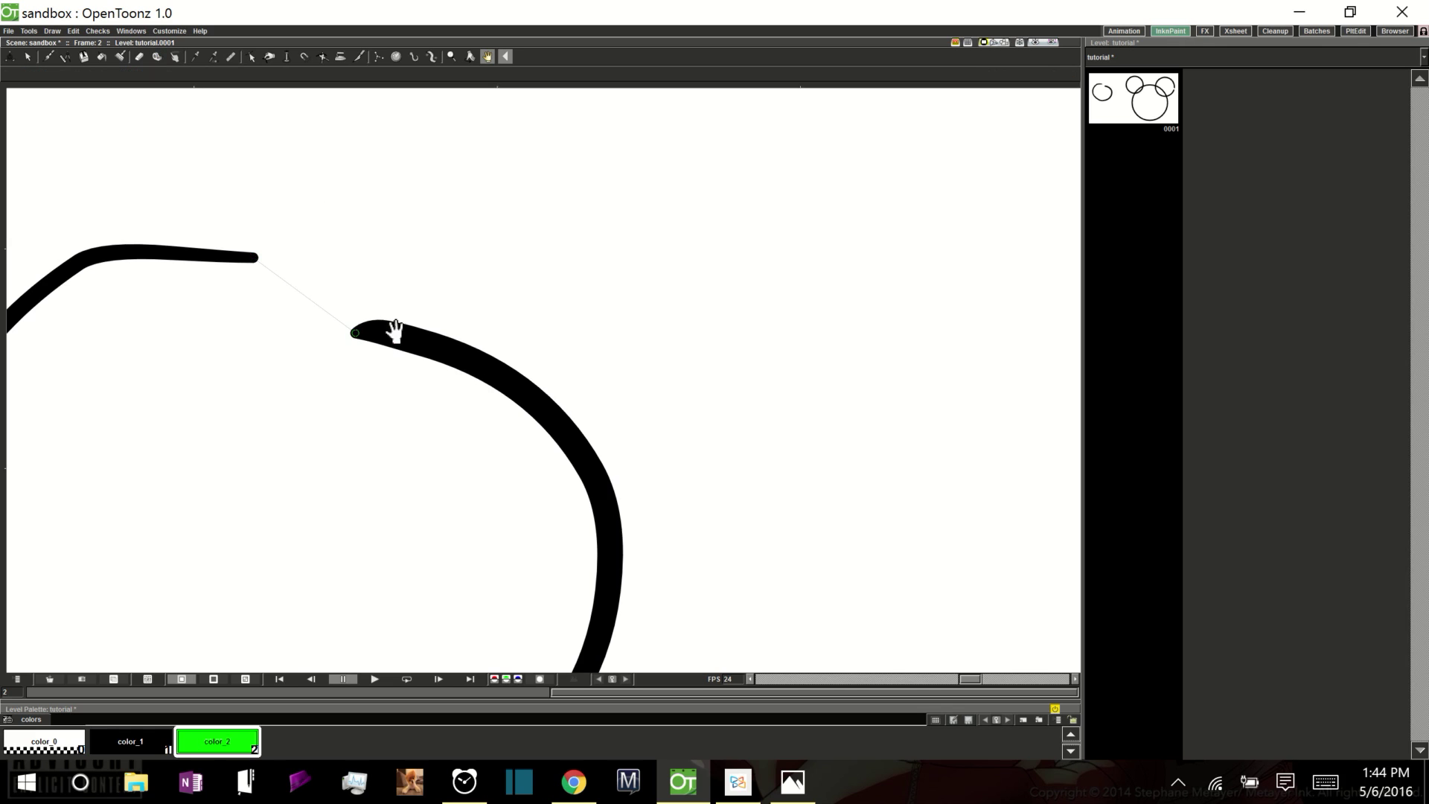
pyautogui.scroll(-4, 501, 198)
pyautogui.press('t')
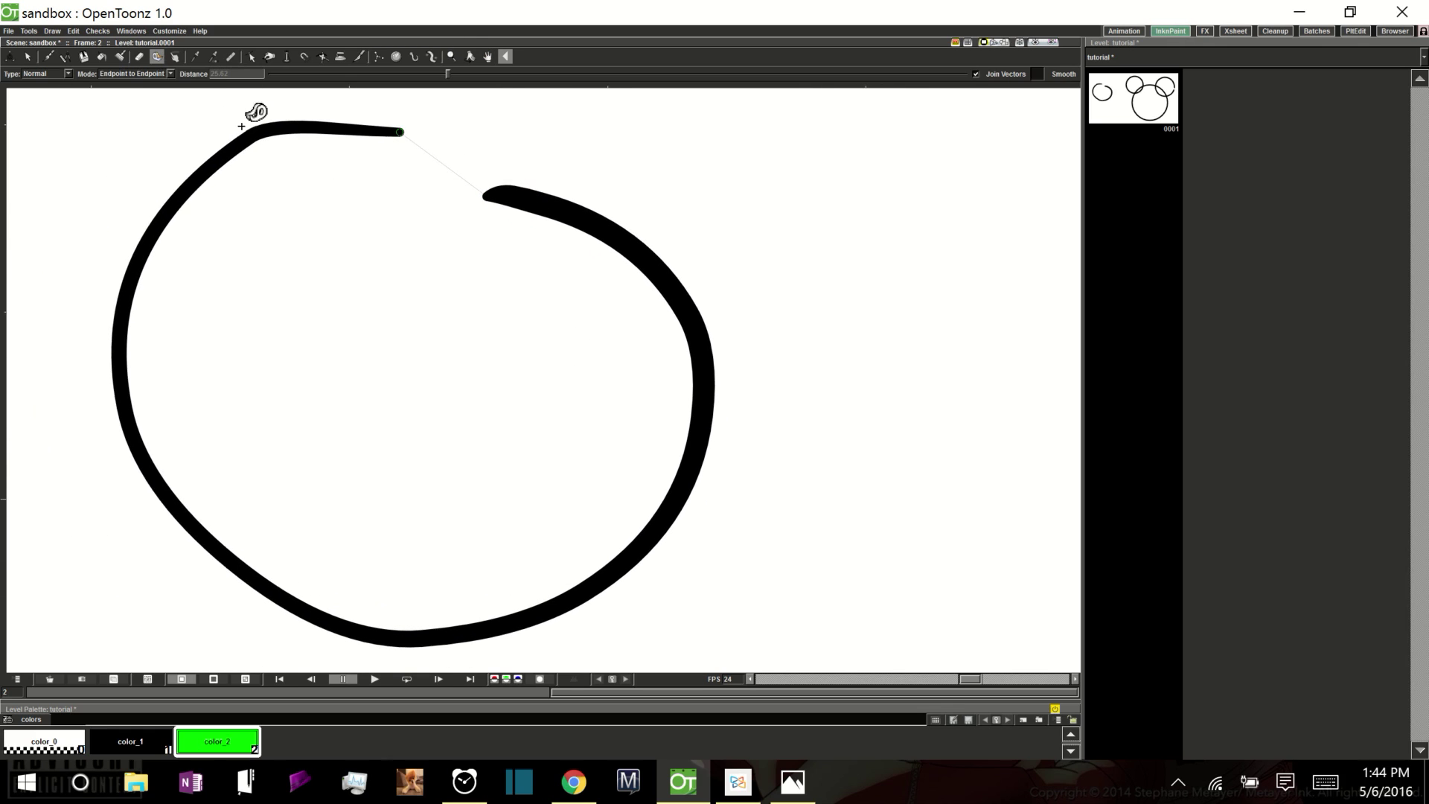
pyautogui.click(170, 74)
pyautogui.click(165, 91)
# Tape the upper stroke's end to the lower stroke, closing the left blob
pyautogui.moveTo(402, 146)
pyautogui.mouseDown()
pyautogui.moveTo(402, 244)
pyautogui.moveTo(376, 217)
pyautogui.moveTo(411, 276)
pyautogui.moveTo(483, 215)
pyautogui.moveTo(571, 232)
pyautogui.moveTo(664, 322)
pyautogui.moveTo(701, 451)
pyautogui.moveTo(659, 547)
pyautogui.moveTo(576, 607)
pyautogui.moveTo(415, 644)
pyautogui.moveTo(212, 489)
pyautogui.moveTo(274, 568)
pyautogui.moveTo(488, 628)
pyautogui.moveTo(499, 614)
pyautogui.mouseUp()
pyautogui.hotkey('ctrl', 'z')
pyautogui.moveTo(477, 184); pyautogui.dragTo(486, 210)
pyautogui.moveTo(485, 207); pyautogui.dragTo(487, 197)
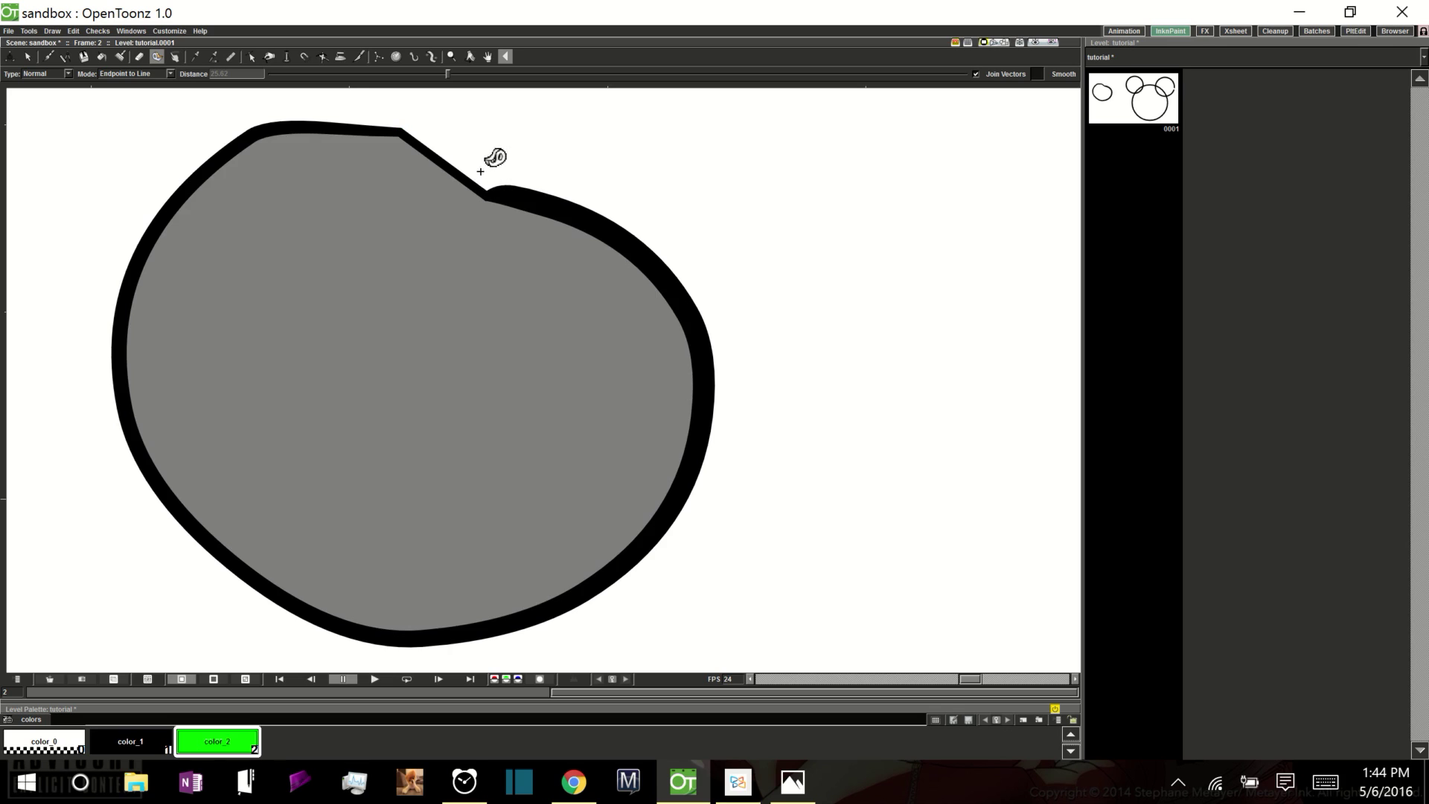
pyautogui.hotkey('ctrl', 'z')
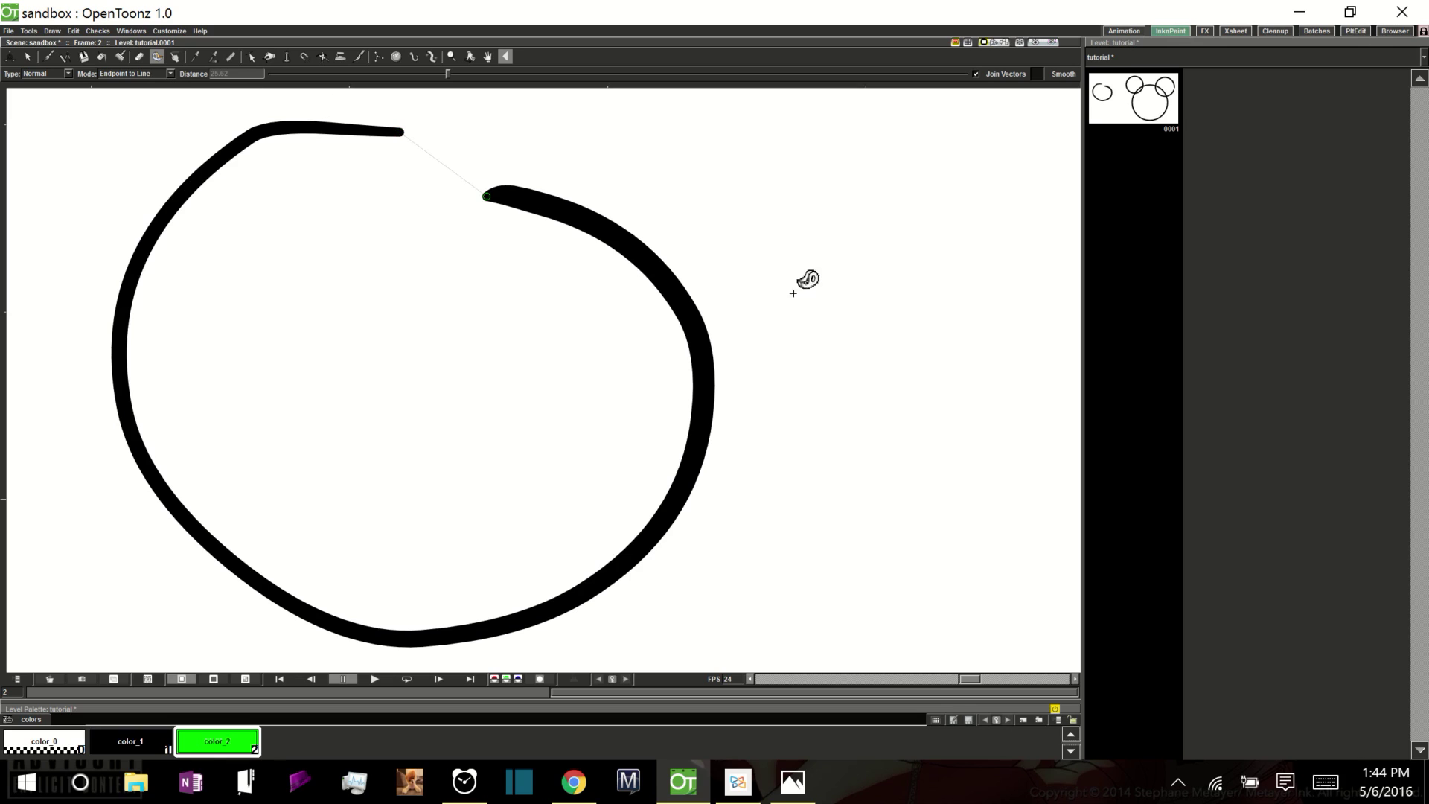
pyautogui.moveTo(408, 140)
pyautogui.mouseDown()
pyautogui.moveTo(504, 191)
pyautogui.moveTo(487, 193)
pyautogui.mouseUp()
pyautogui.press('space')
# Bring the right ear into view and tape its gap shut using Endpoint to Endpoint mode
pyautogui.moveTo(989, 364); pyautogui.dragTo(360, 402)
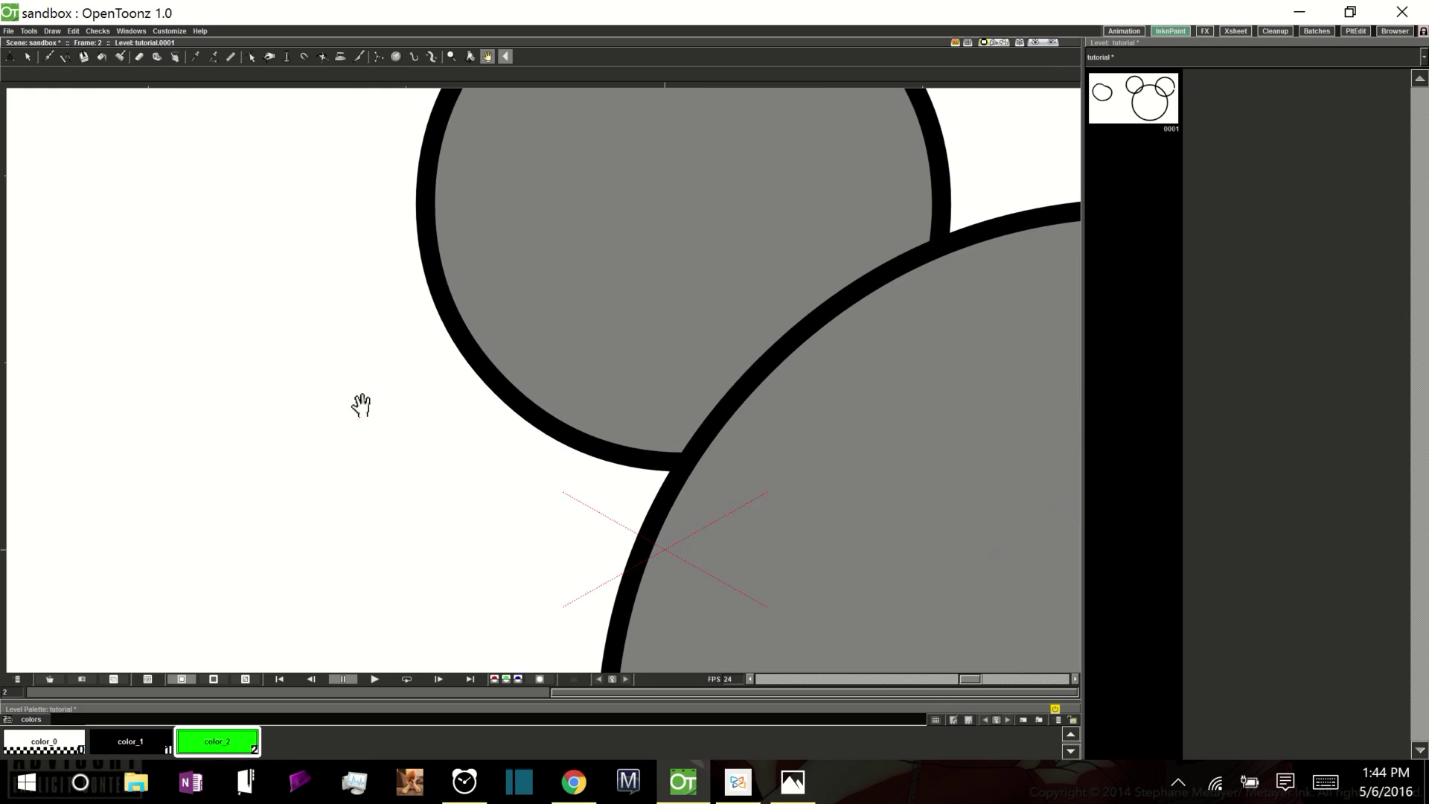
pyautogui.moveTo(956, 413); pyautogui.dragTo(428, 447)
pyautogui.moveTo(823, 472); pyautogui.dragTo(543, 561)
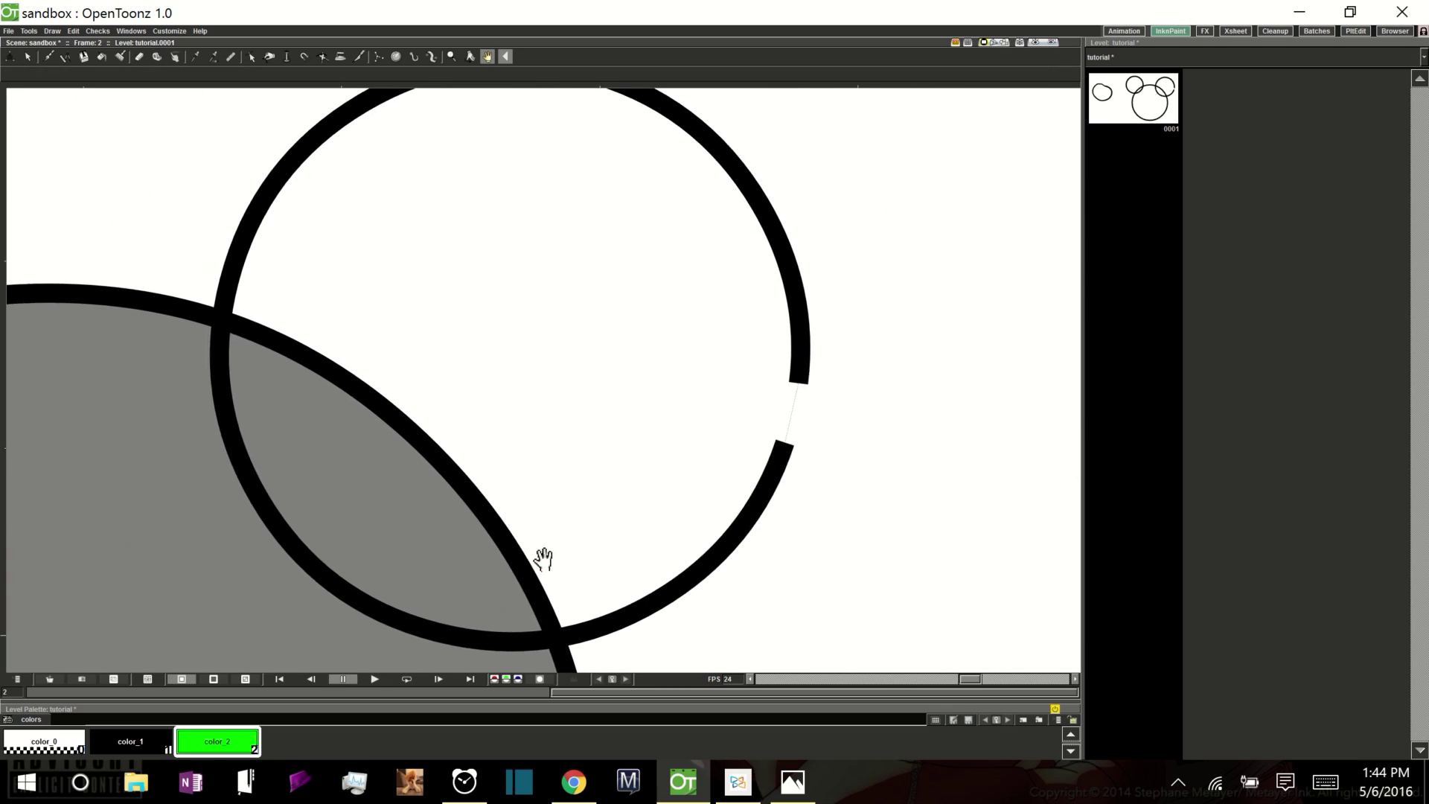
pyautogui.hotkey('shift', 'space')
pyautogui.moveTo(762, 440)
pyautogui.mouseDown()
pyautogui.moveTo(773, 457)
pyautogui.moveTo(775, 437)
pyautogui.mouseUp()
pyautogui.press('t')
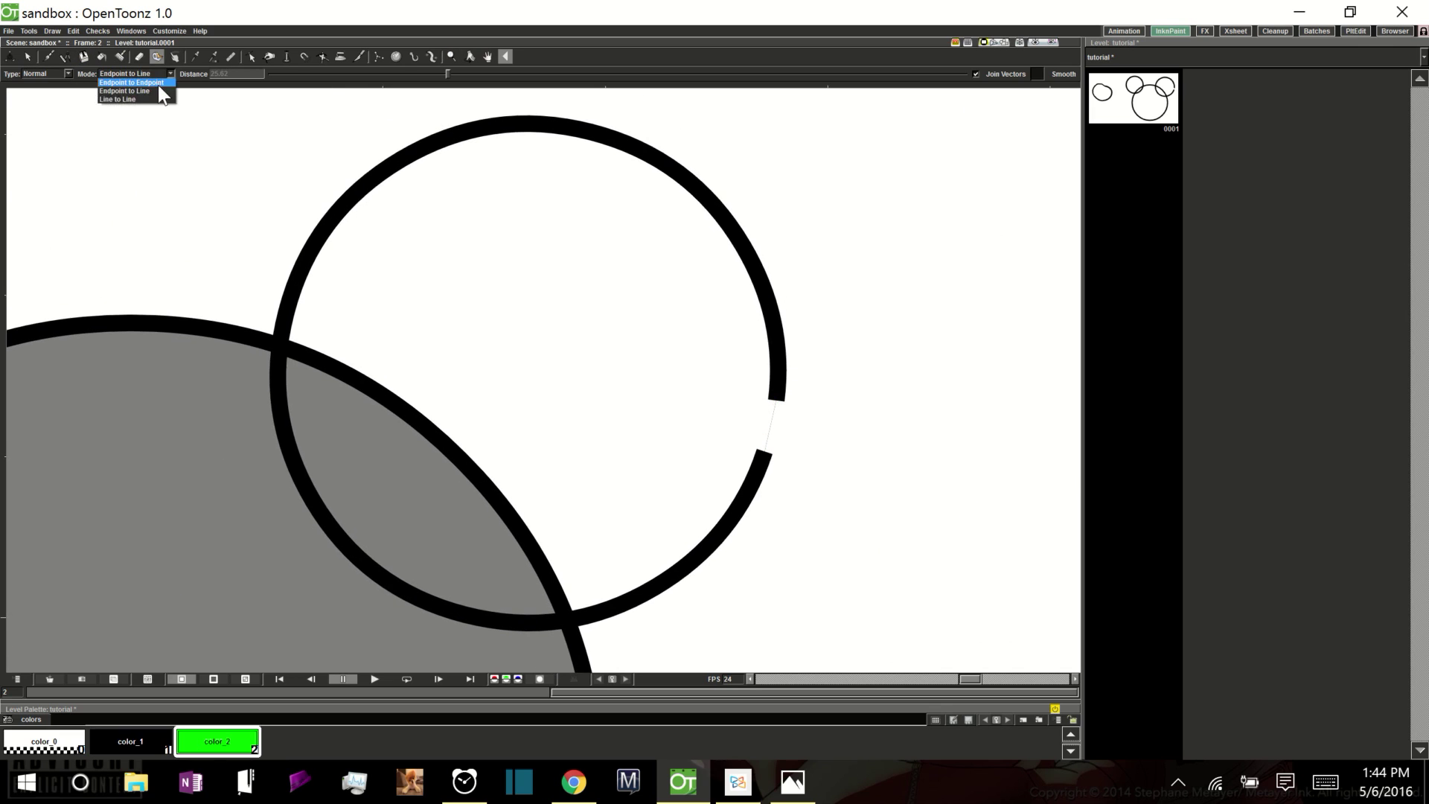
pyautogui.click(161, 83)
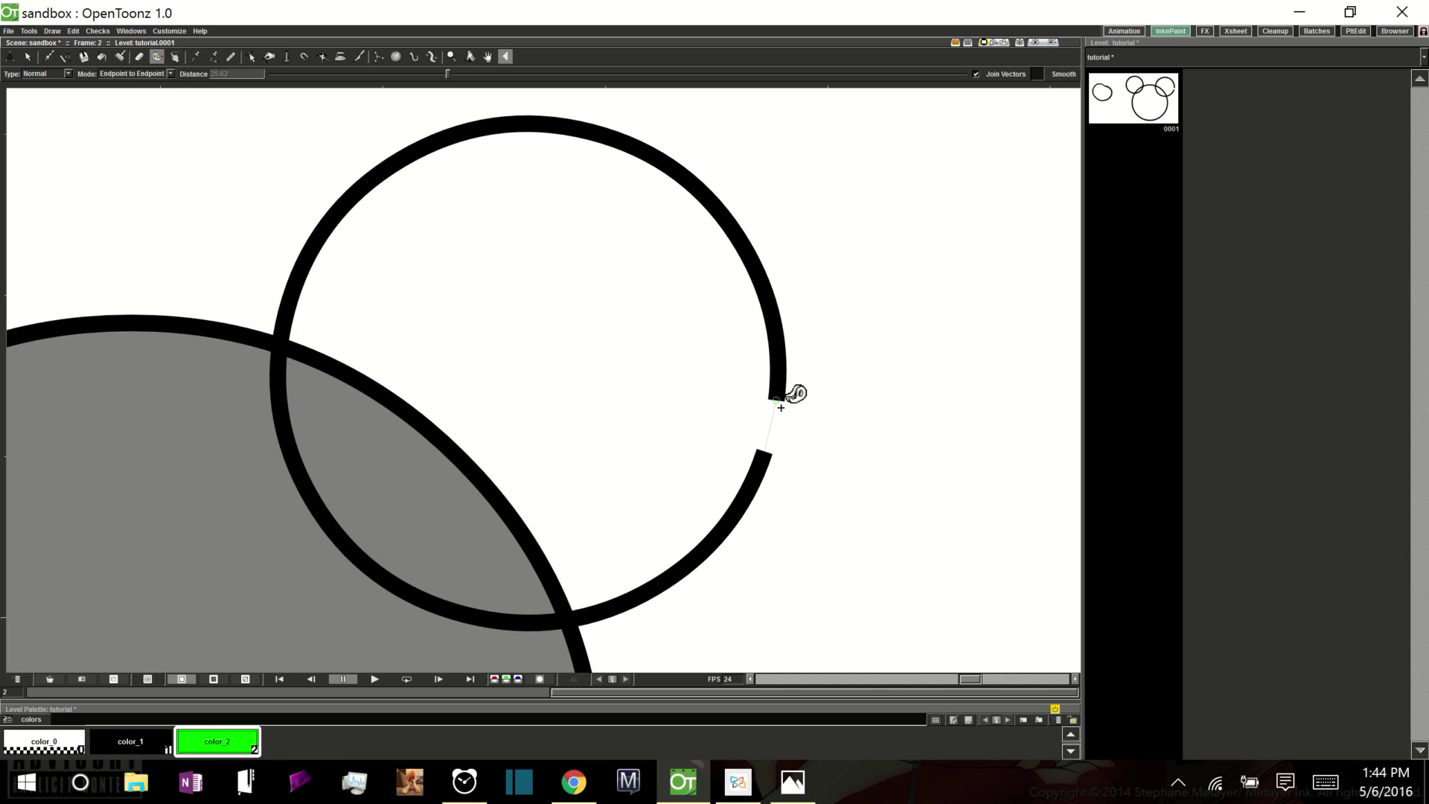
pyautogui.moveTo(781, 407); pyautogui.dragTo(771, 463)
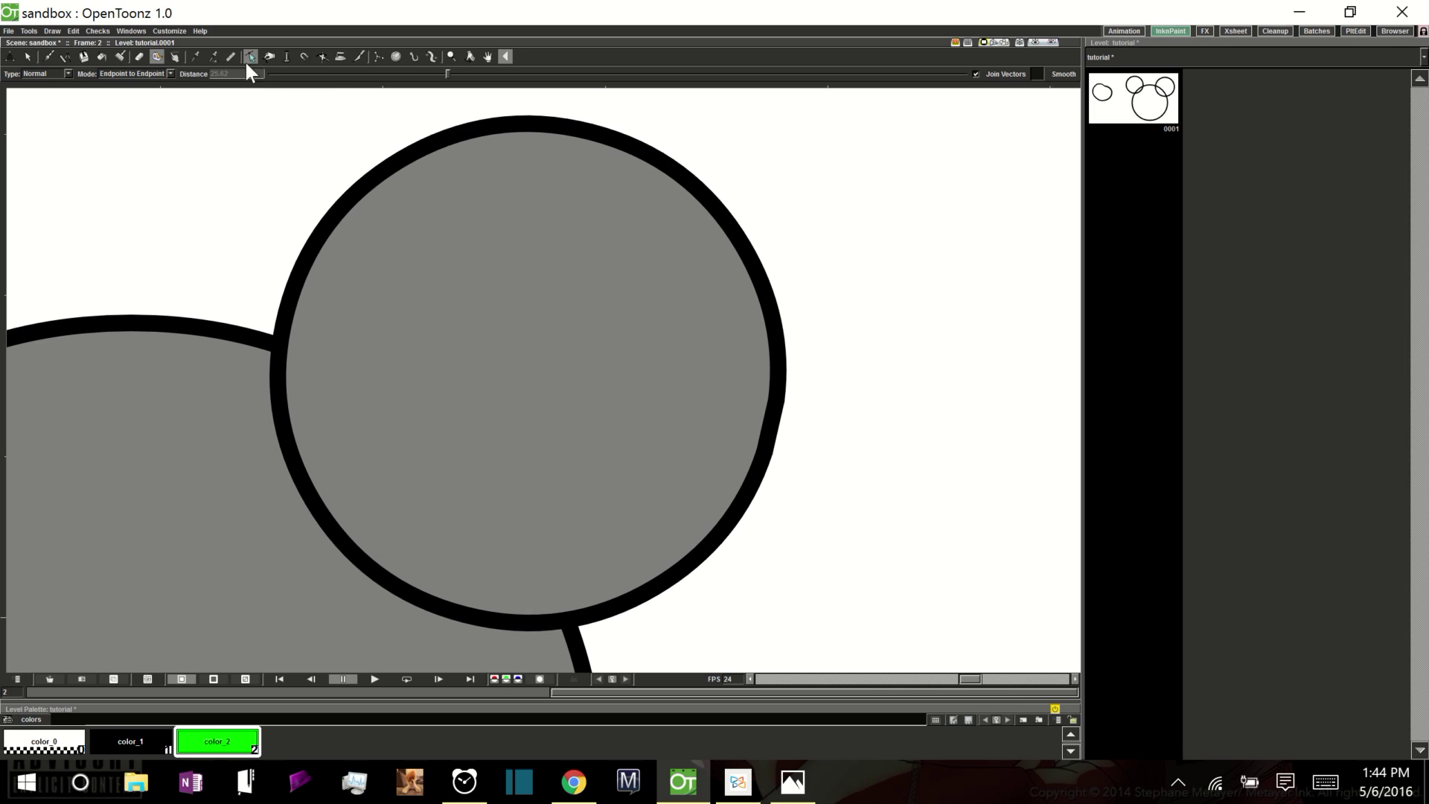
pyautogui.click(251, 57)
pyautogui.click(780, 432)
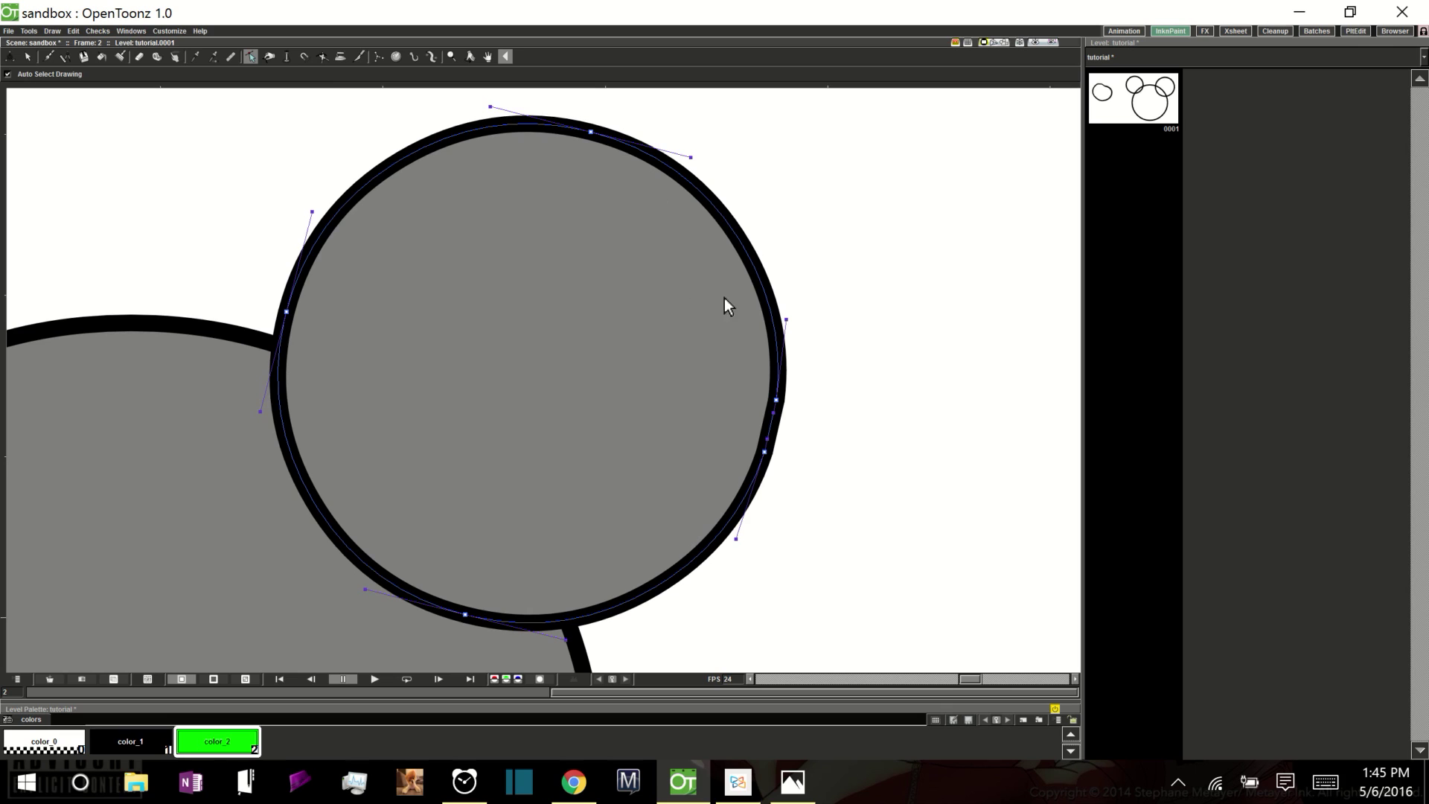
pyautogui.click(340, 56)
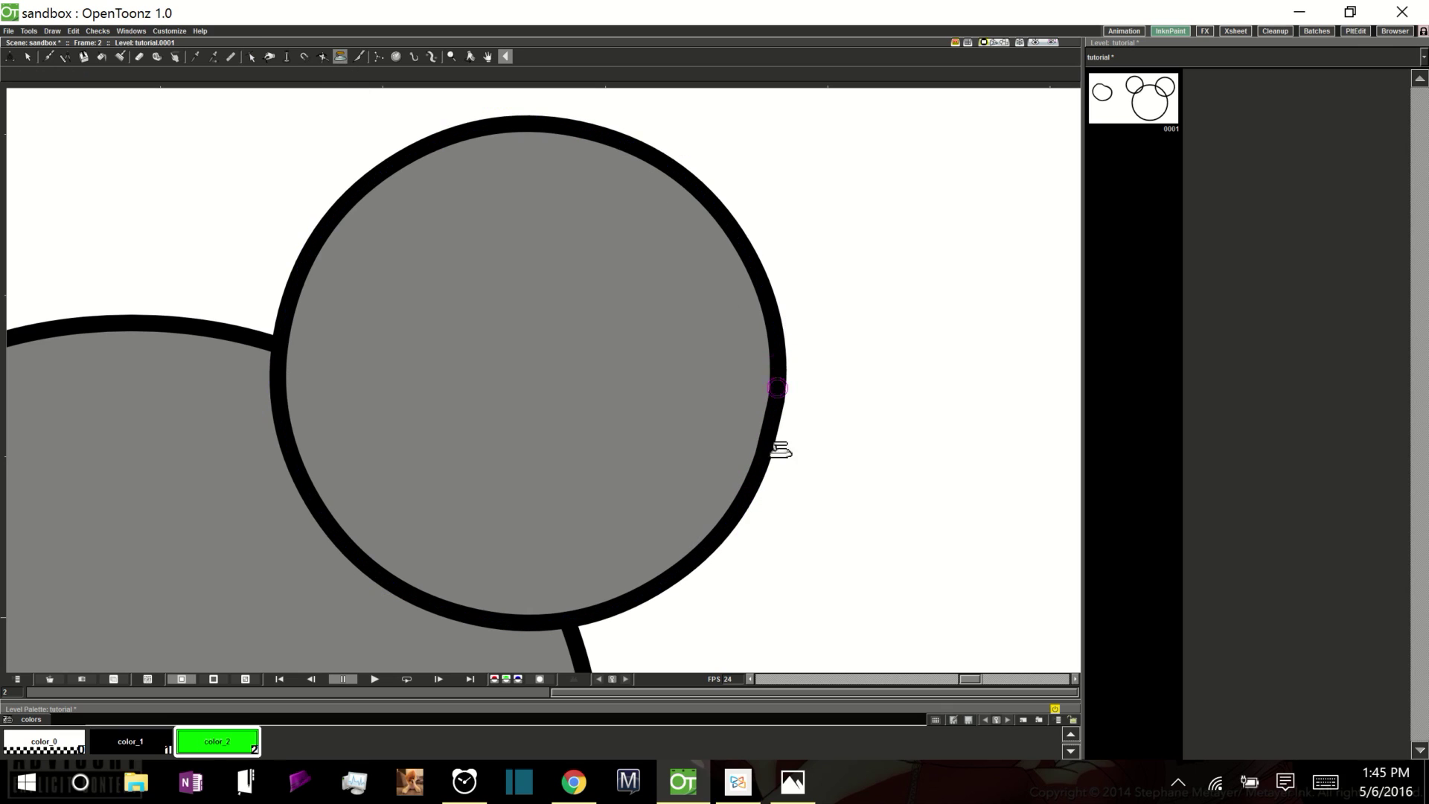
pyautogui.moveTo(777, 348)
pyautogui.mouseDown()
pyautogui.moveTo(745, 519)
pyautogui.moveTo(774, 308)
pyautogui.moveTo(712, 540)
pyautogui.moveTo(725, 219)
pyautogui.moveTo(768, 399)
pyautogui.moveTo(729, 561)
pyautogui.moveTo(762, 205)
pyautogui.moveTo(824, 217)
pyautogui.mouseUp()
pyautogui.hotkey('ctrl', 'z')
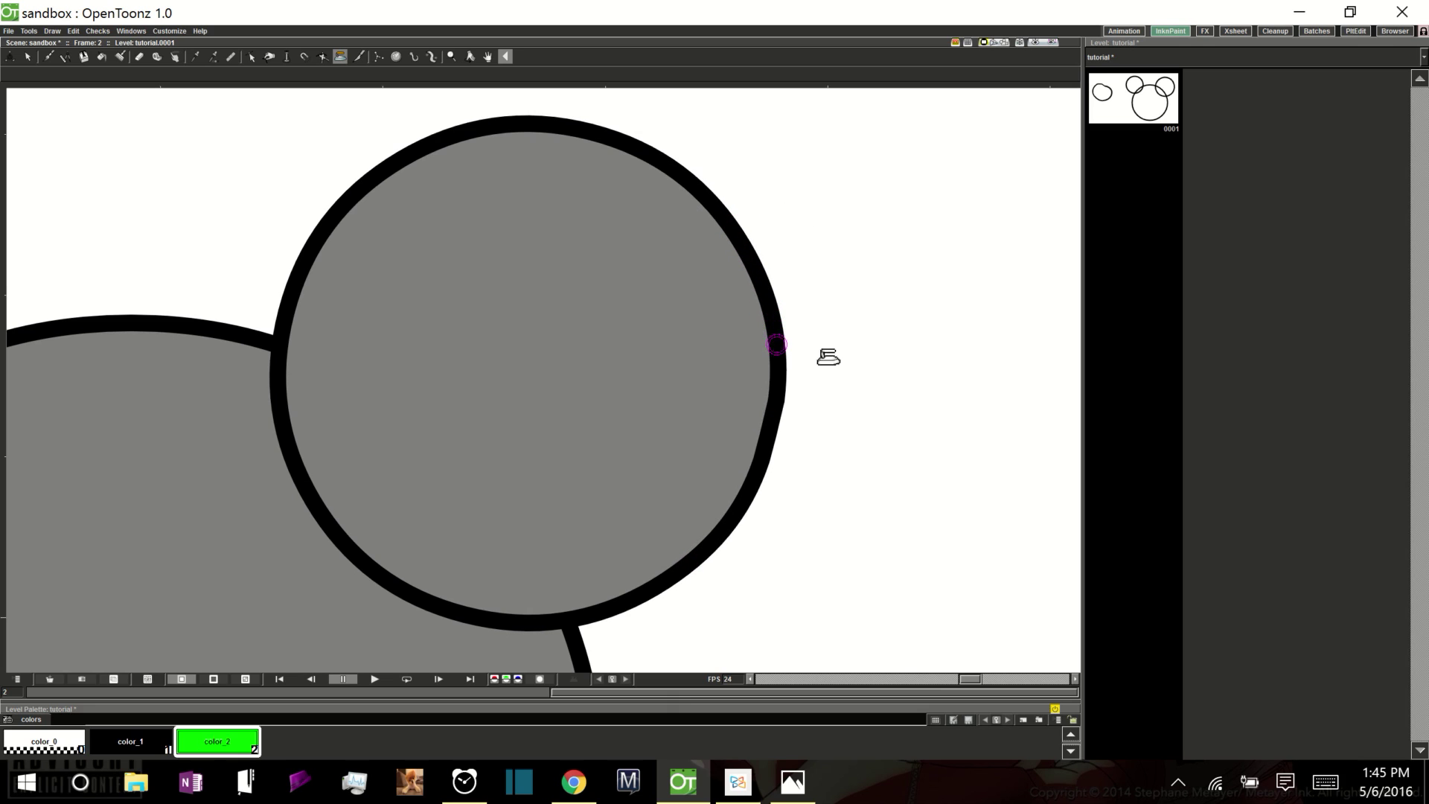
pyautogui.press('space')
pyautogui.moveTo(791, 358); pyautogui.dragTo(842, 297)
pyautogui.scroll(-5, 849, 350)
pyautogui.moveTo(818, 369); pyautogui.dragTo(750, 400)
pyautogui.hotkey('shift', 'space')
pyautogui.press('space')
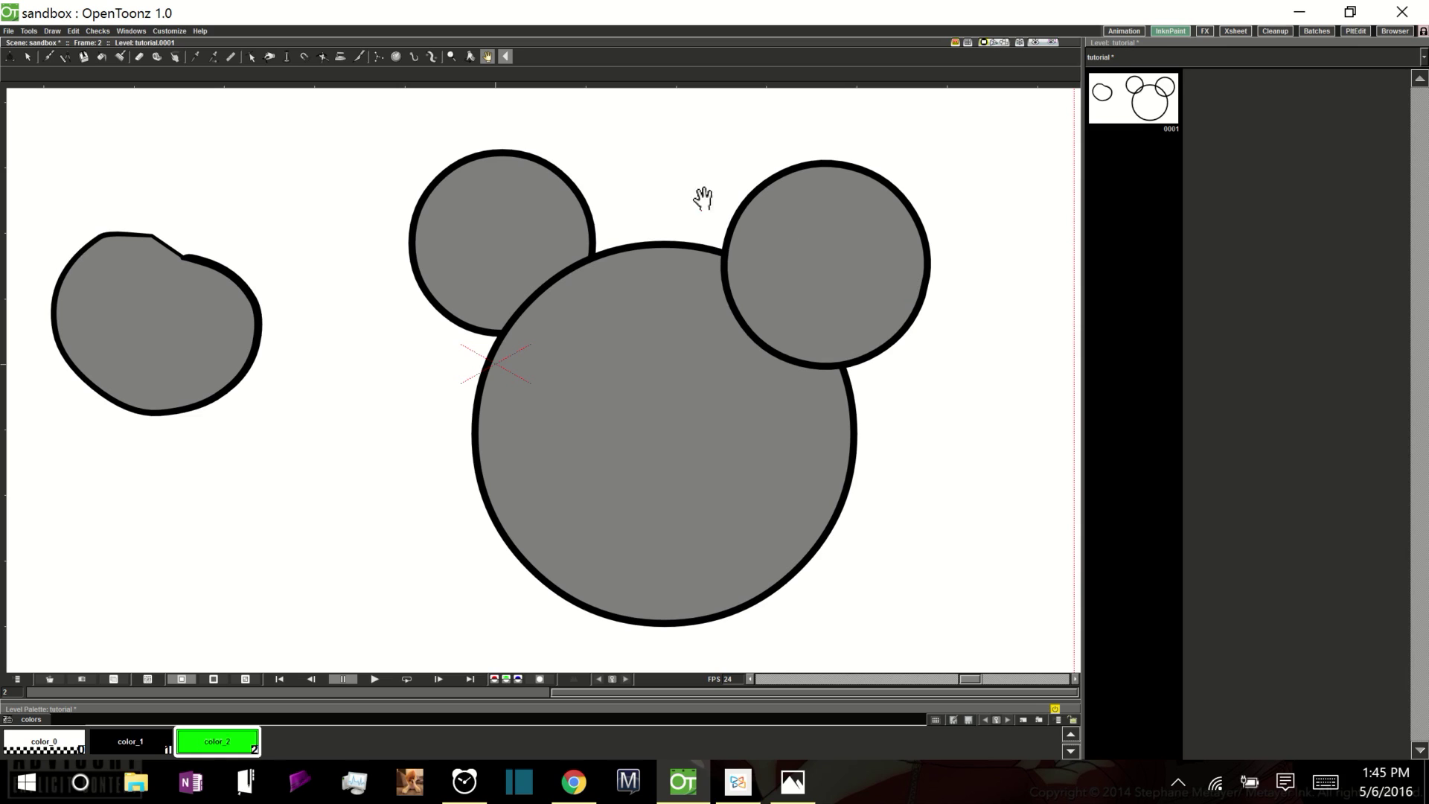
# Turn off Gap Check from the Checks menu, leaving Fill Check on
pyautogui.click(97, 31)
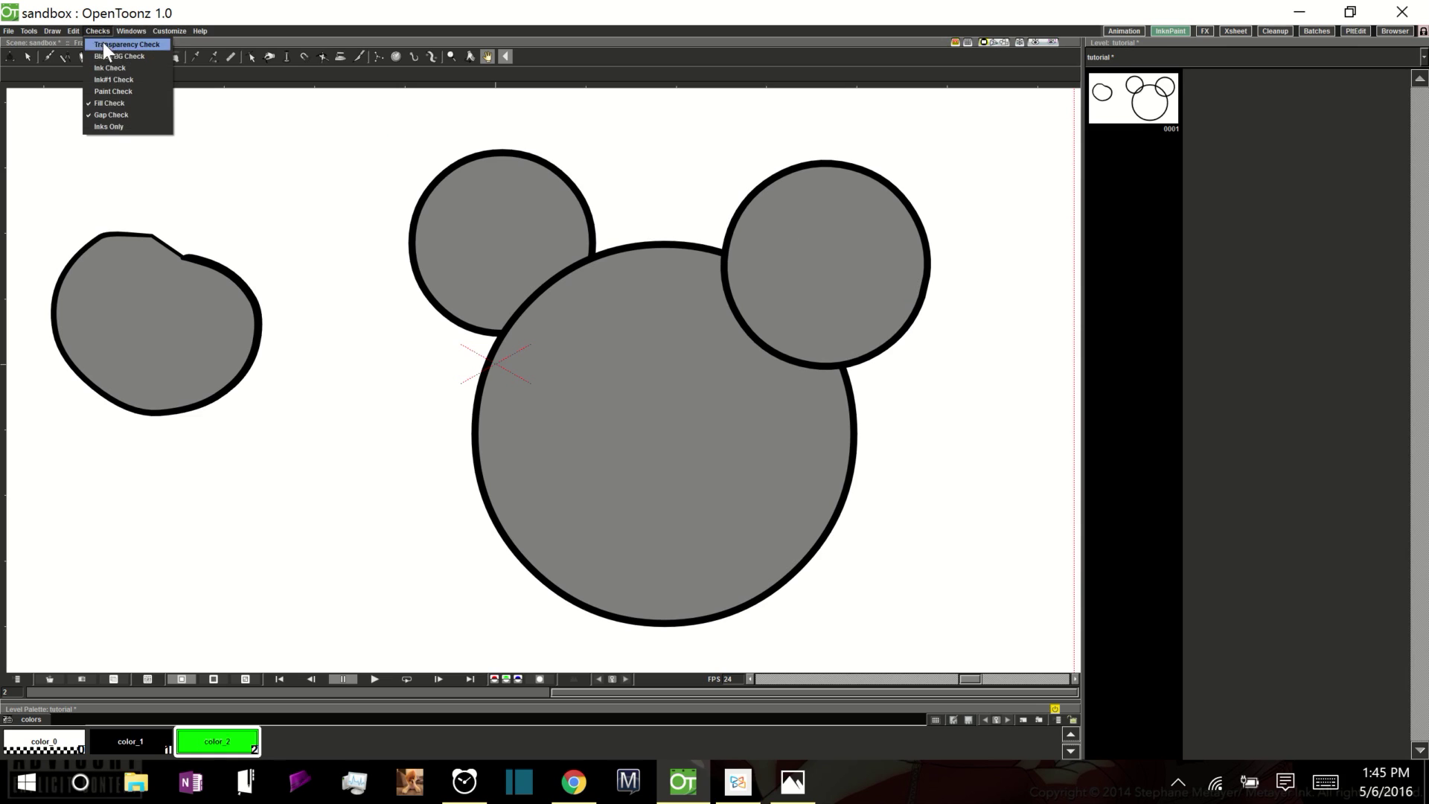
pyautogui.click(119, 114)
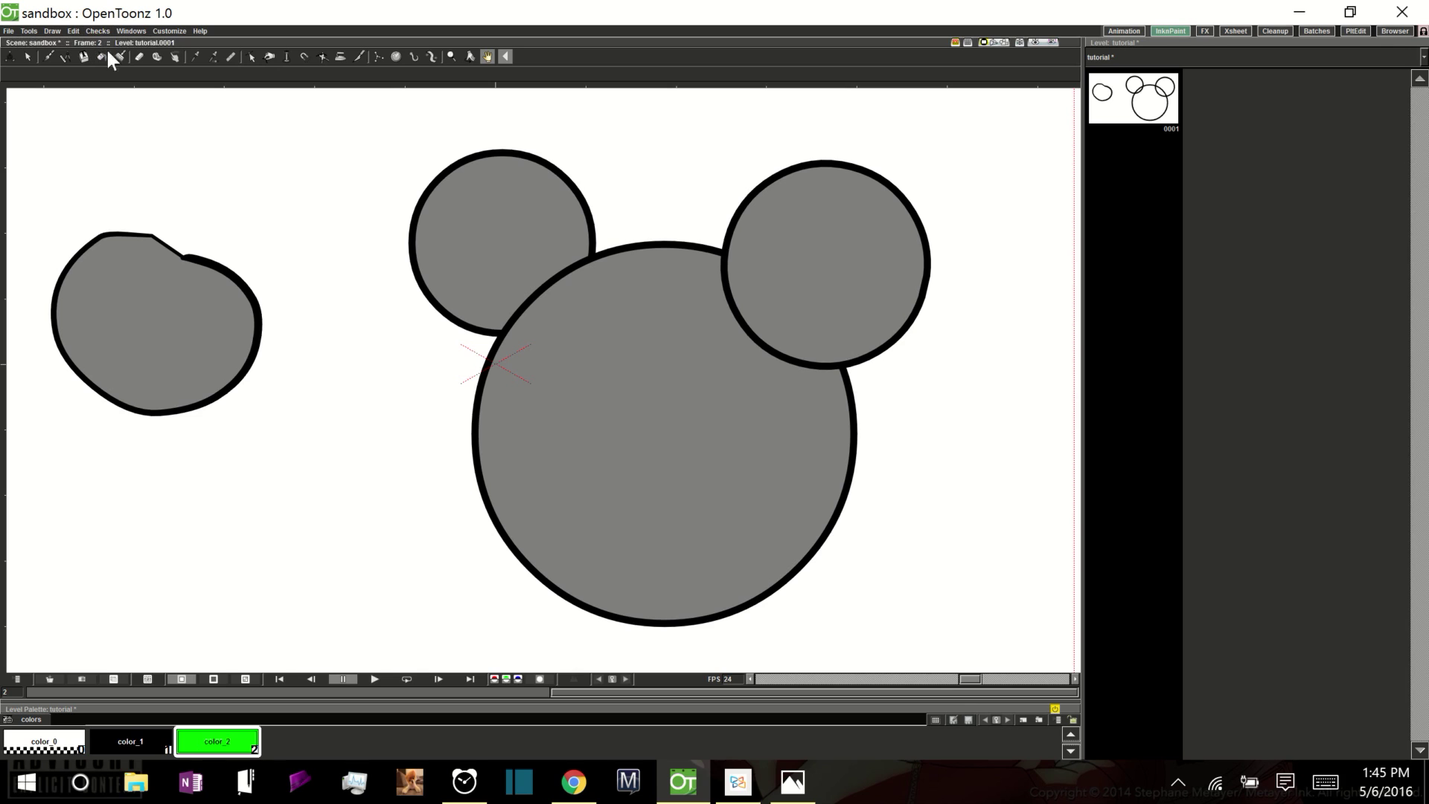
# Turn off Fill Check and fill the blob, both ears and head circle bright green
pyautogui.click(101, 29)
pyautogui.click(112, 101)
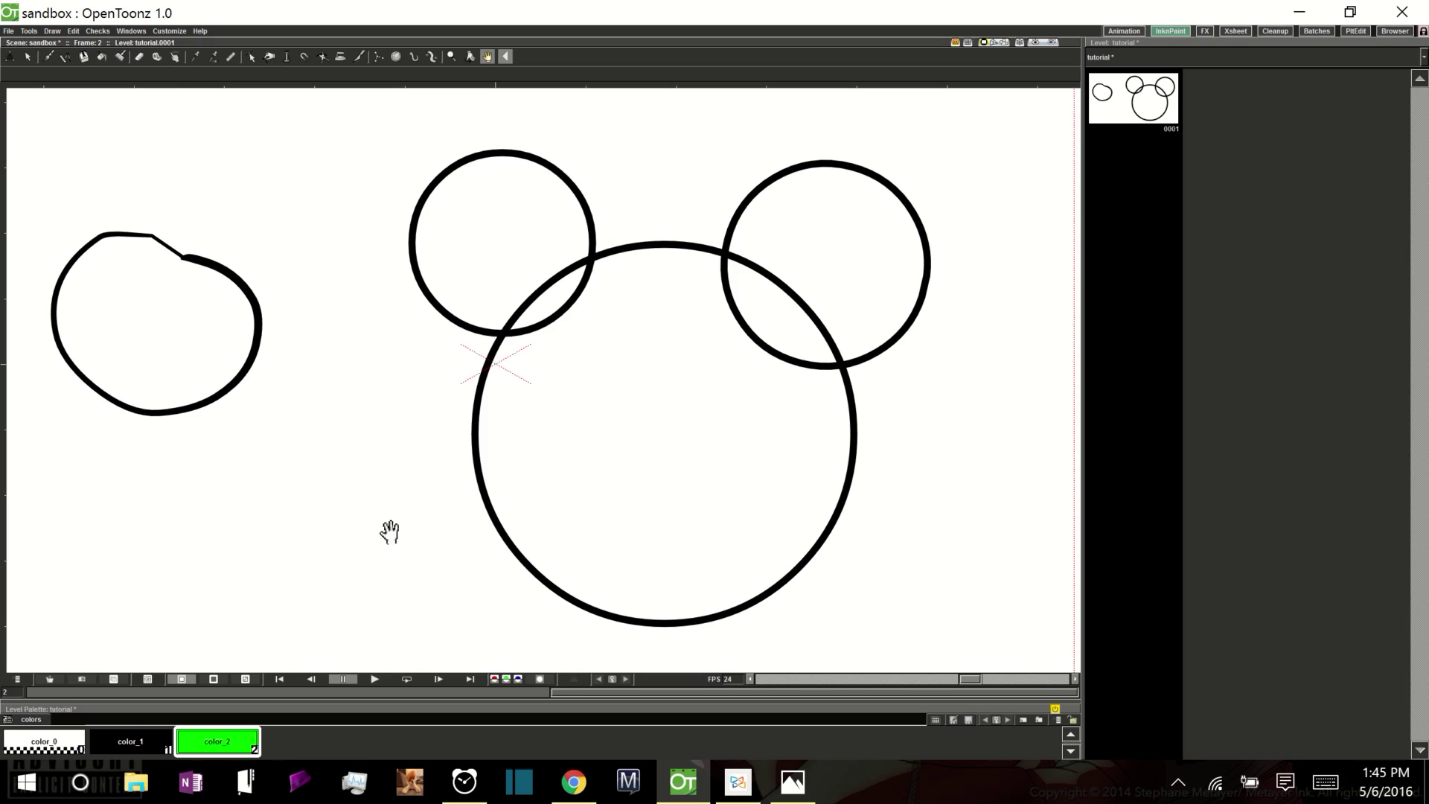
pyautogui.click(102, 56)
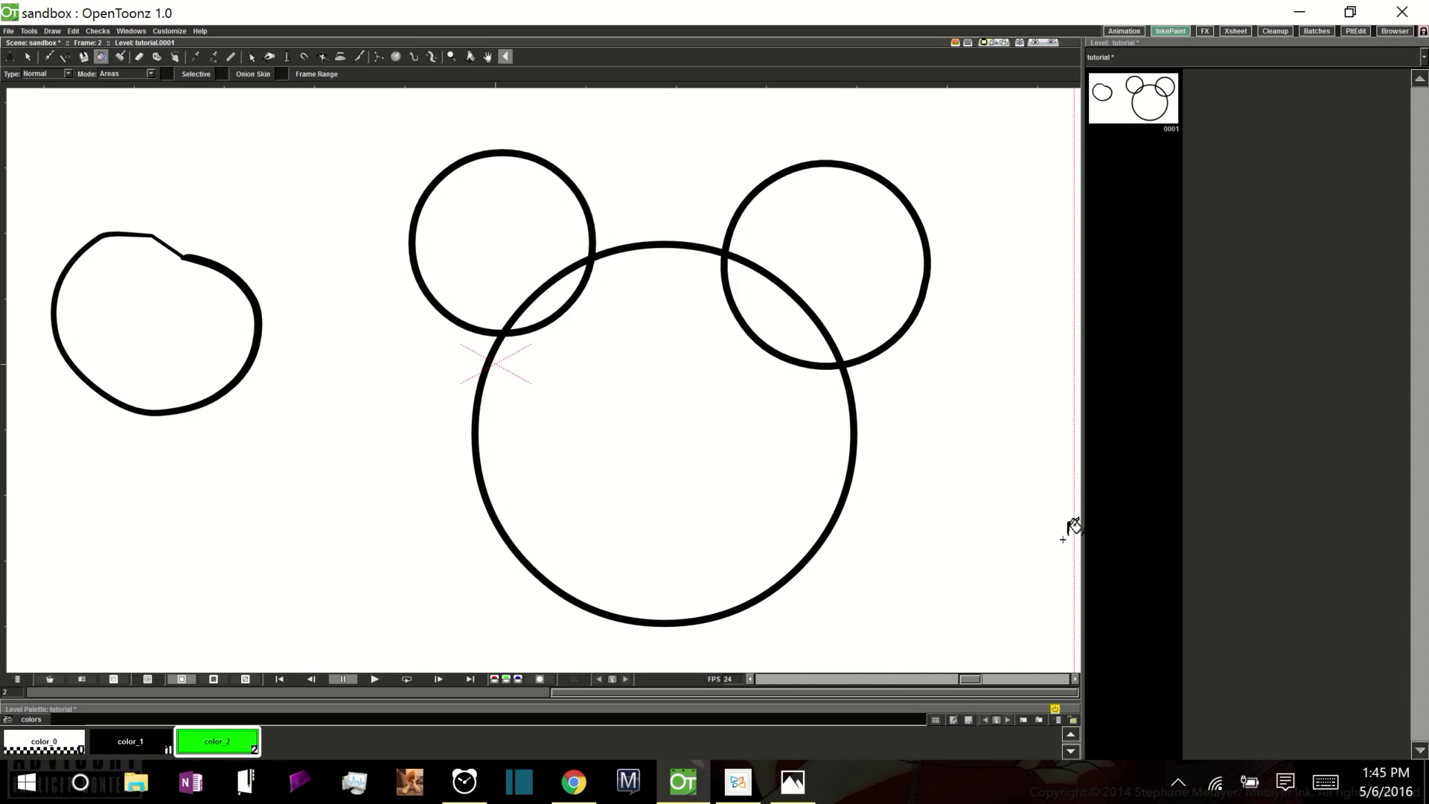
pyautogui.click(215, 341)
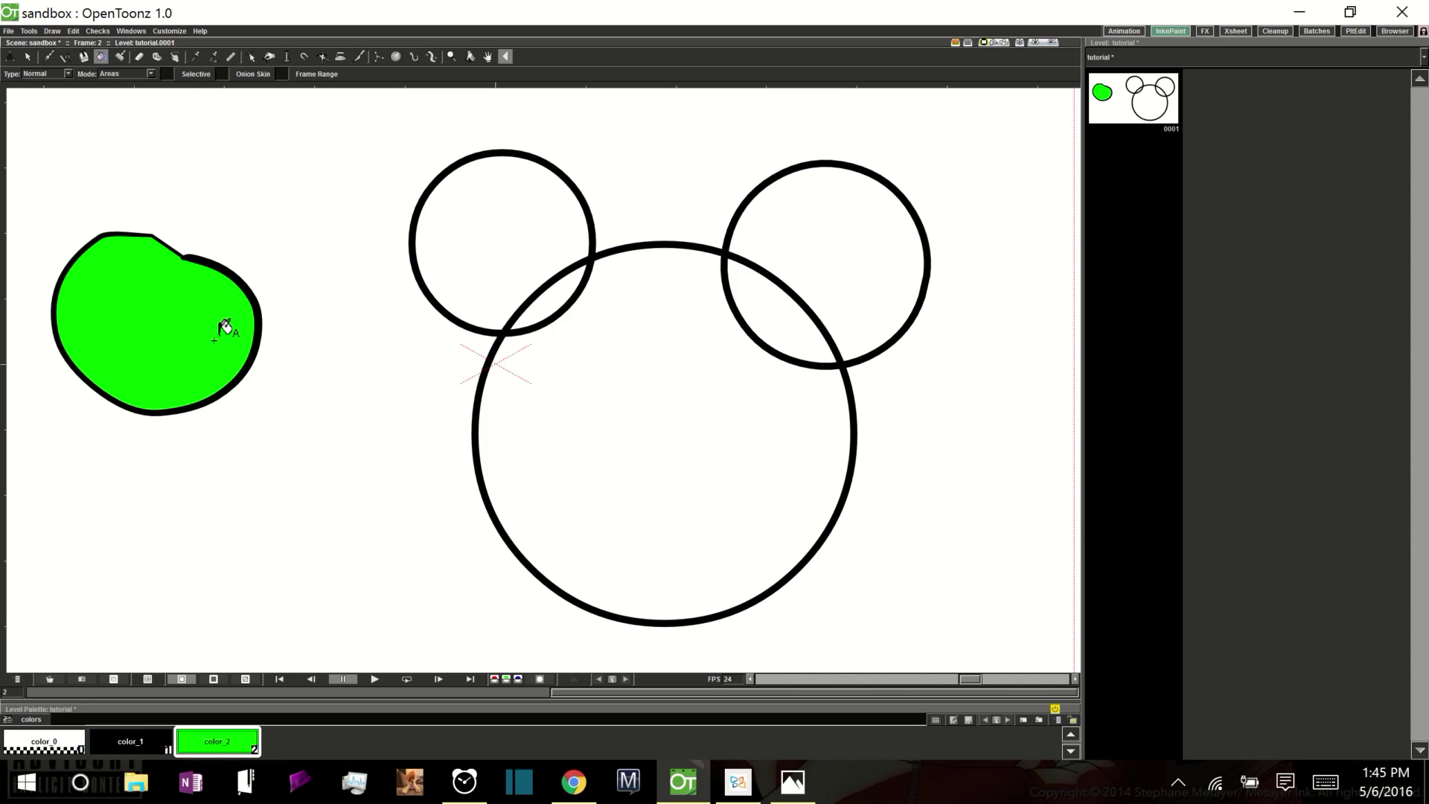
pyautogui.click(498, 230)
pyautogui.click(670, 406)
pyautogui.click(868, 253)
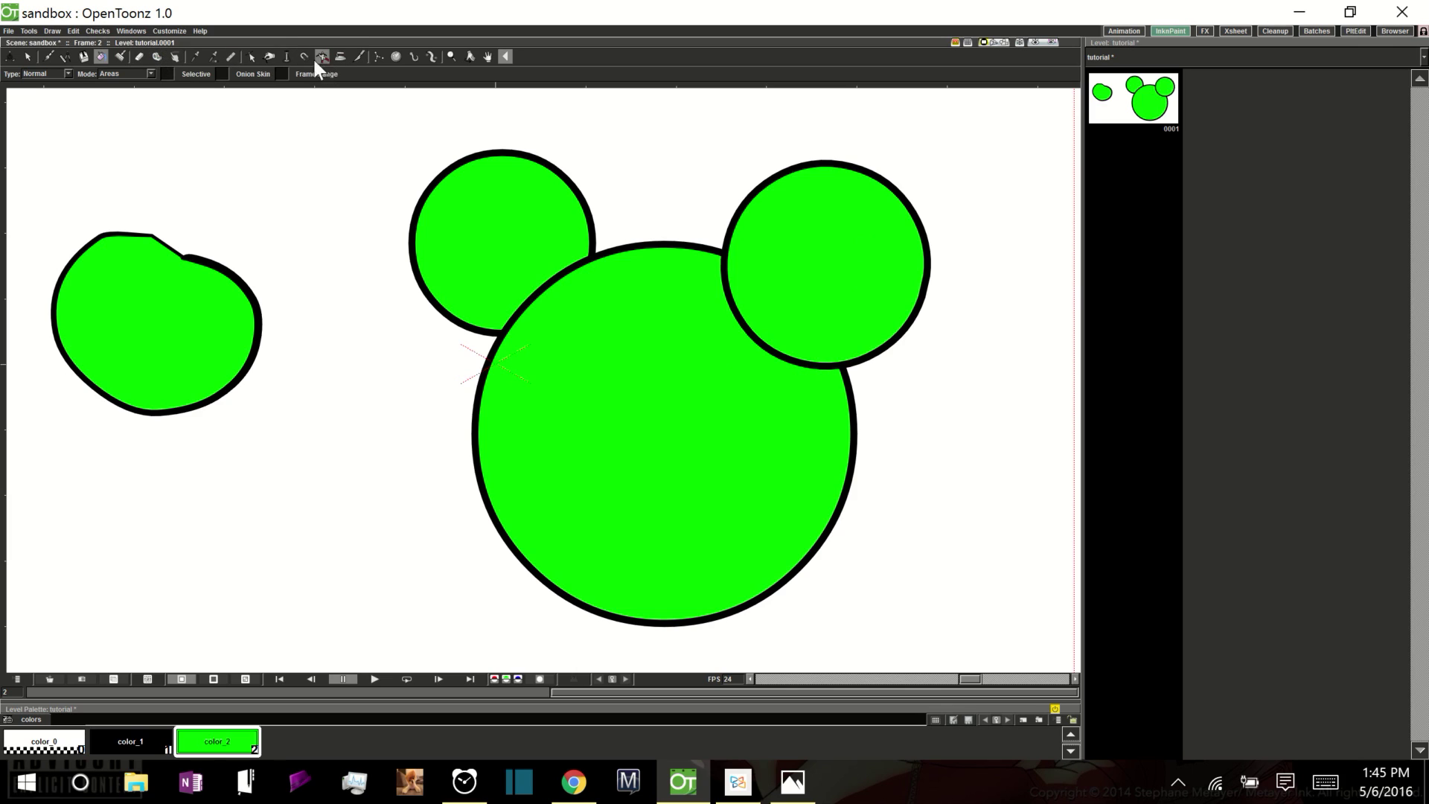
pyautogui.click(250, 56)
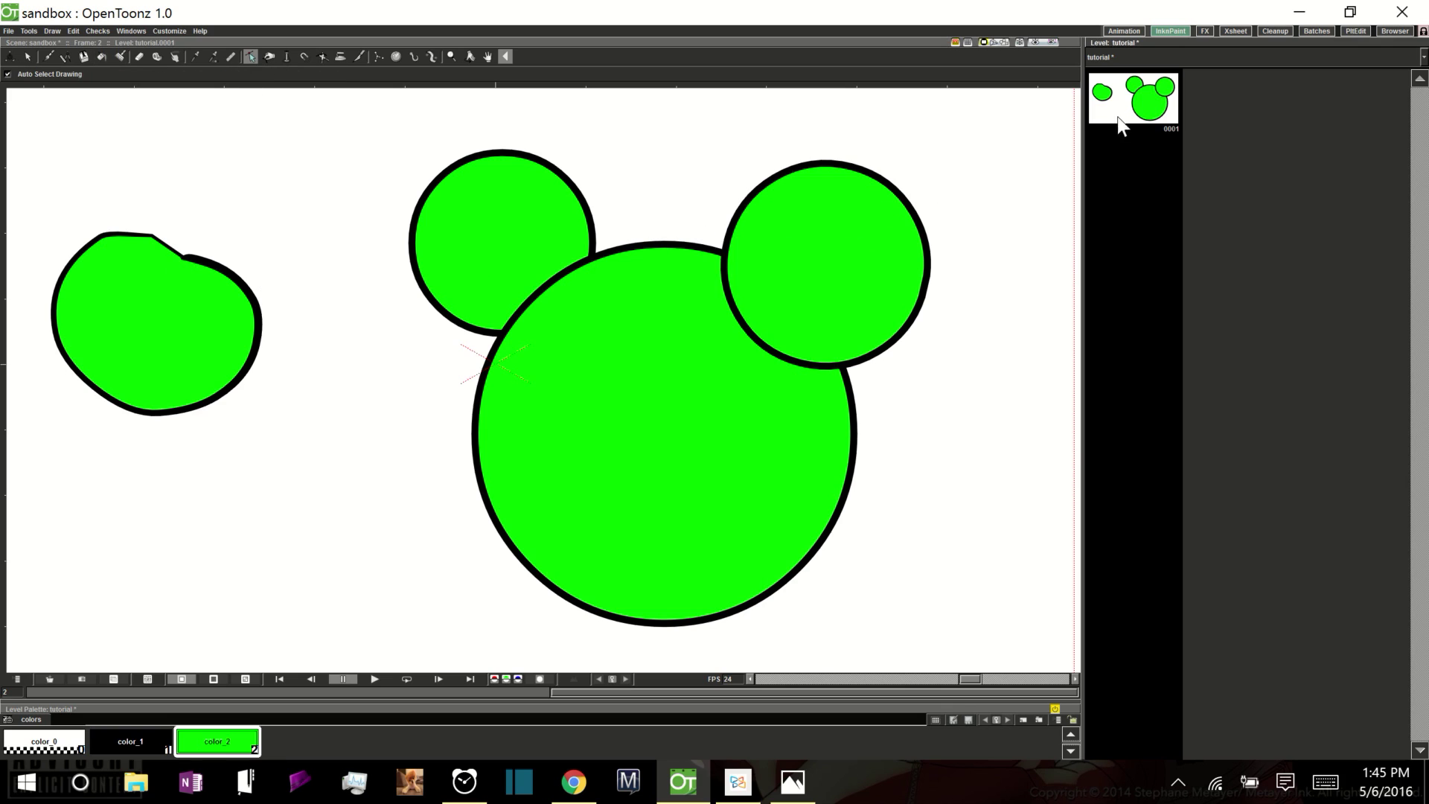
# Show the lizard at Col1 frame 1 in the Animation room and undo a test fill on its eye
pyautogui.click(1126, 31)
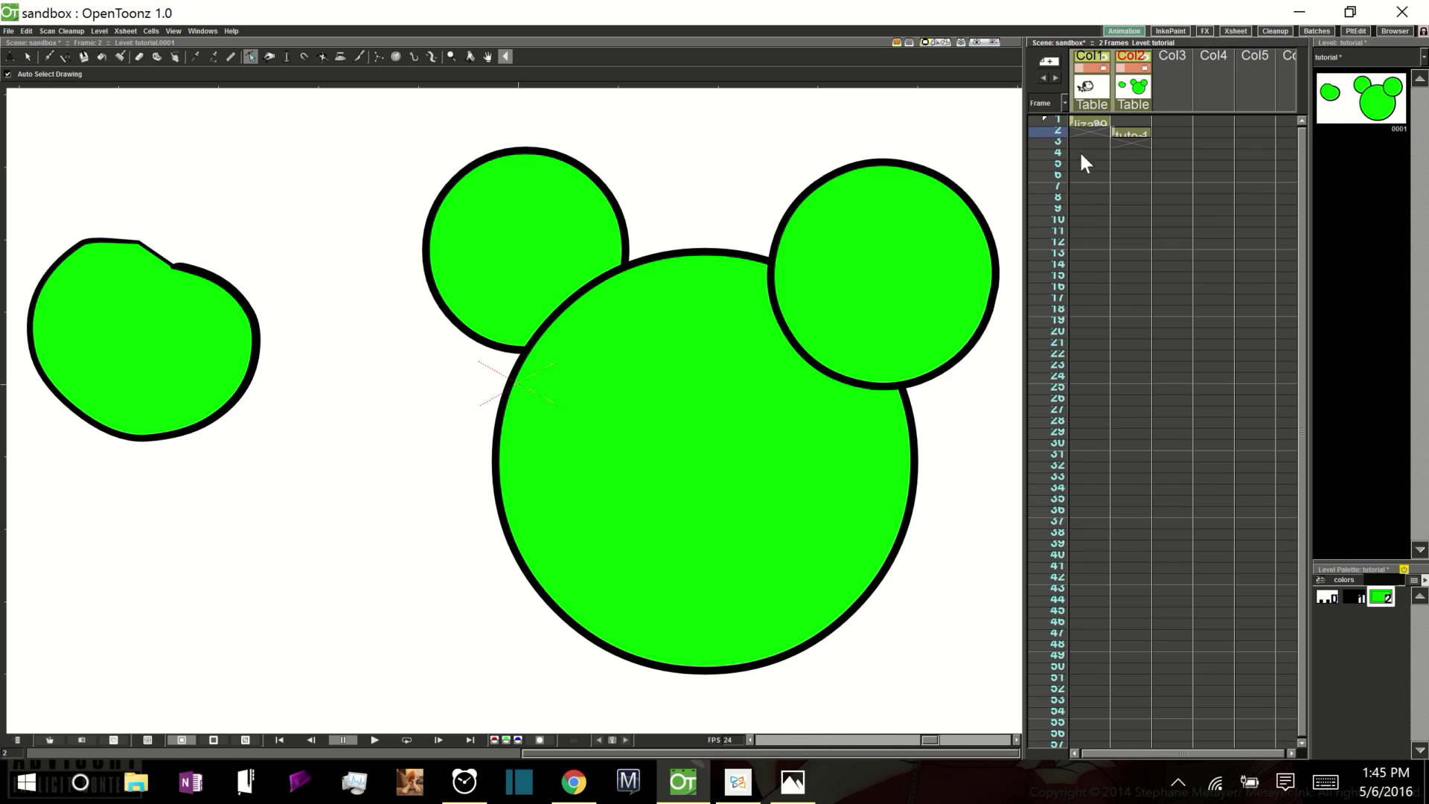
pyautogui.click(1081, 123)
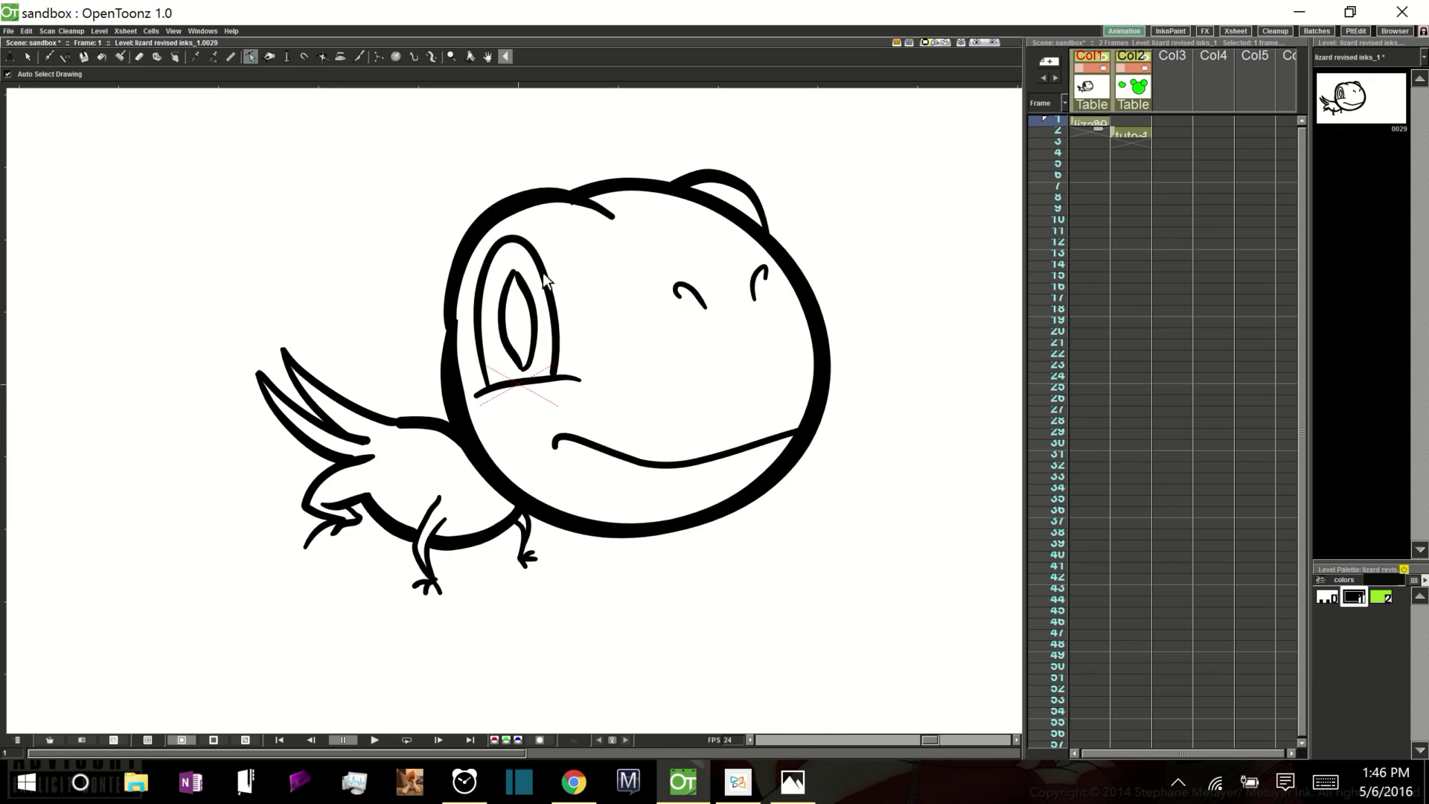
pyautogui.click(102, 56)
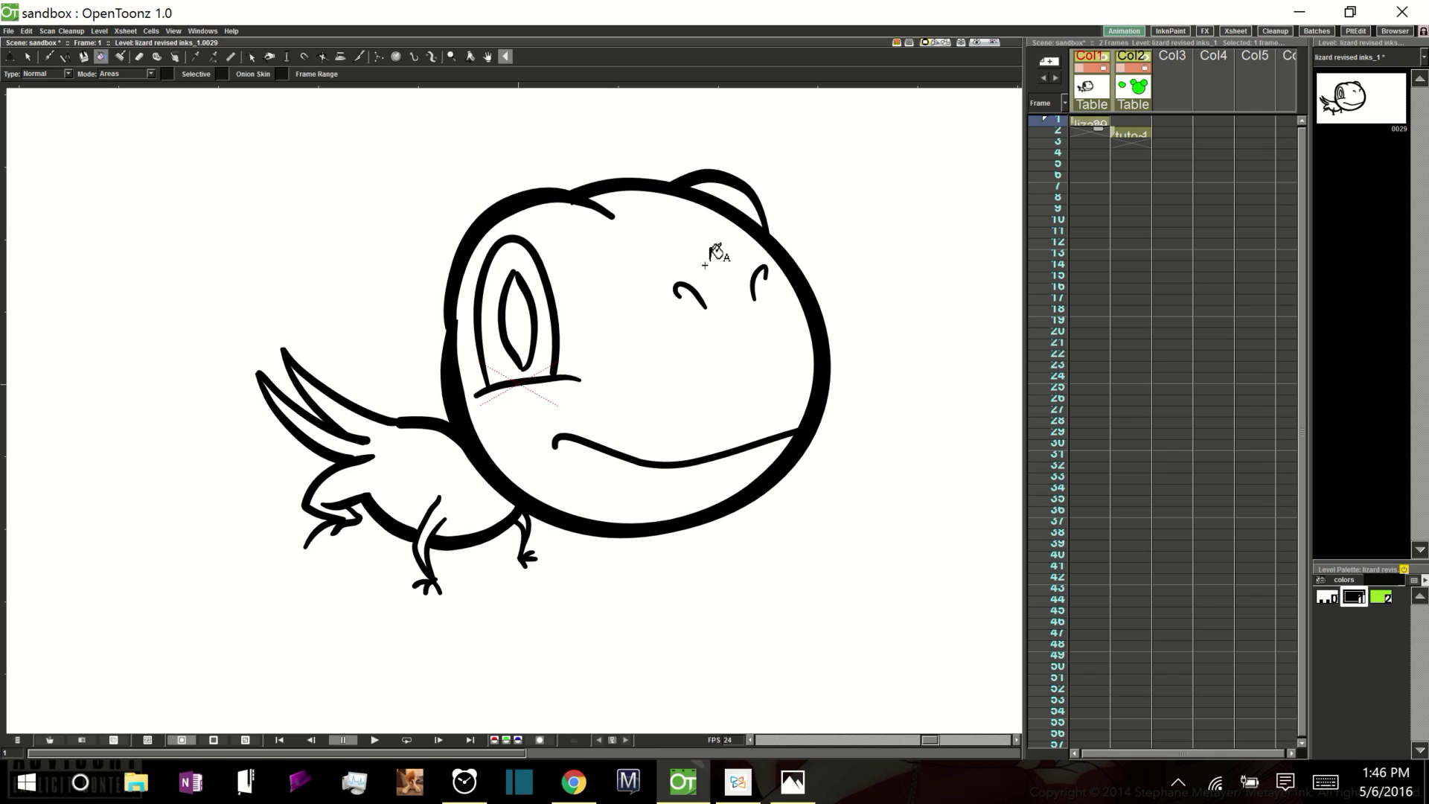
pyautogui.click(557, 313)
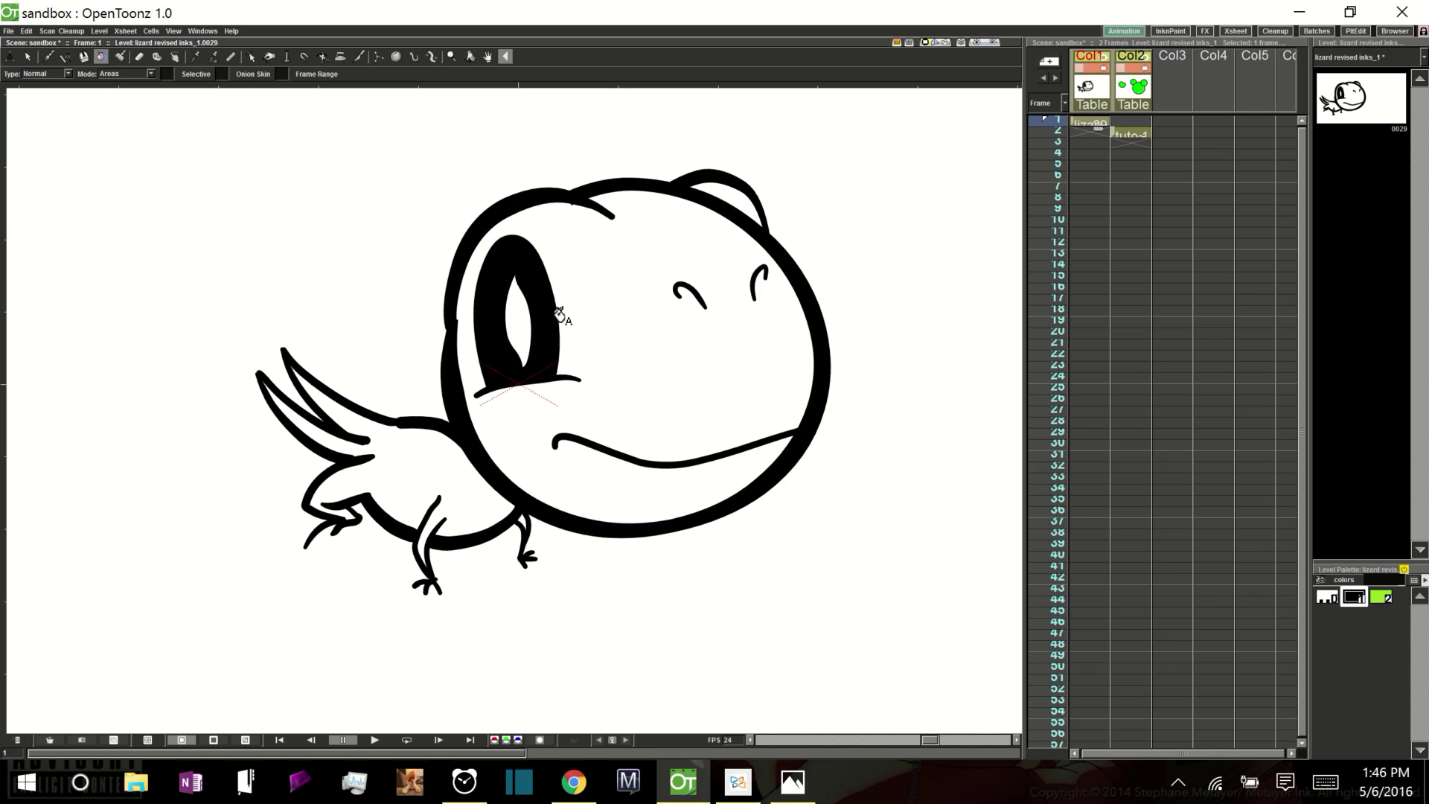
pyautogui.hotkey('ctrl', 'z')
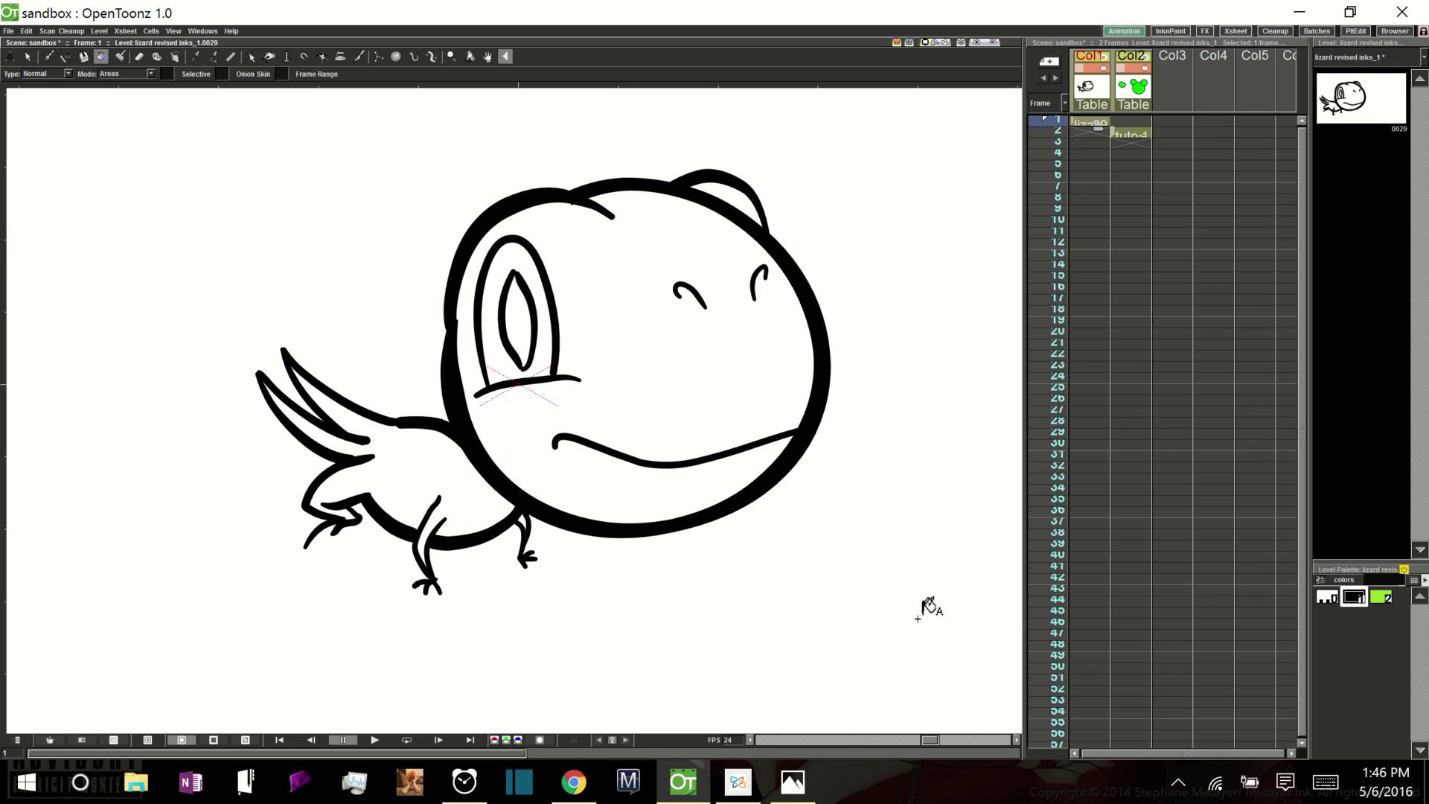
# Try green fills on the lizard's eye ring and inner eye, then undo them
pyautogui.click(1382, 597)
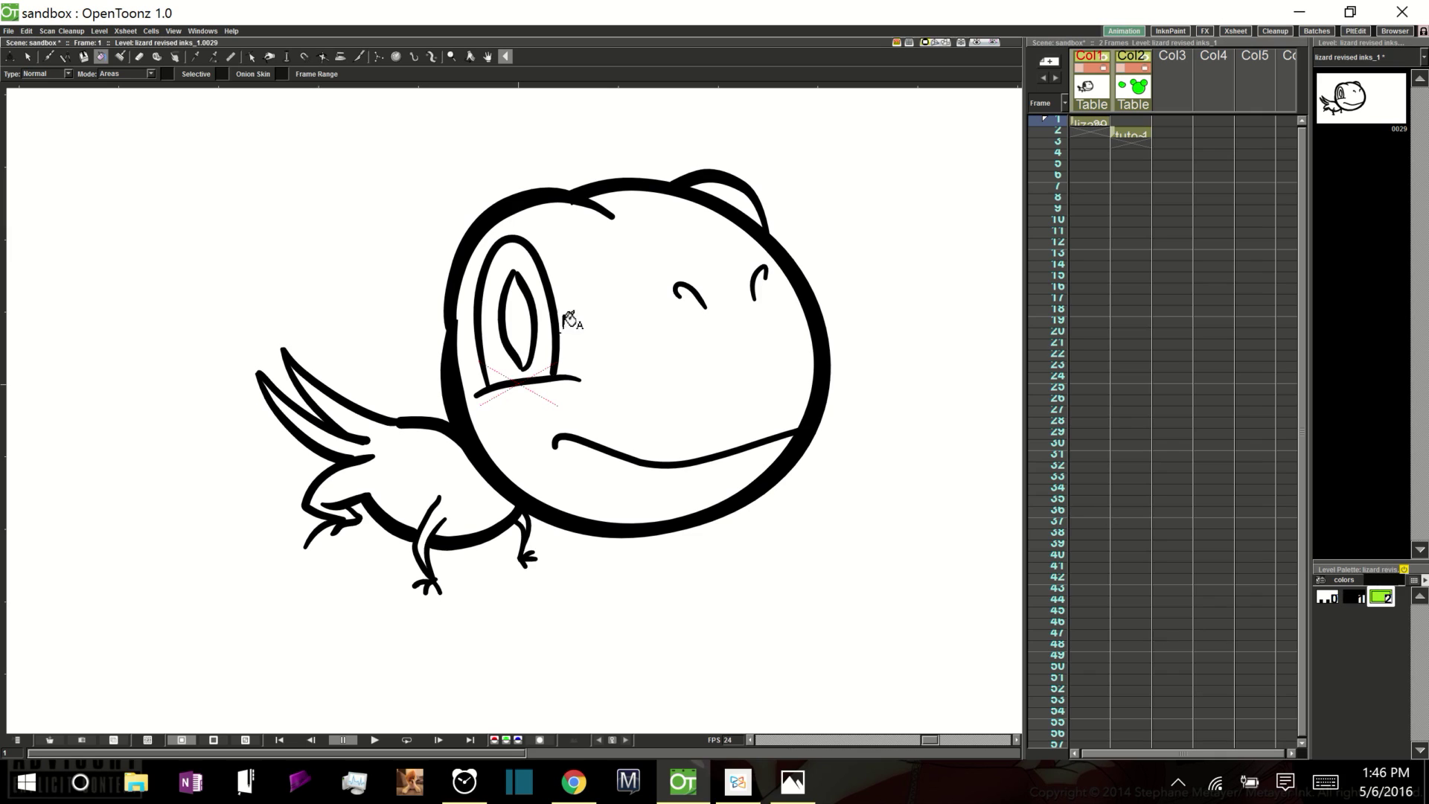
pyautogui.click(553, 307)
pyautogui.click(525, 332)
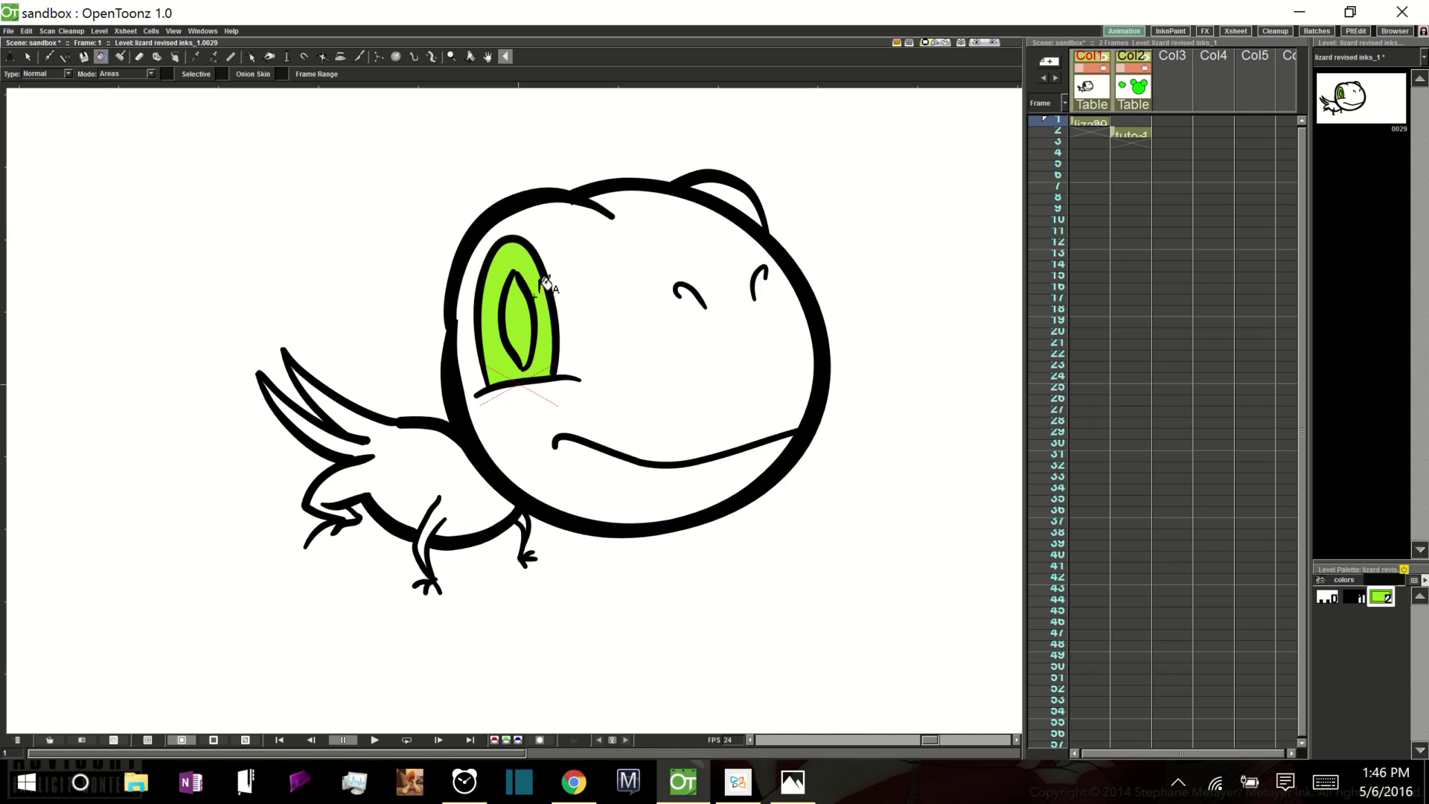
pyautogui.hotkey('ctrl', 'z')
pyautogui.hotkey('ctrl', 'z')
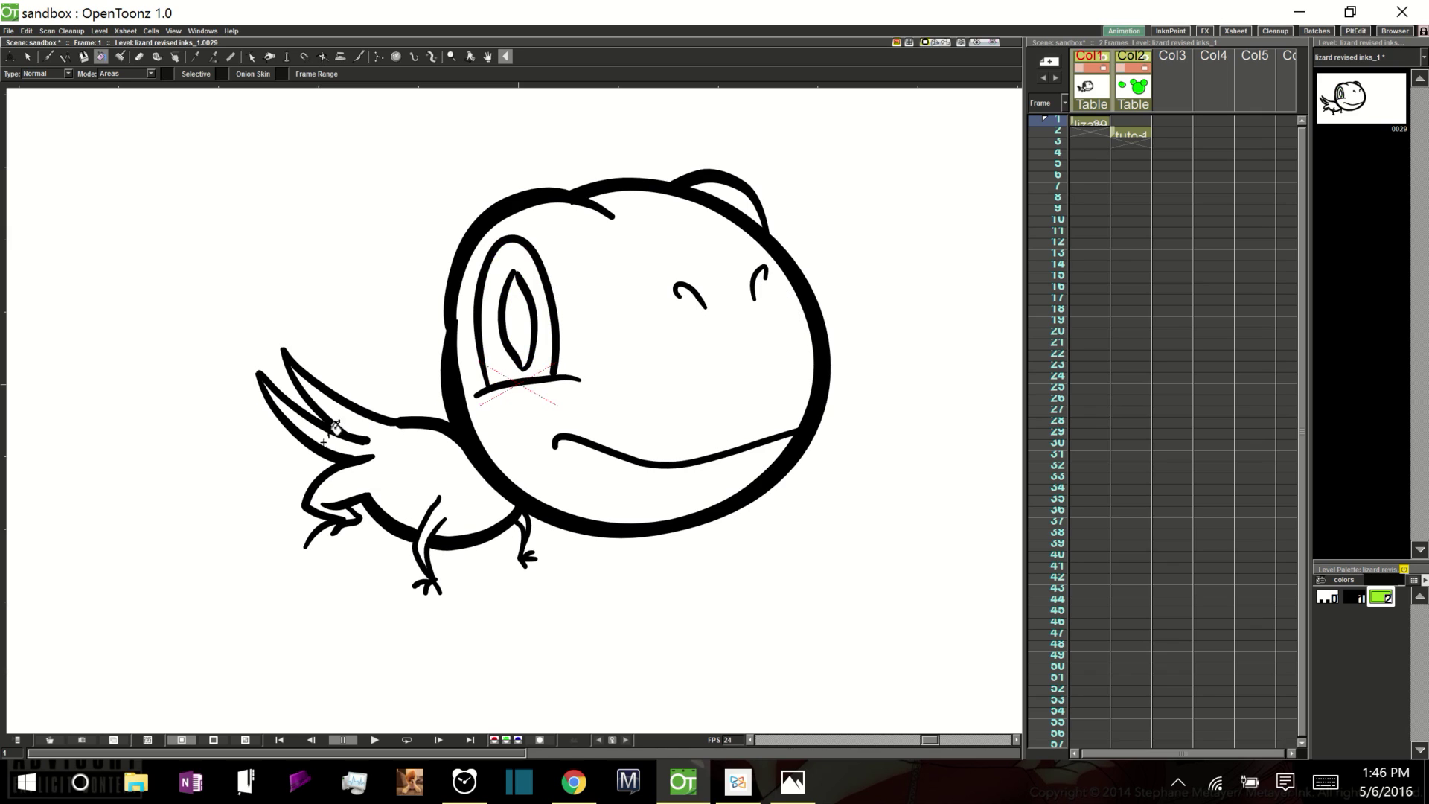
pyautogui.hotkey('shift', 'space')
pyautogui.moveTo(544, 525); pyautogui.dragTo(770, 637)
pyautogui.press('space')
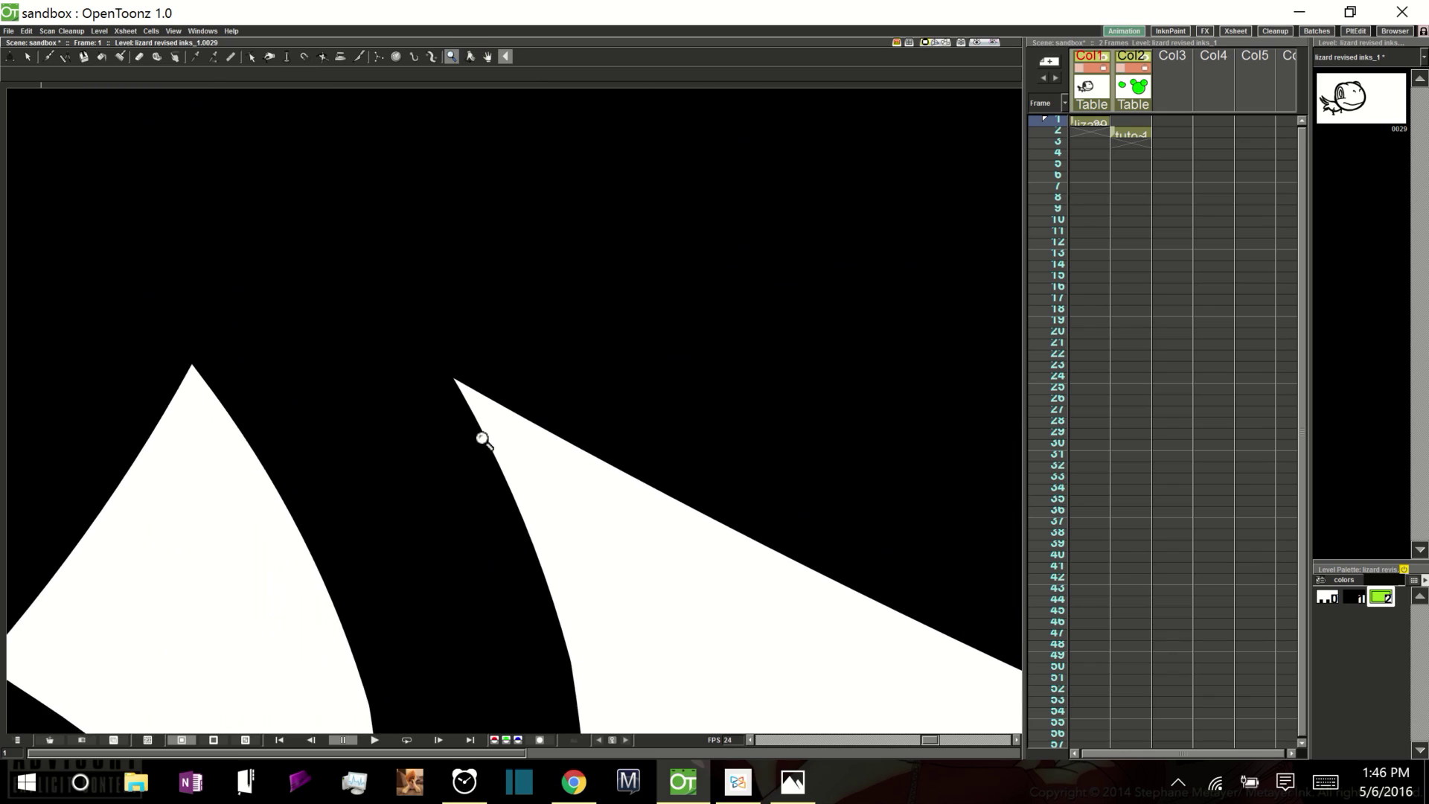
pyautogui.scroll(2, 480, 440)
pyautogui.moveTo(524, 435); pyautogui.dragTo(714, 579)
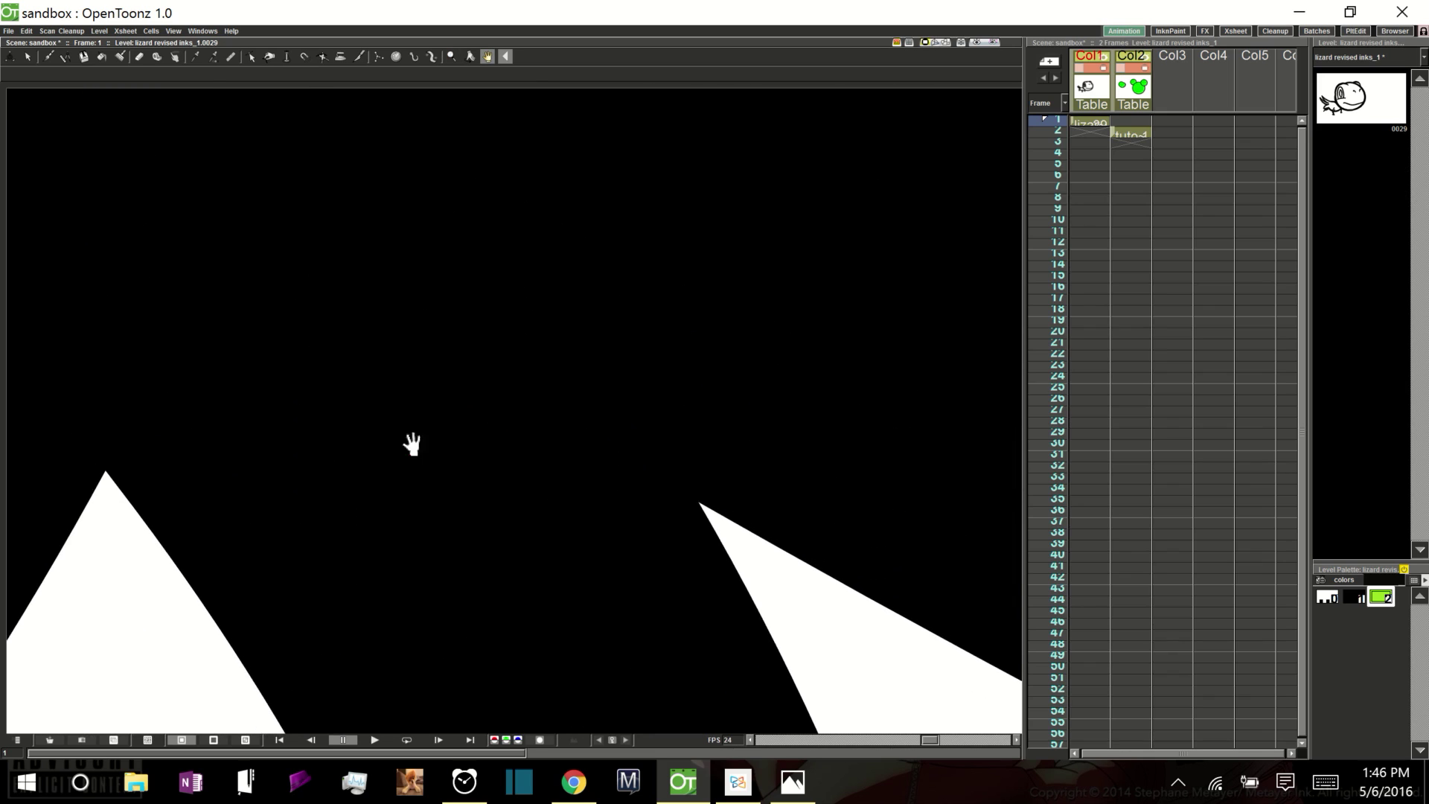
pyautogui.moveTo(412, 444); pyautogui.dragTo(715, 590)
pyautogui.moveTo(738, 527); pyautogui.dragTo(457, 291)
pyautogui.moveTo(774, 378)
pyautogui.mouseDown()
pyautogui.moveTo(770, 431)
pyautogui.moveTo(791, 484)
pyautogui.moveTo(787, 653)
pyautogui.mouseUp()
pyautogui.hotkey('shift', 'space')
pyautogui.press('space')
pyautogui.scroll(-4, 779, 628)
pyautogui.moveTo(925, 357); pyautogui.dragTo(582, 564)
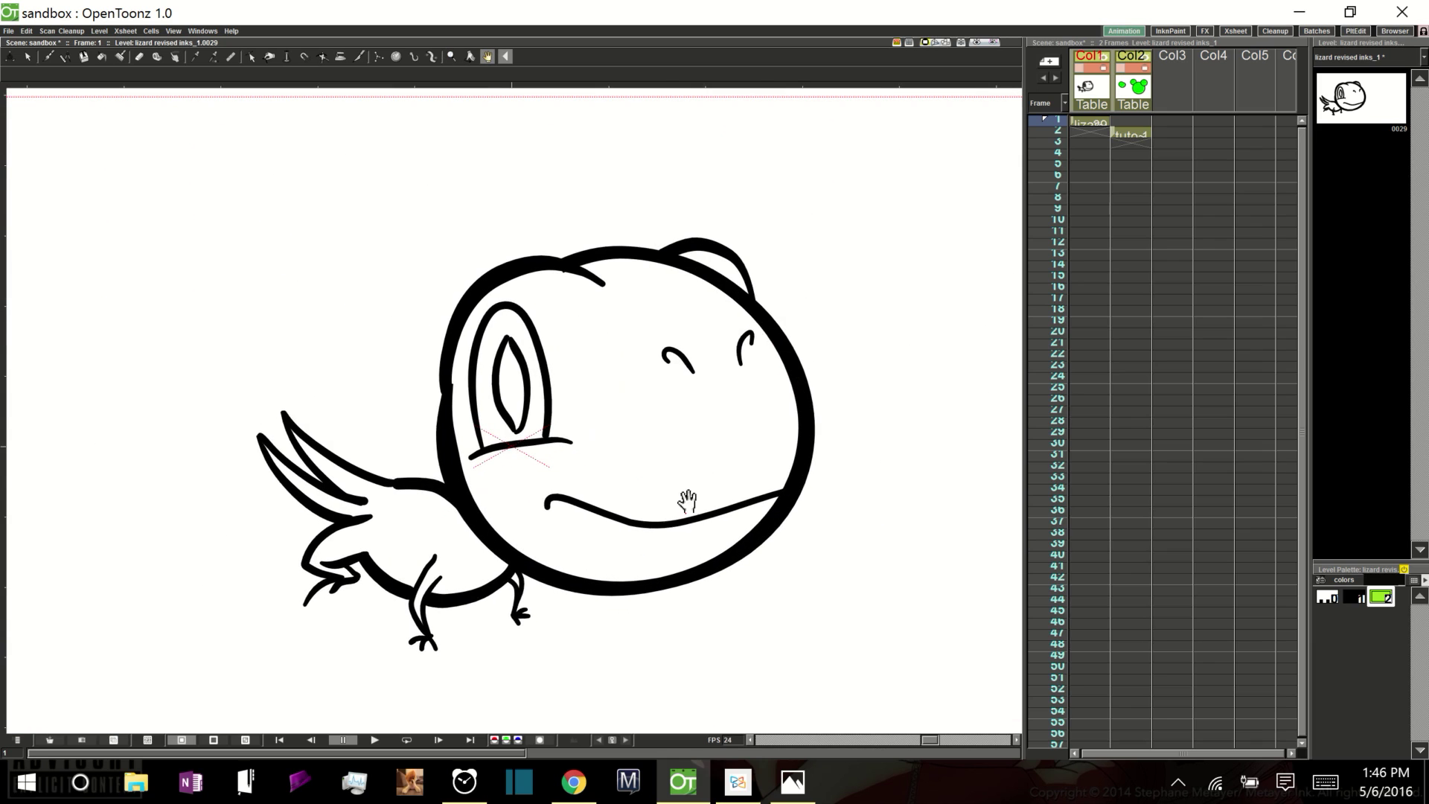
# Turn on Fill Check and Gap Check in the InknPaint room
pyautogui.click(1172, 32)
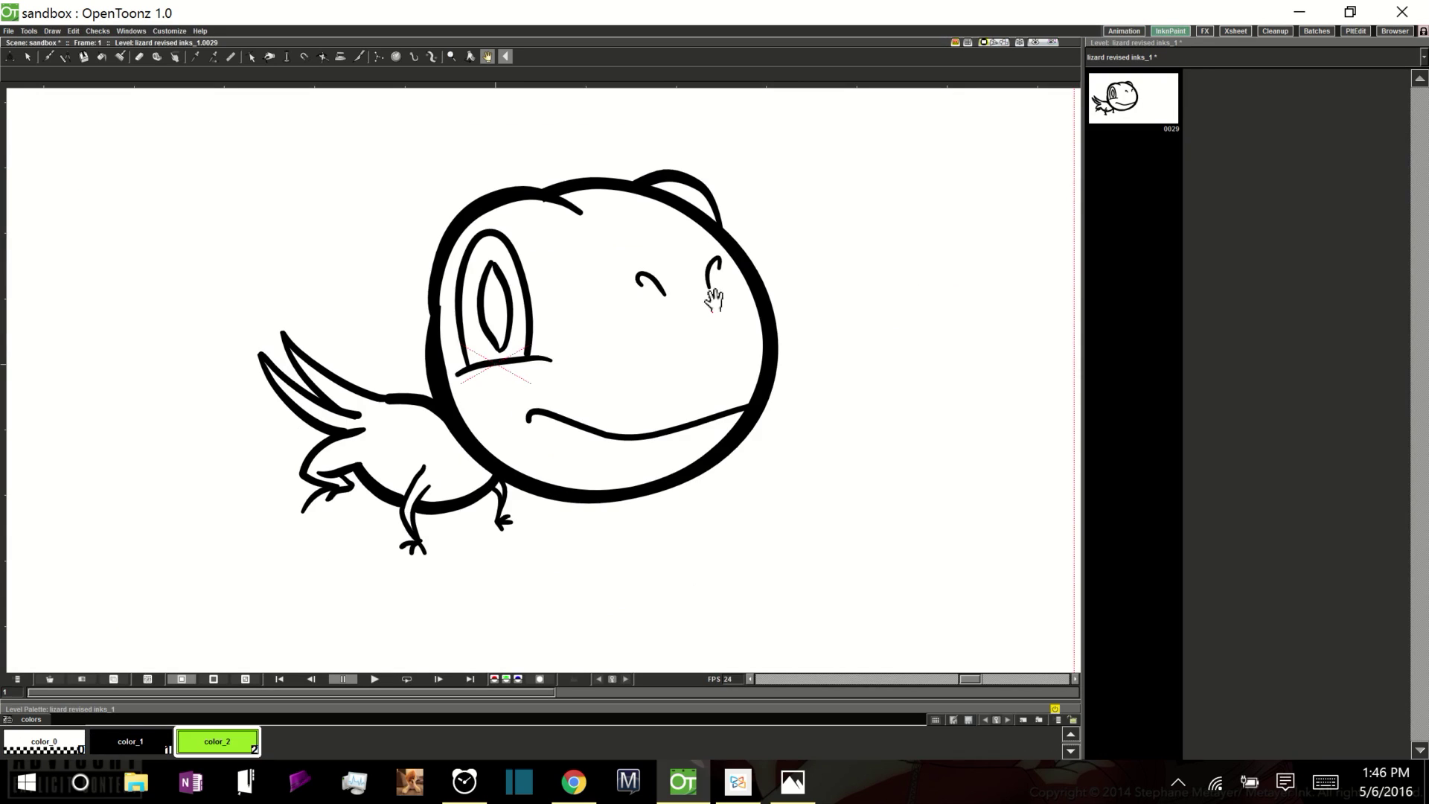
pyautogui.click(97, 31)
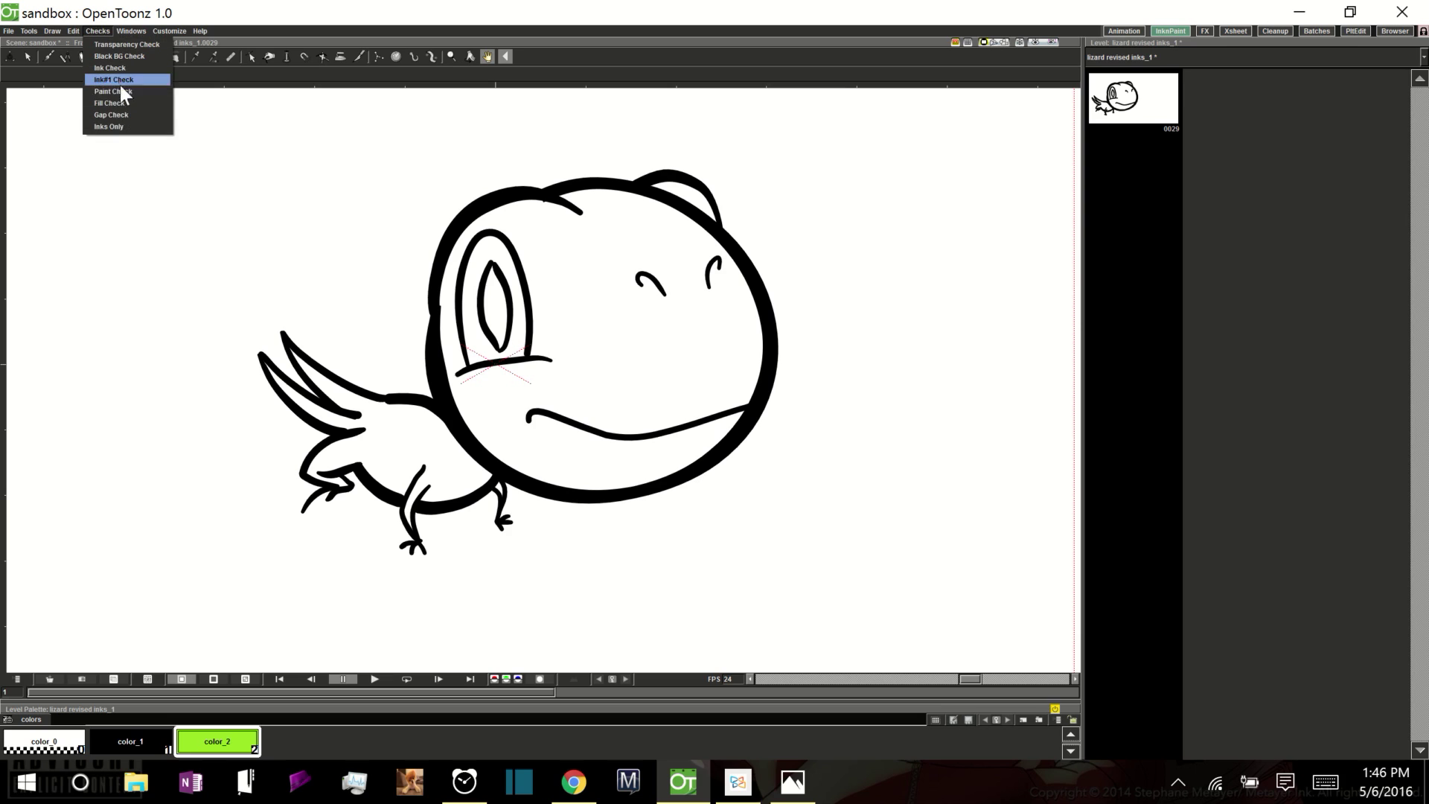
pyautogui.click(127, 102)
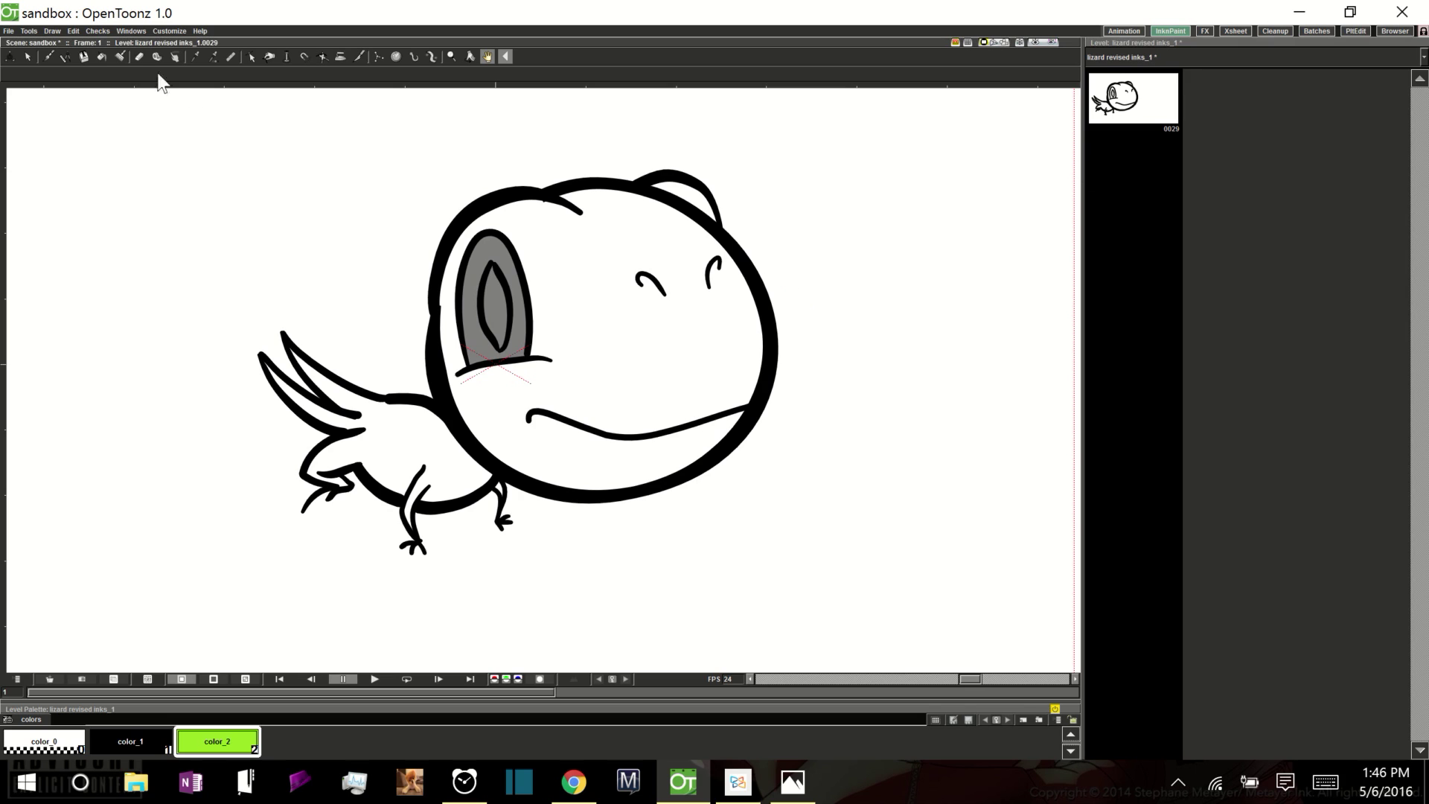
pyautogui.click(101, 30)
pyautogui.click(118, 114)
# Zoom out over the lizard, select its arm's outer stroke, pick the Tape tool, and return to Animation
pyautogui.scroll(3, 538, 537)
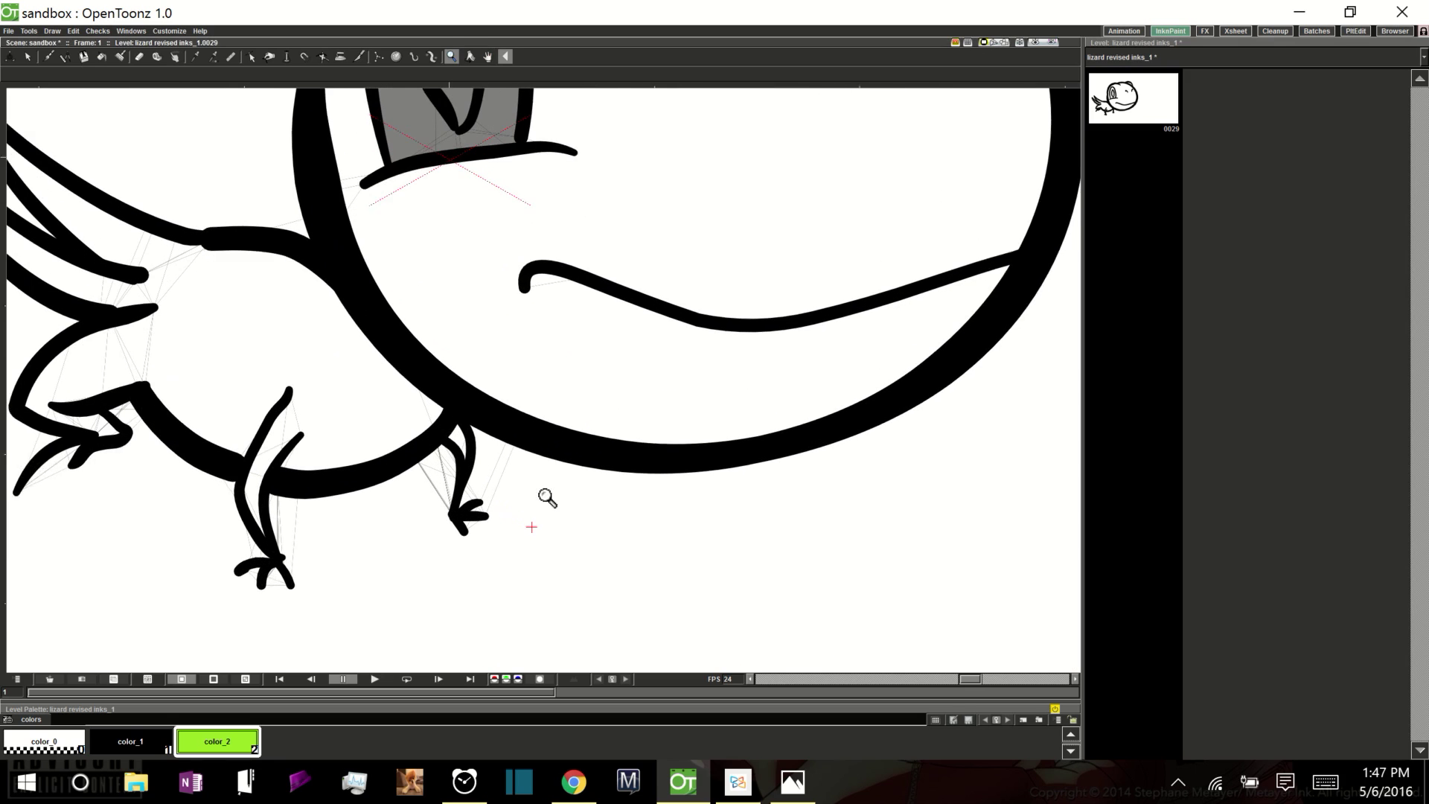
pyautogui.moveTo(484, 536)
pyautogui.mouseDown()
pyautogui.moveTo(501, 578)
pyautogui.moveTo(635, 577)
pyautogui.mouseUp()
pyautogui.hotkey('shift', 'space')
pyautogui.moveTo(772, 374)
pyautogui.mouseDown()
pyautogui.moveTo(786, 407)
pyautogui.moveTo(823, 389)
pyautogui.moveTo(726, 503)
pyautogui.mouseUp()
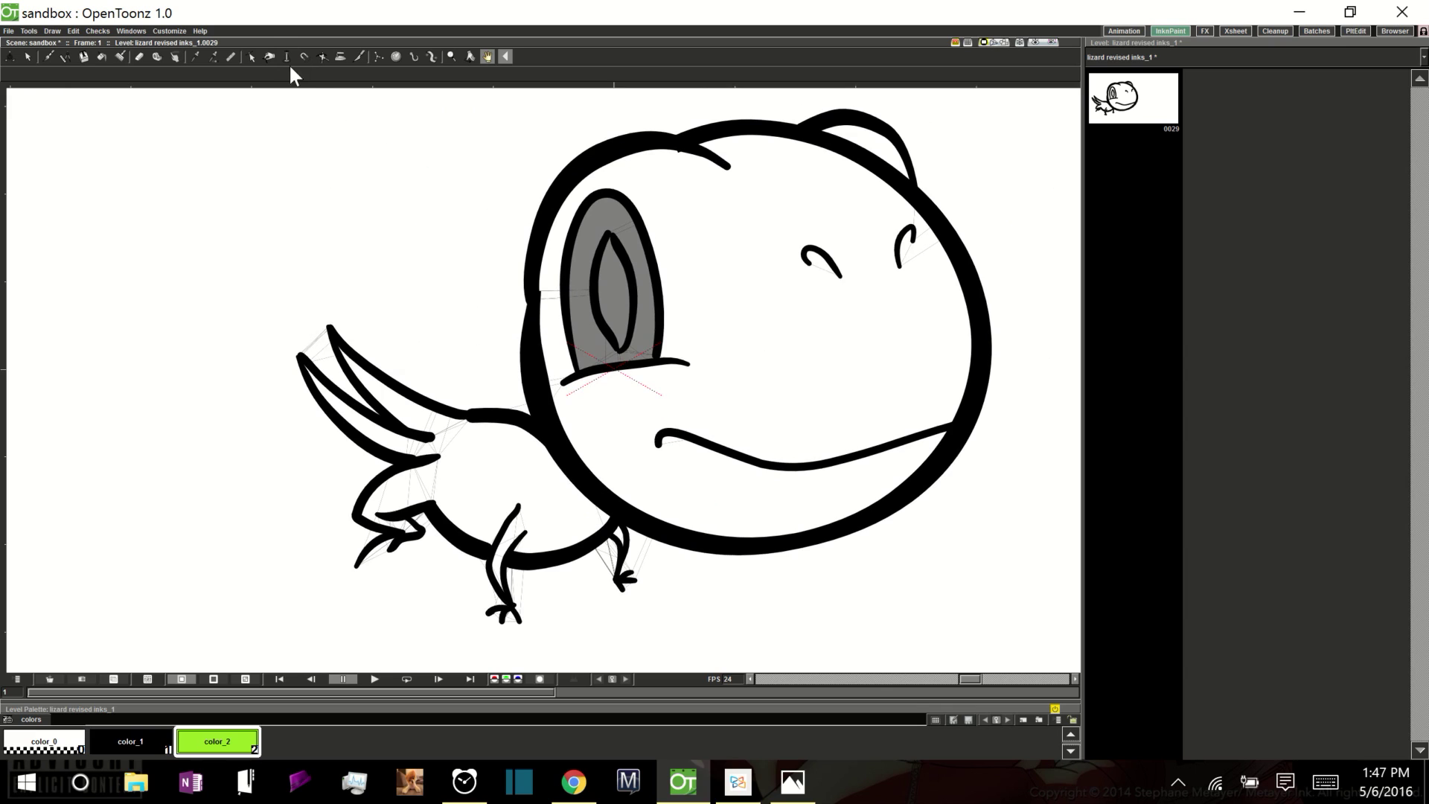
pyautogui.click(252, 57)
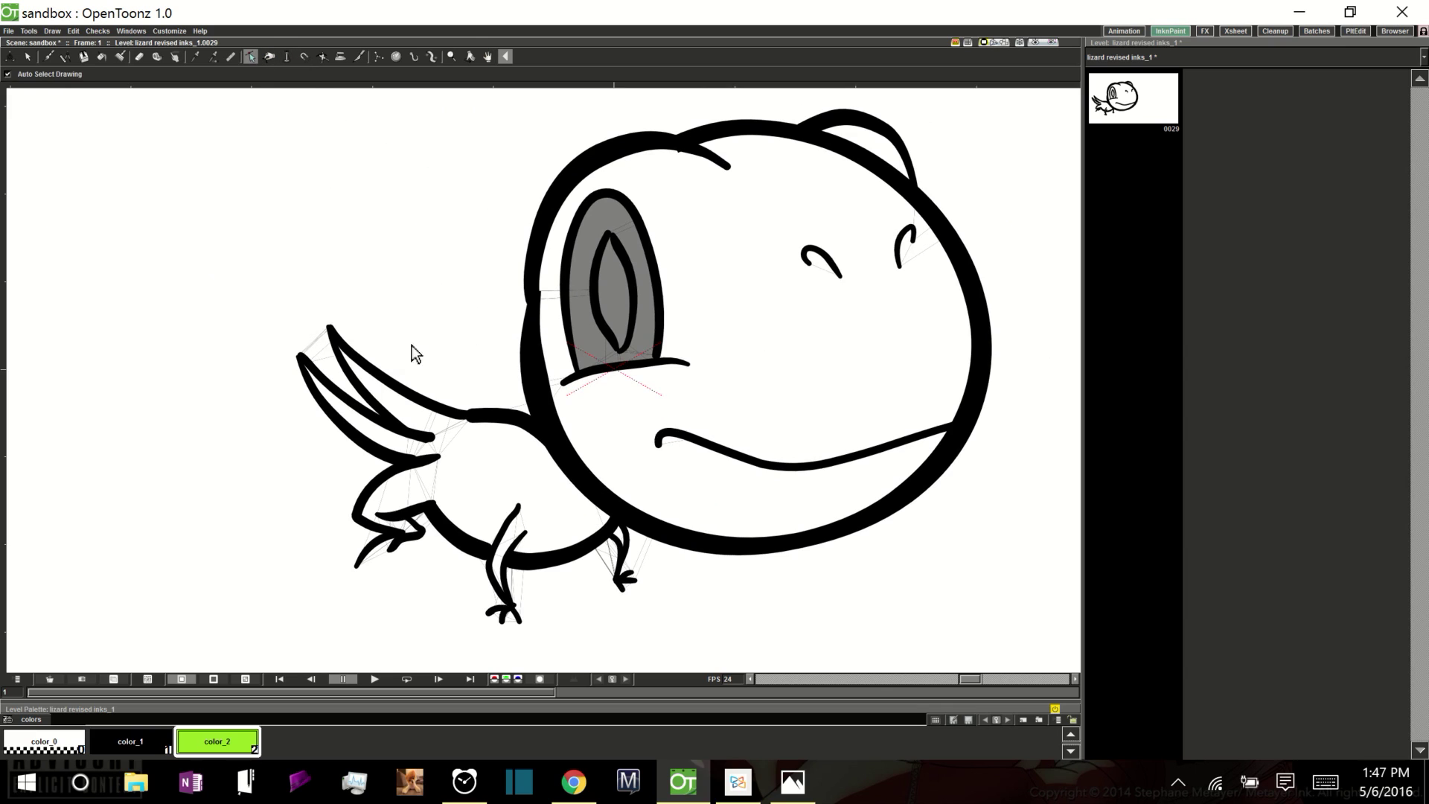
pyautogui.click(437, 463)
pyautogui.click(157, 57)
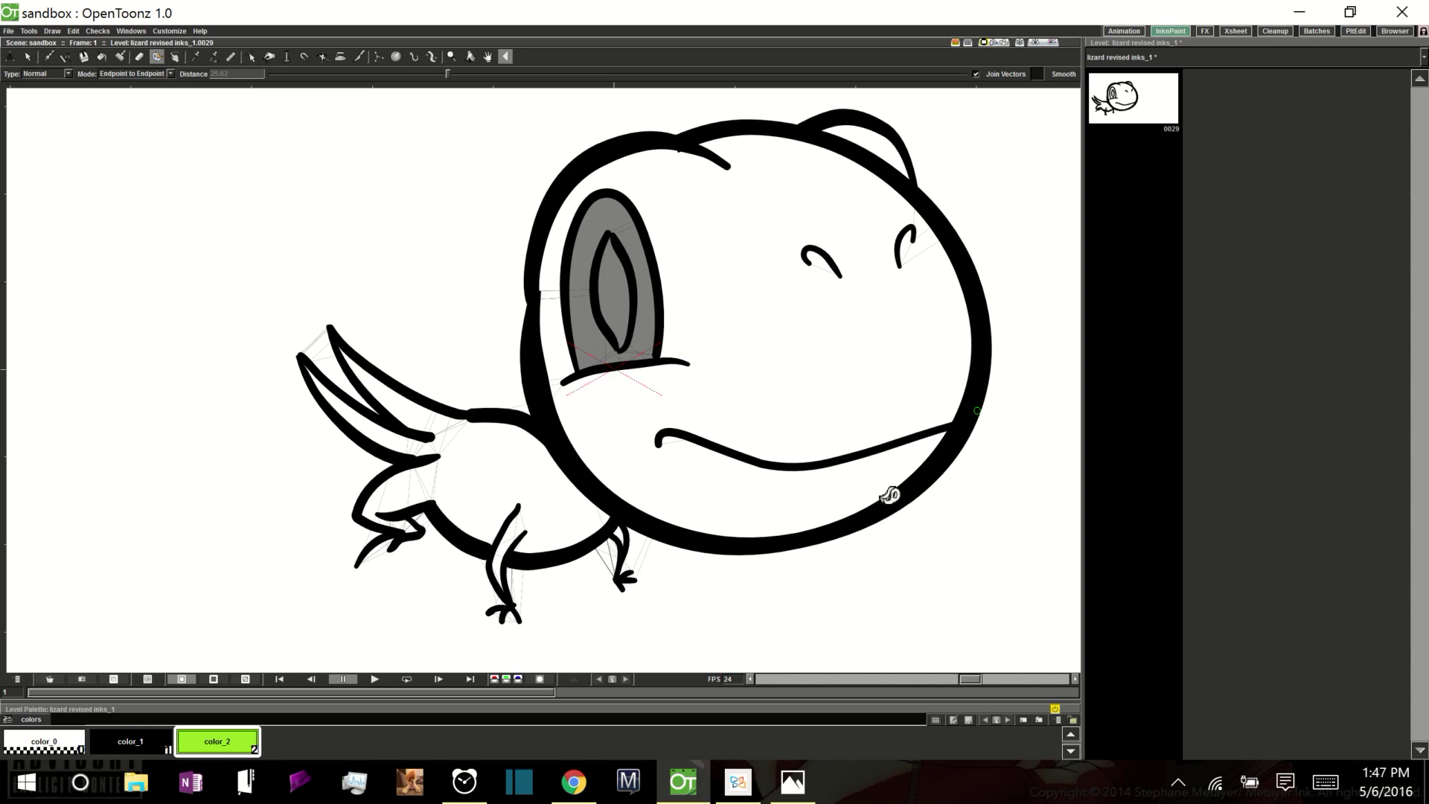
pyautogui.click(1124, 32)
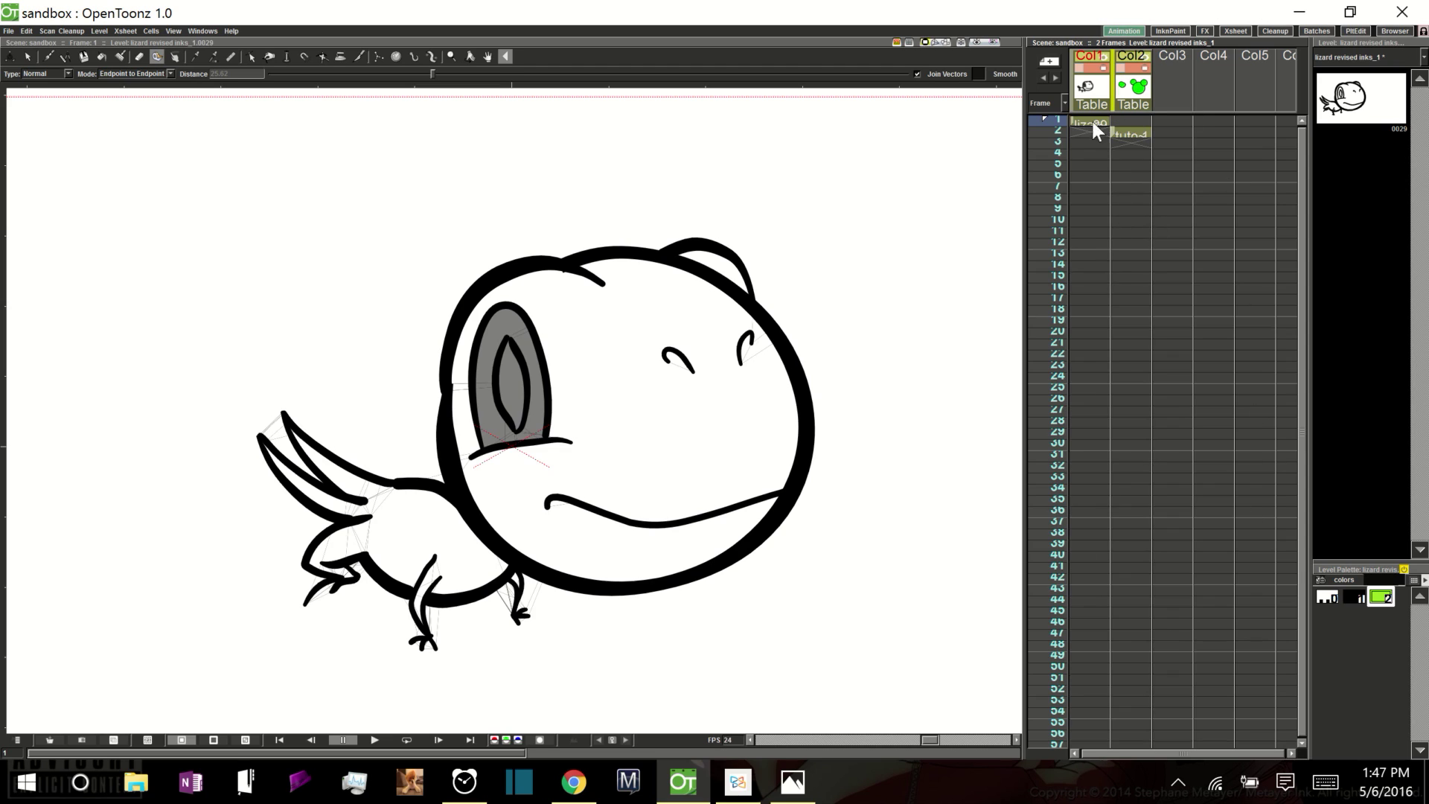
# Attempt a new Toonz Raster Level in Col3, dismissing the name-already-used error
pyautogui.rightClick(1172, 119)
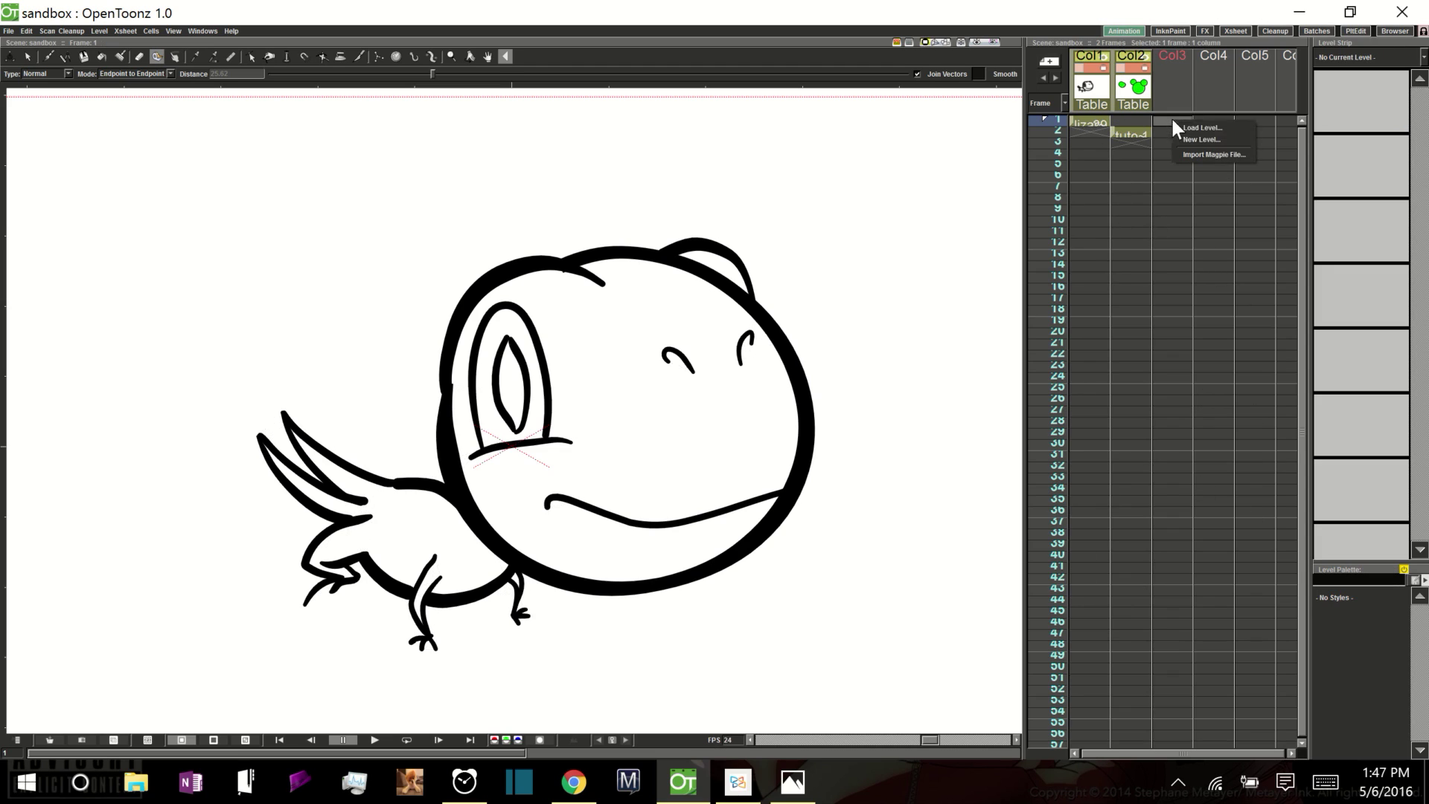
pyautogui.click(1210, 141)
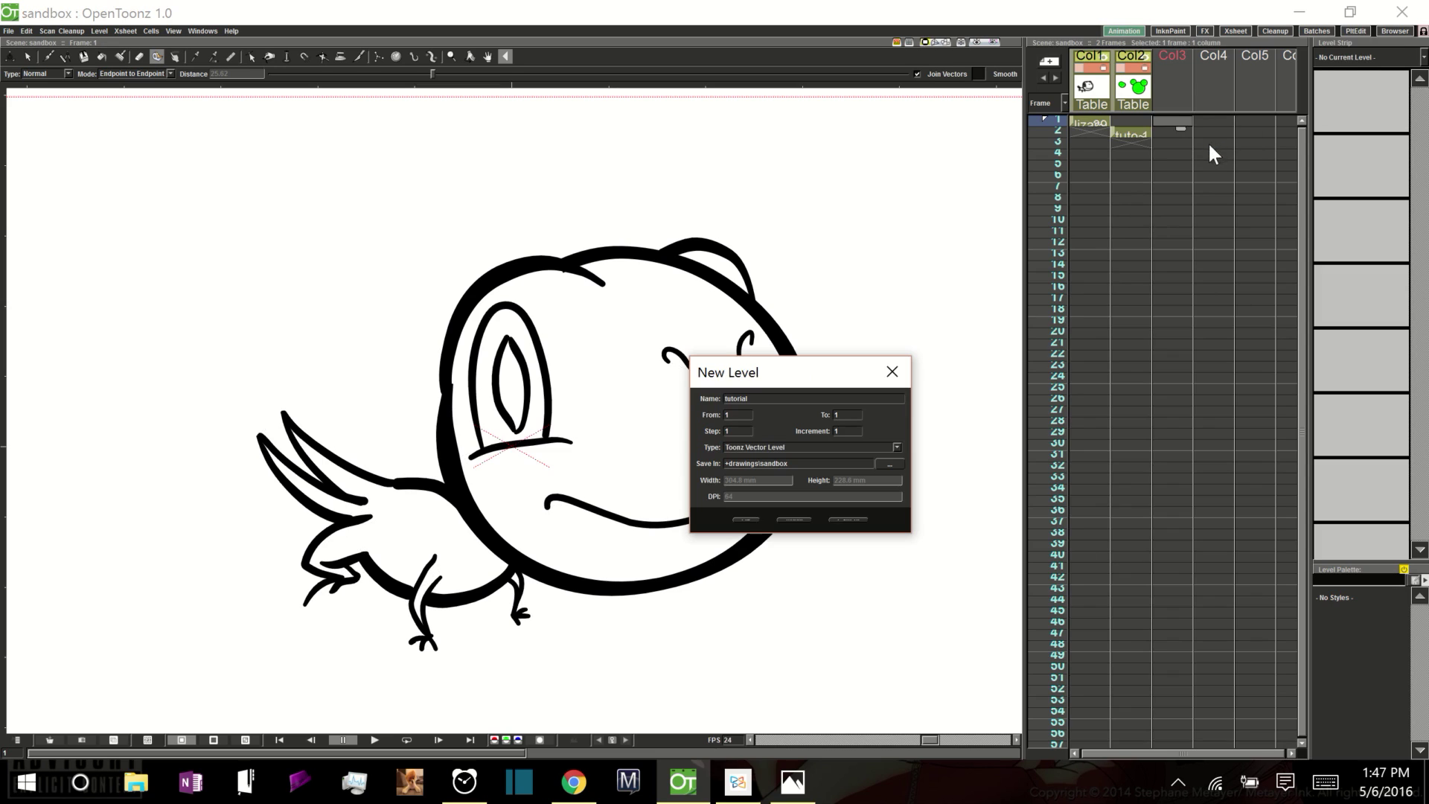
pyautogui.click(896, 448)
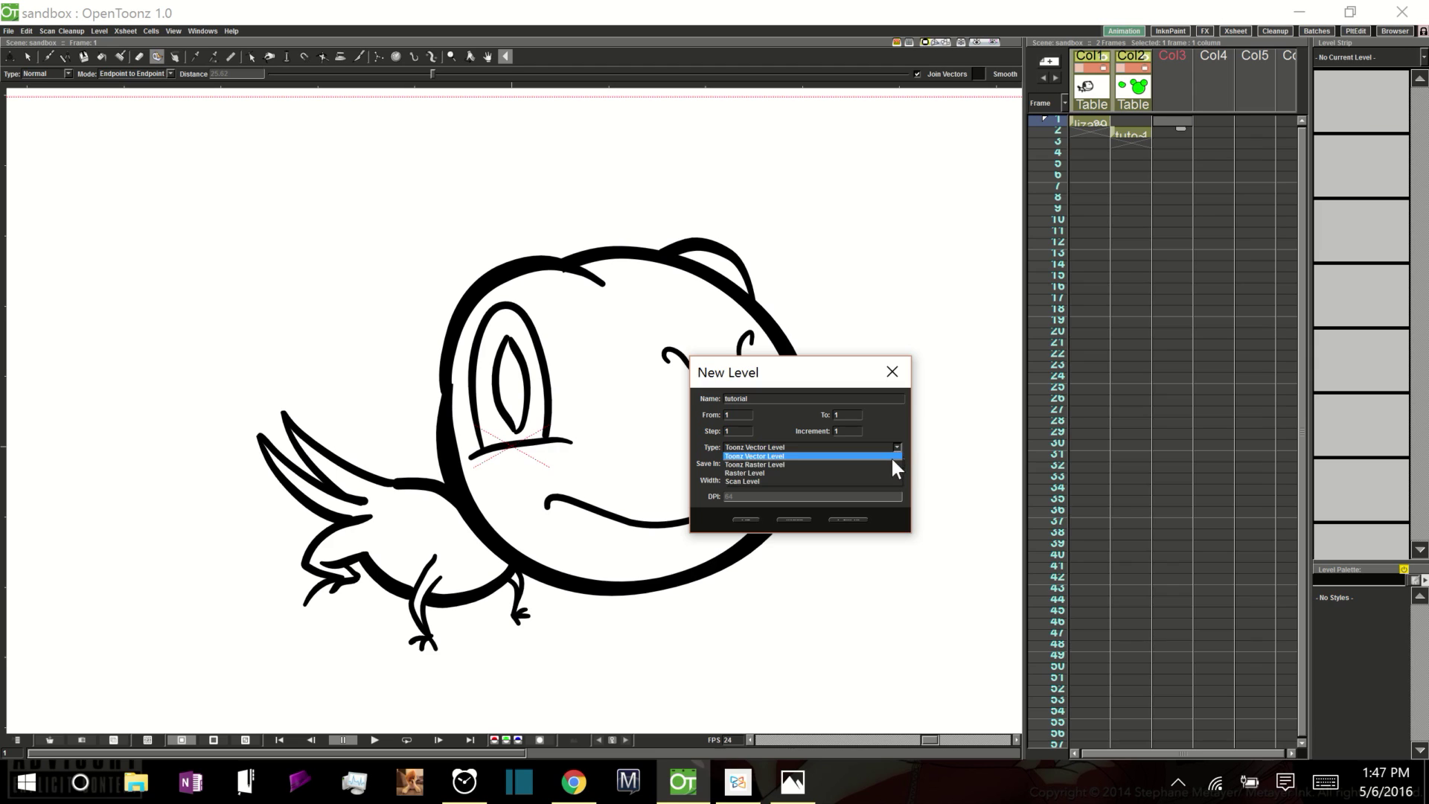
pyautogui.click(891, 461)
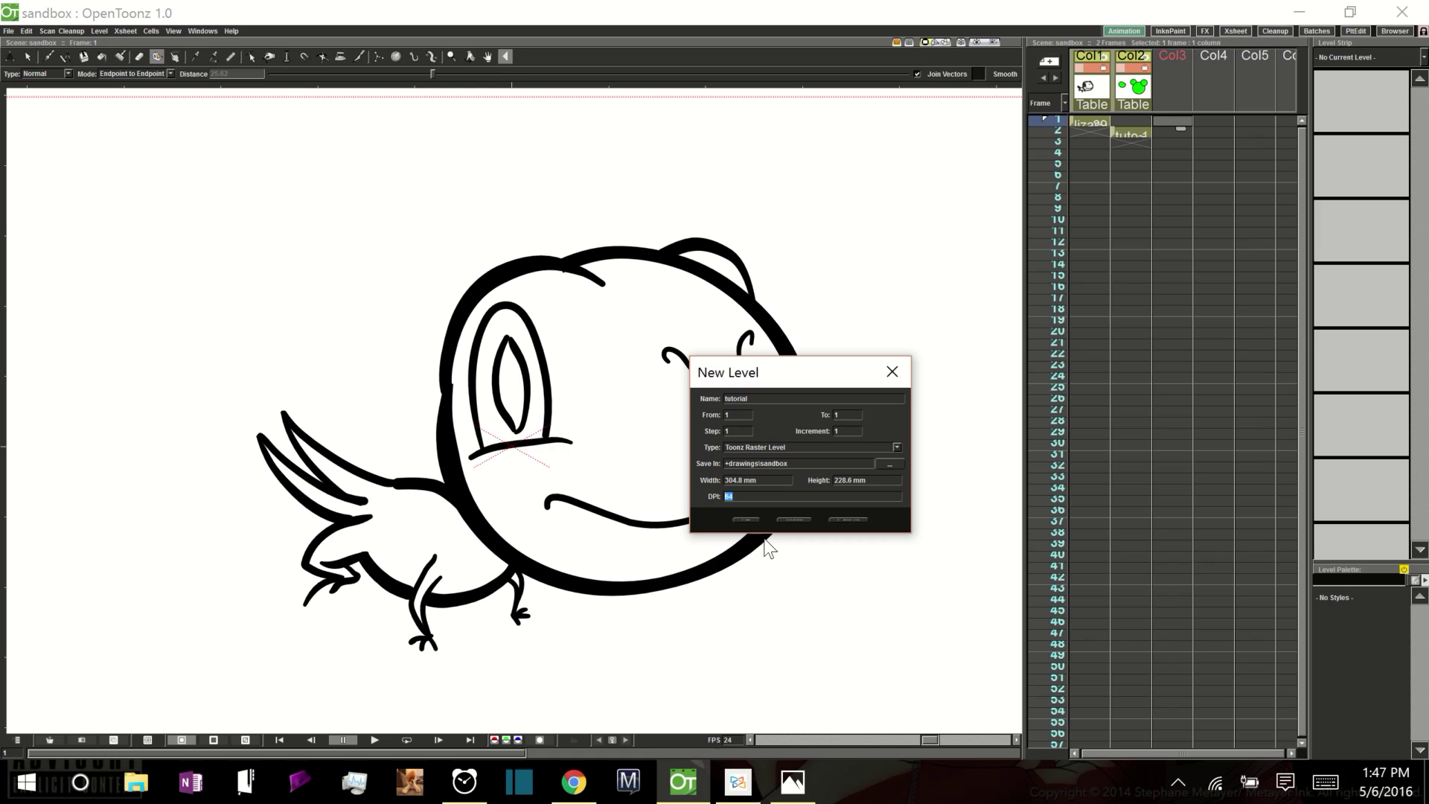
pyautogui.click(748, 519)
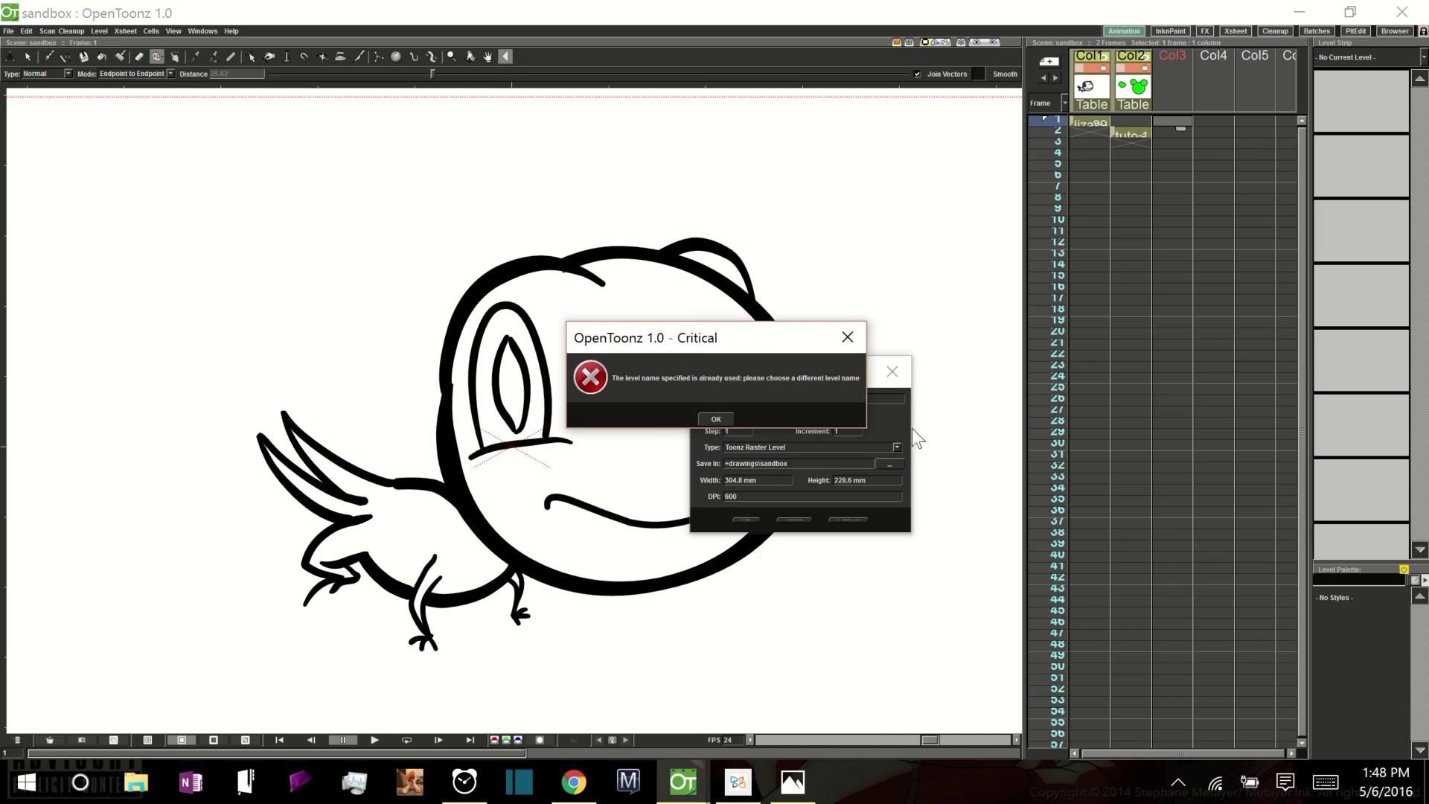
pyautogui.click(847, 337)
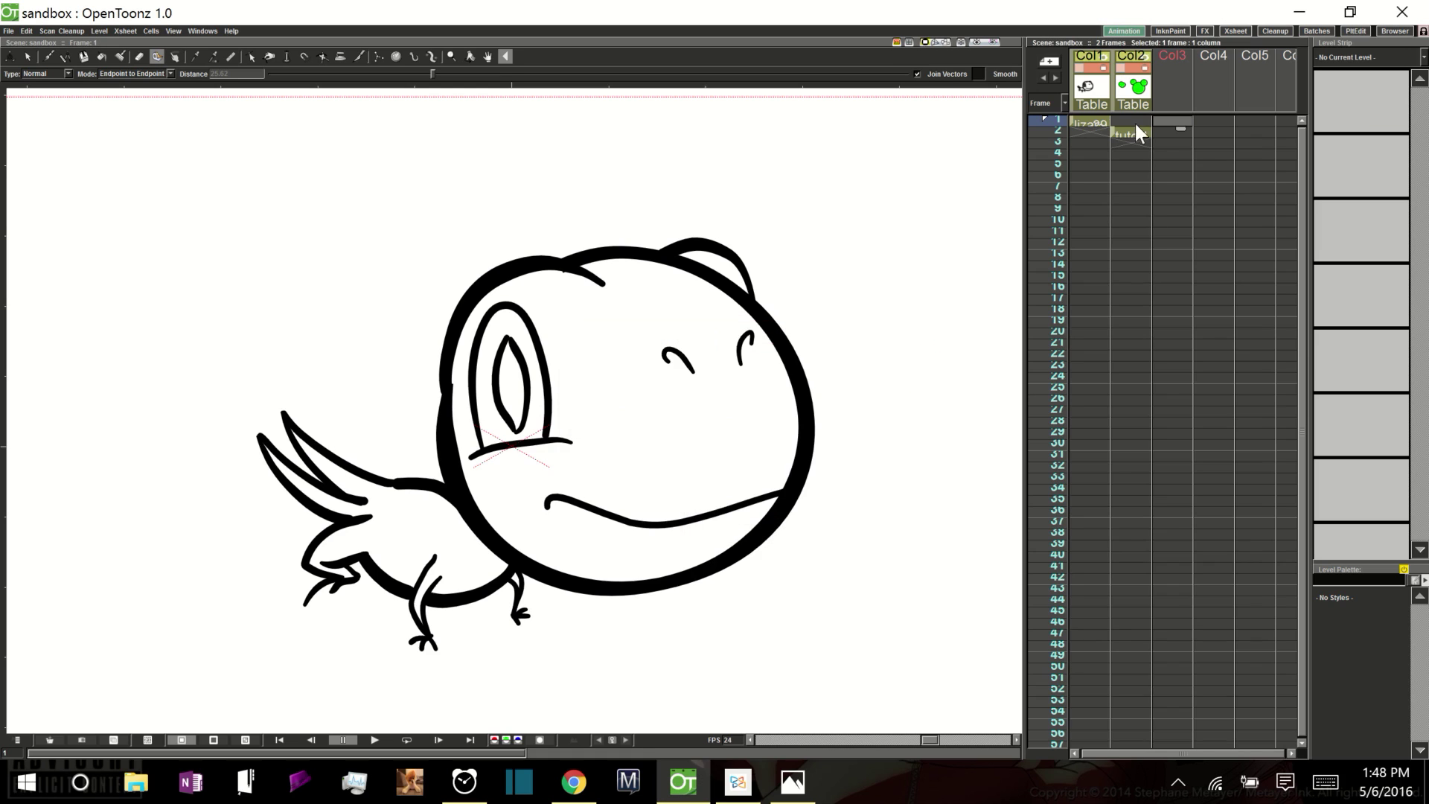
# Recreate the Col3 level as a Toonz Raster Level named 'convert layer'
pyautogui.rightClick(1174, 125)
pyautogui.click(1205, 141)
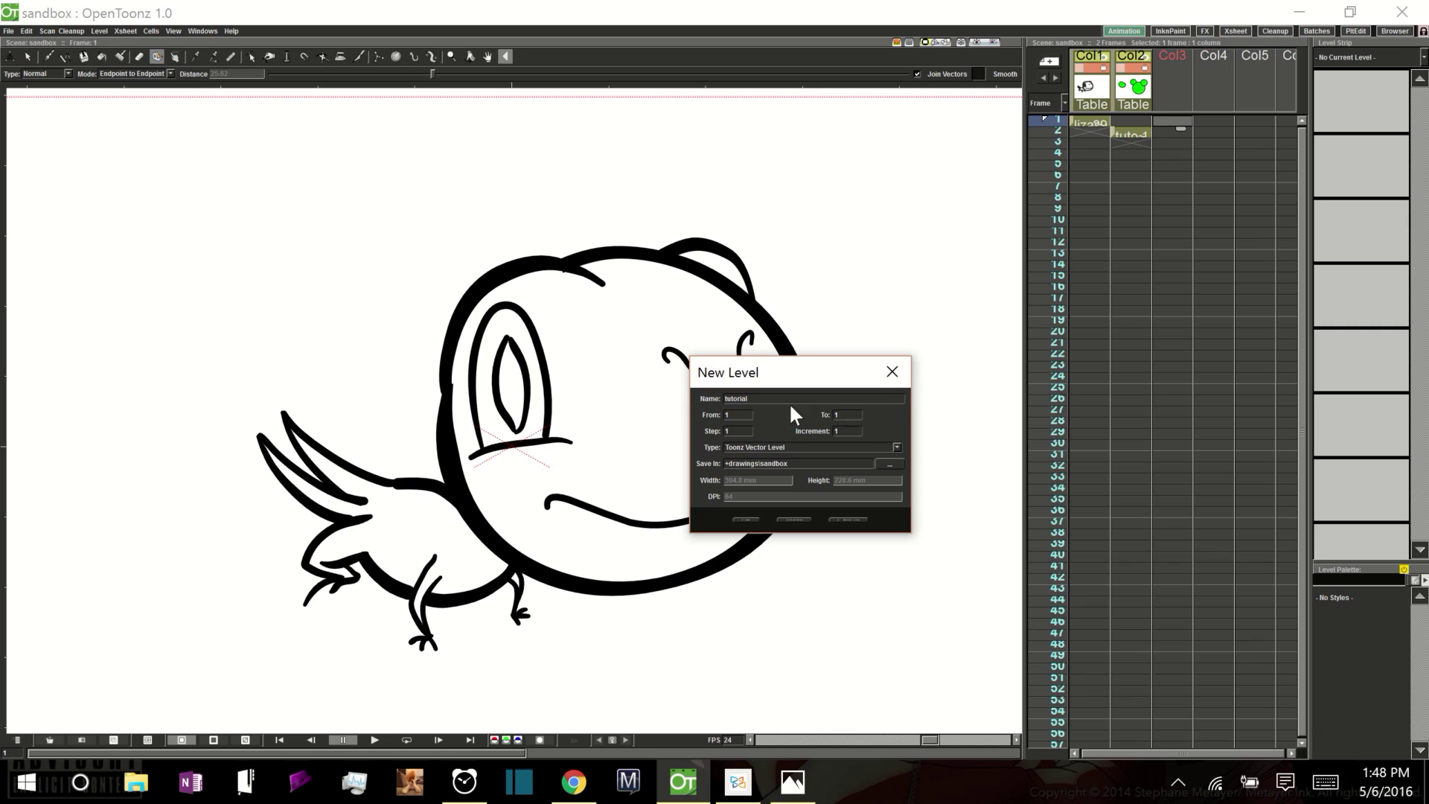
pyautogui.moveTo(728, 398); pyautogui.dragTo(684, 399)
pyautogui.click(894, 452)
pyautogui.click(891, 464)
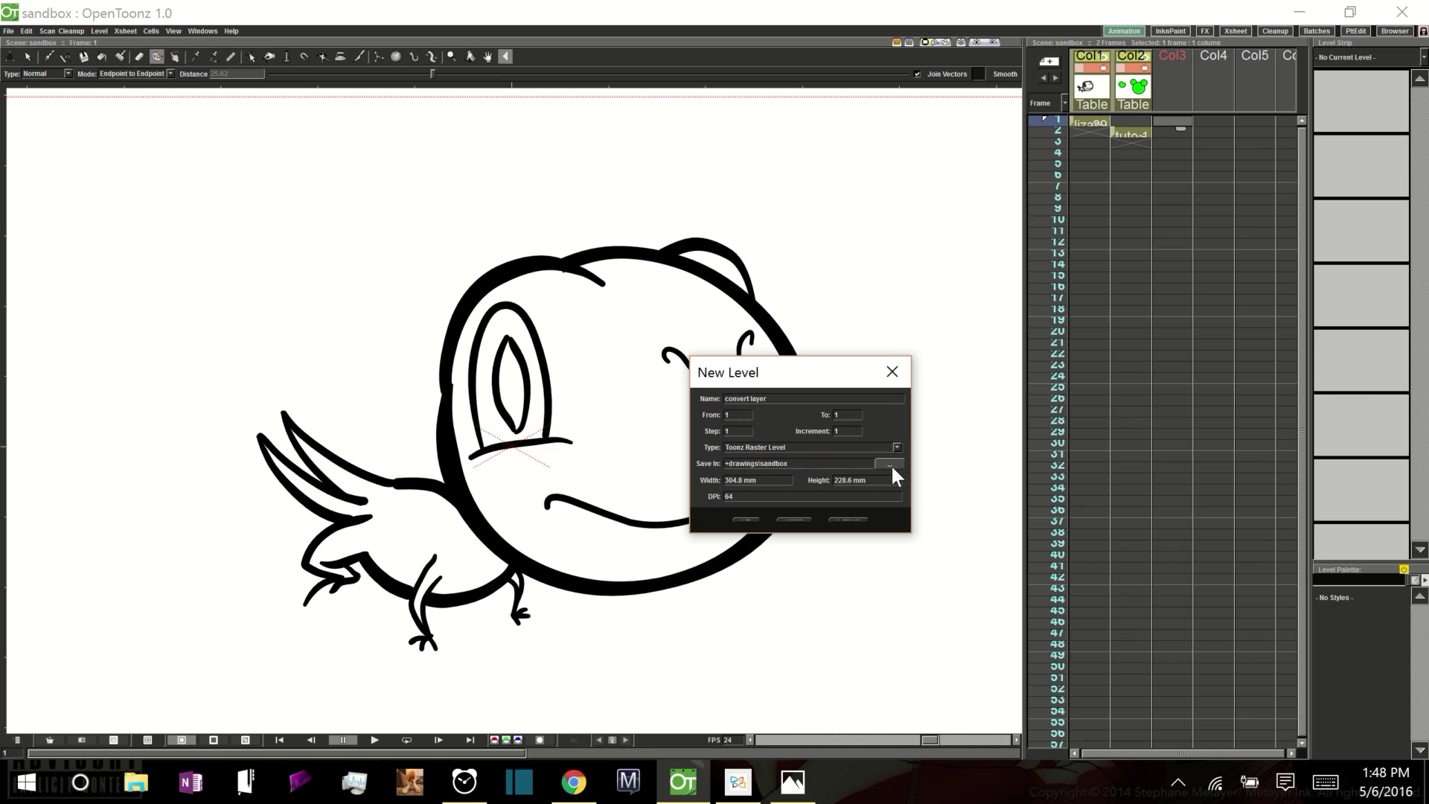
# Extend the new convert layer level in Col3 to six frames, then make lizard revised inks_1 current
pyautogui.click(748, 520)
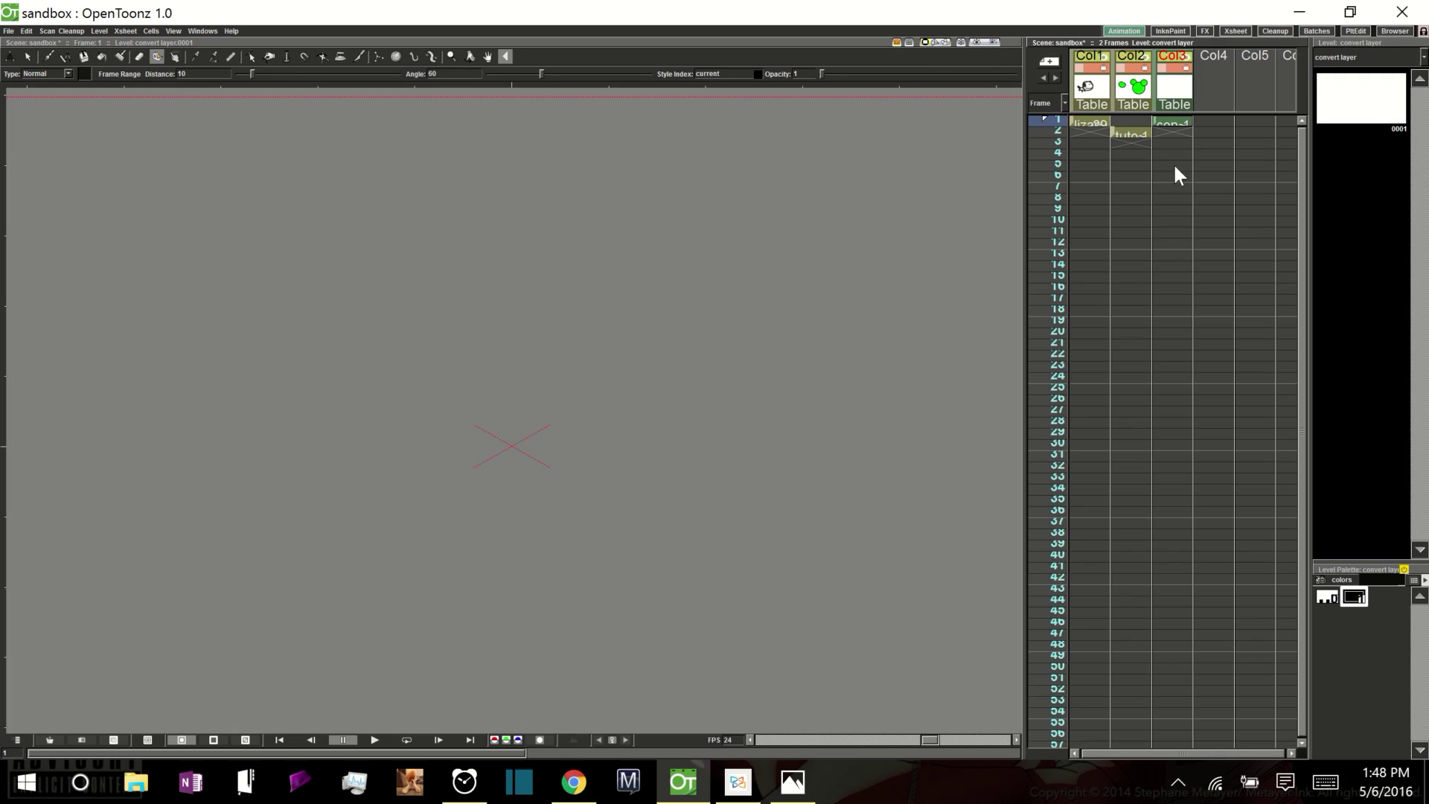
pyautogui.click(1180, 134)
pyautogui.moveTo(1181, 129); pyautogui.dragTo(1181, 181)
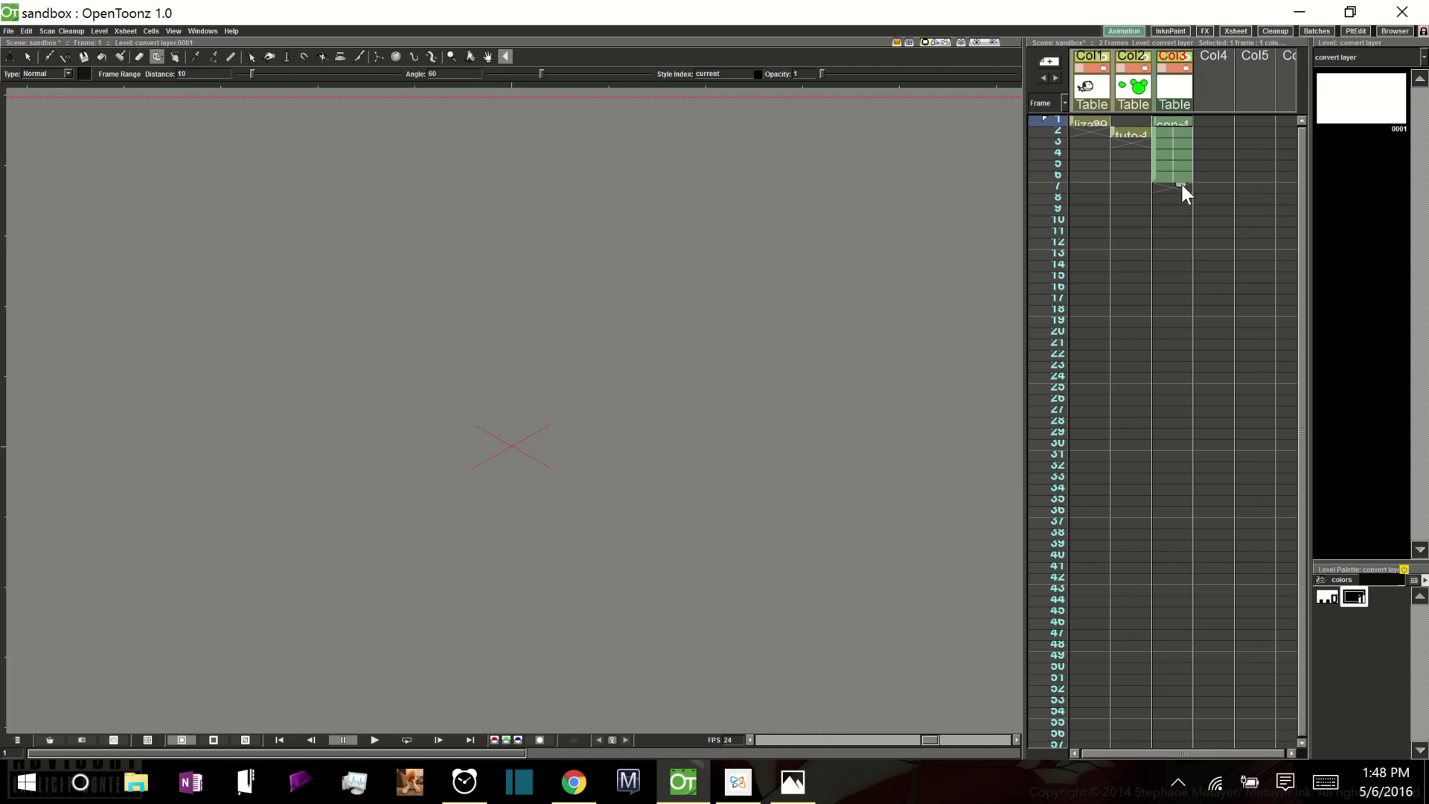
pyautogui.click(1093, 122)
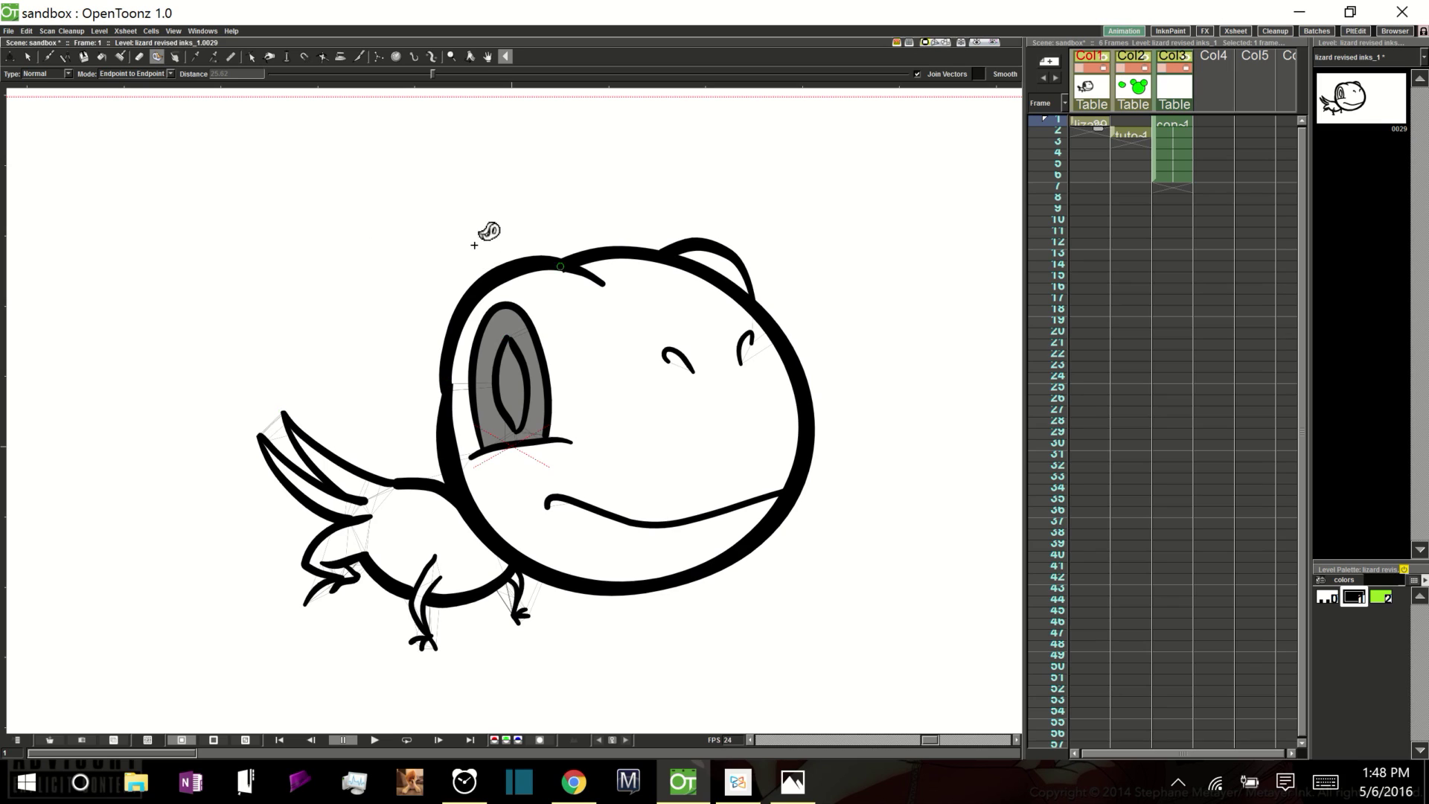
# Cut all the lizard strokes from the vector level and make the empty convert layer current
pyautogui.click(29, 59)
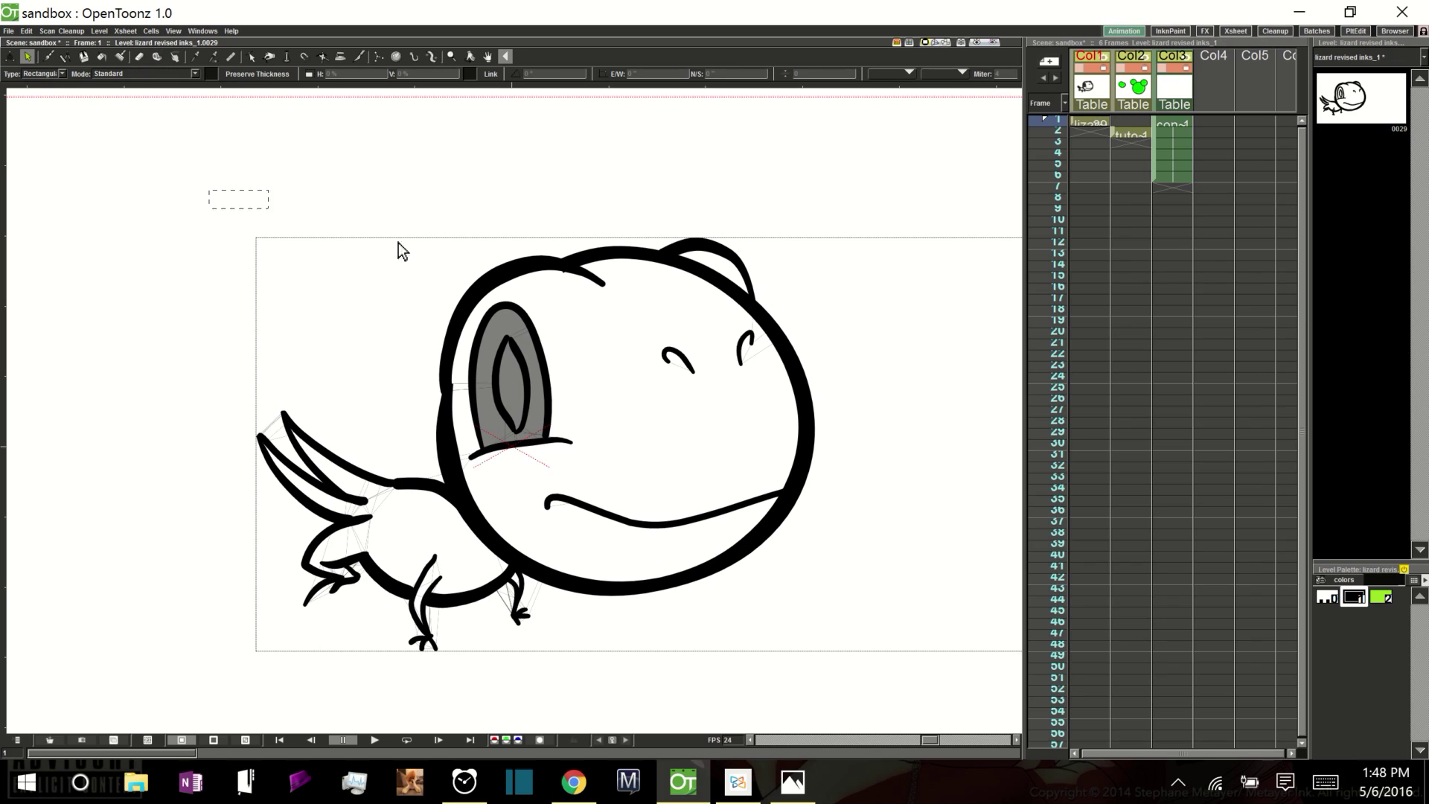
pyautogui.moveTo(469, 272)
pyautogui.mouseDown()
pyautogui.moveTo(807, 467)
pyautogui.moveTo(886, 696)
pyautogui.mouseUp()
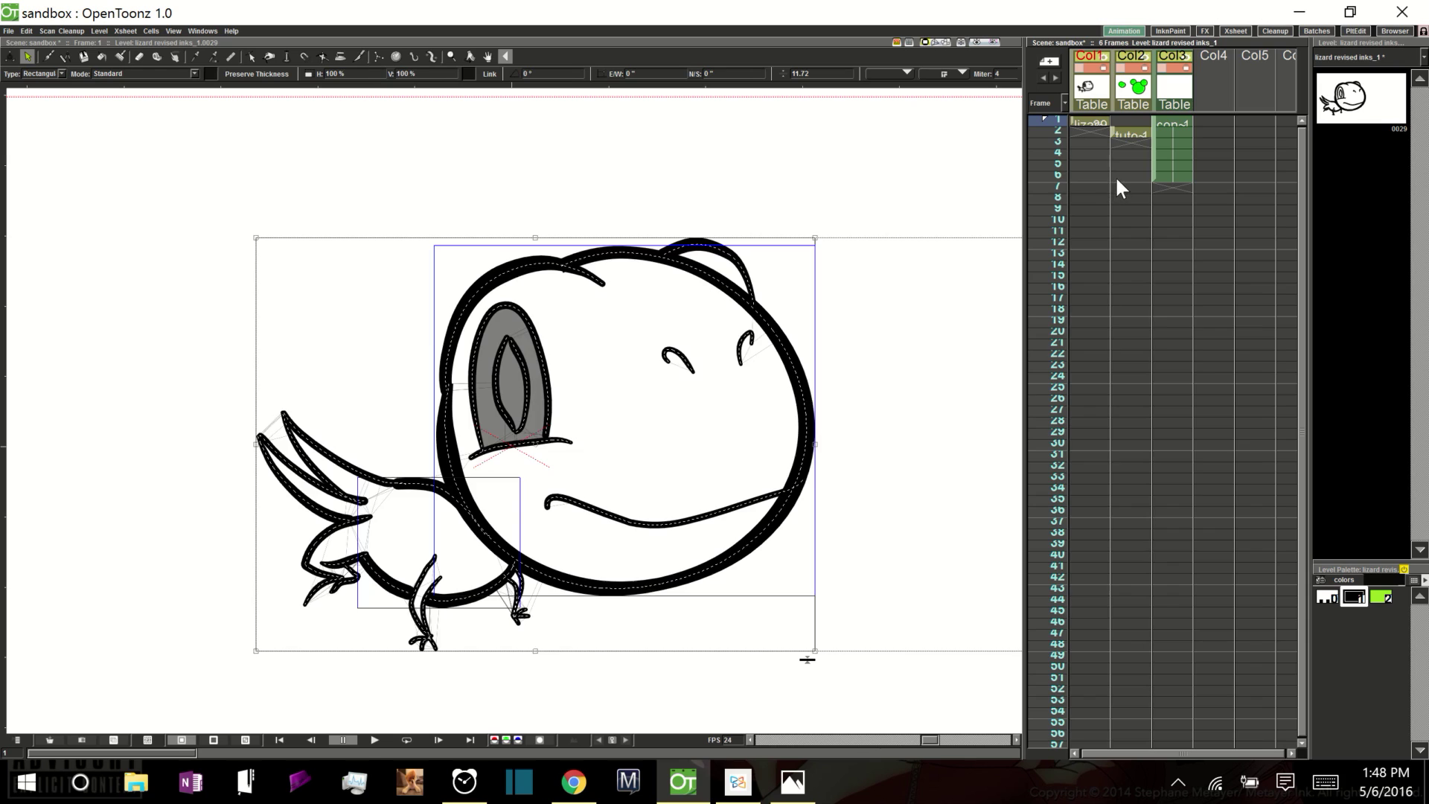
pyautogui.press('Delete')
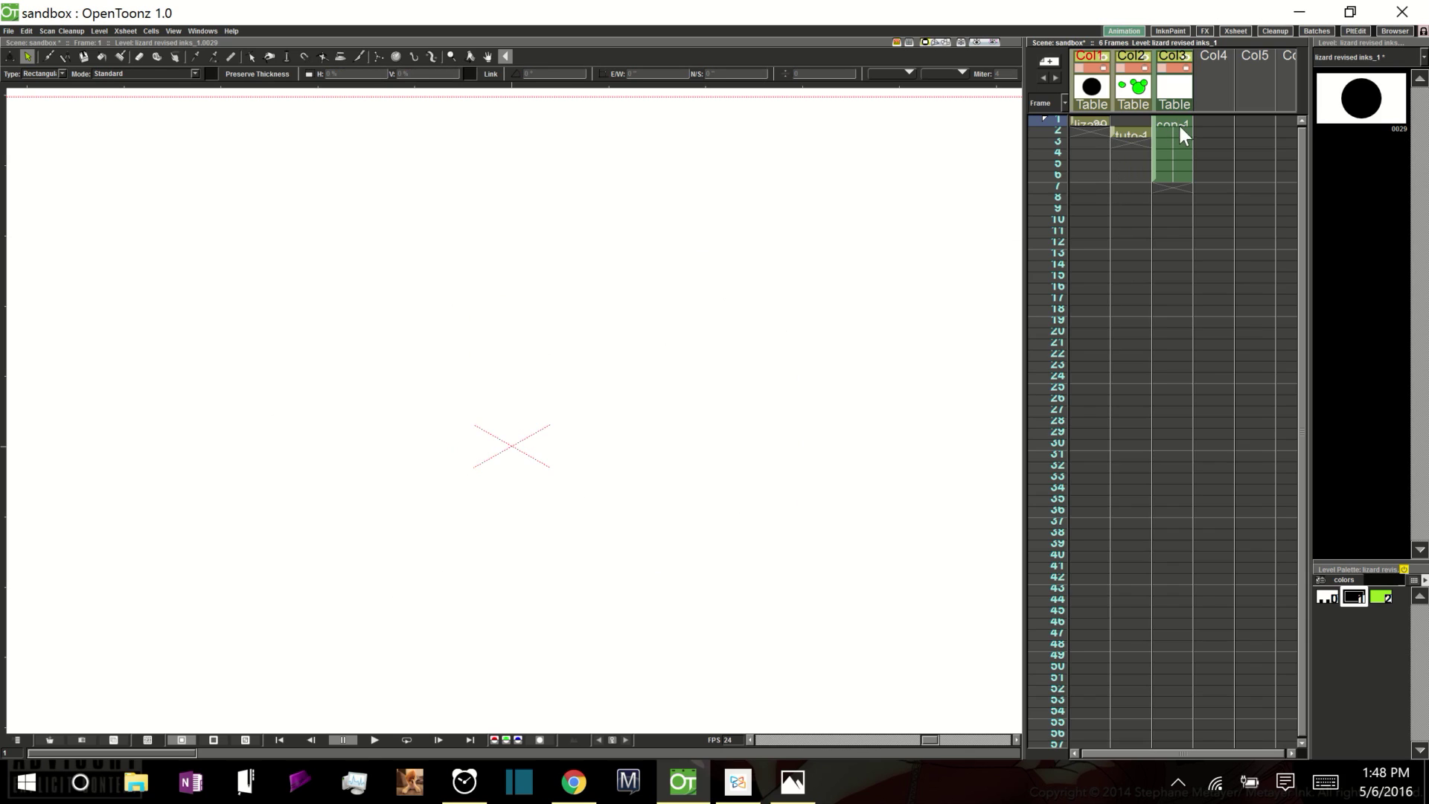
pyautogui.click(1174, 124)
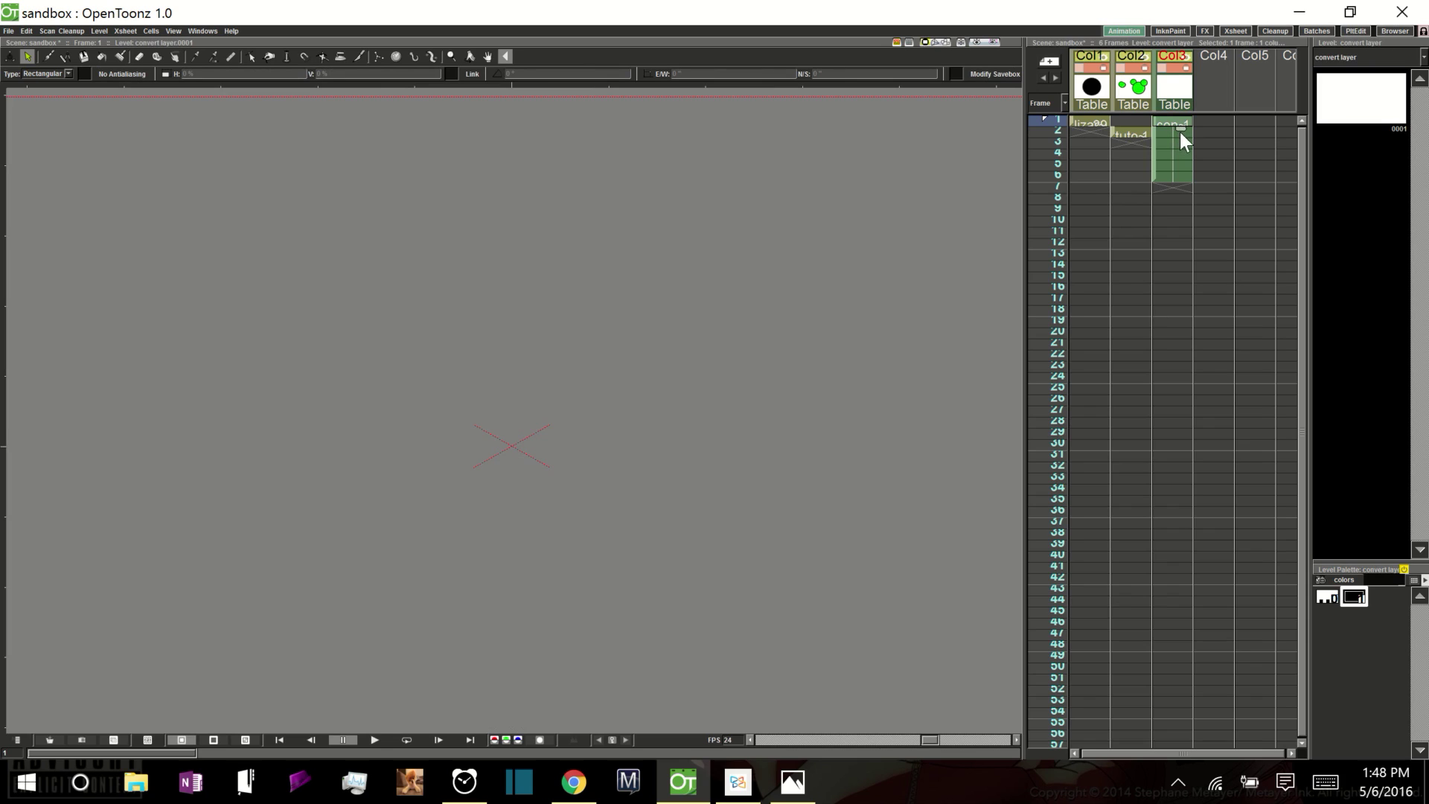
# Paste the lizard into the convert layer raster level and start box-selecting the pasted drawing
pyautogui.hotkey('ctrl', 'v')
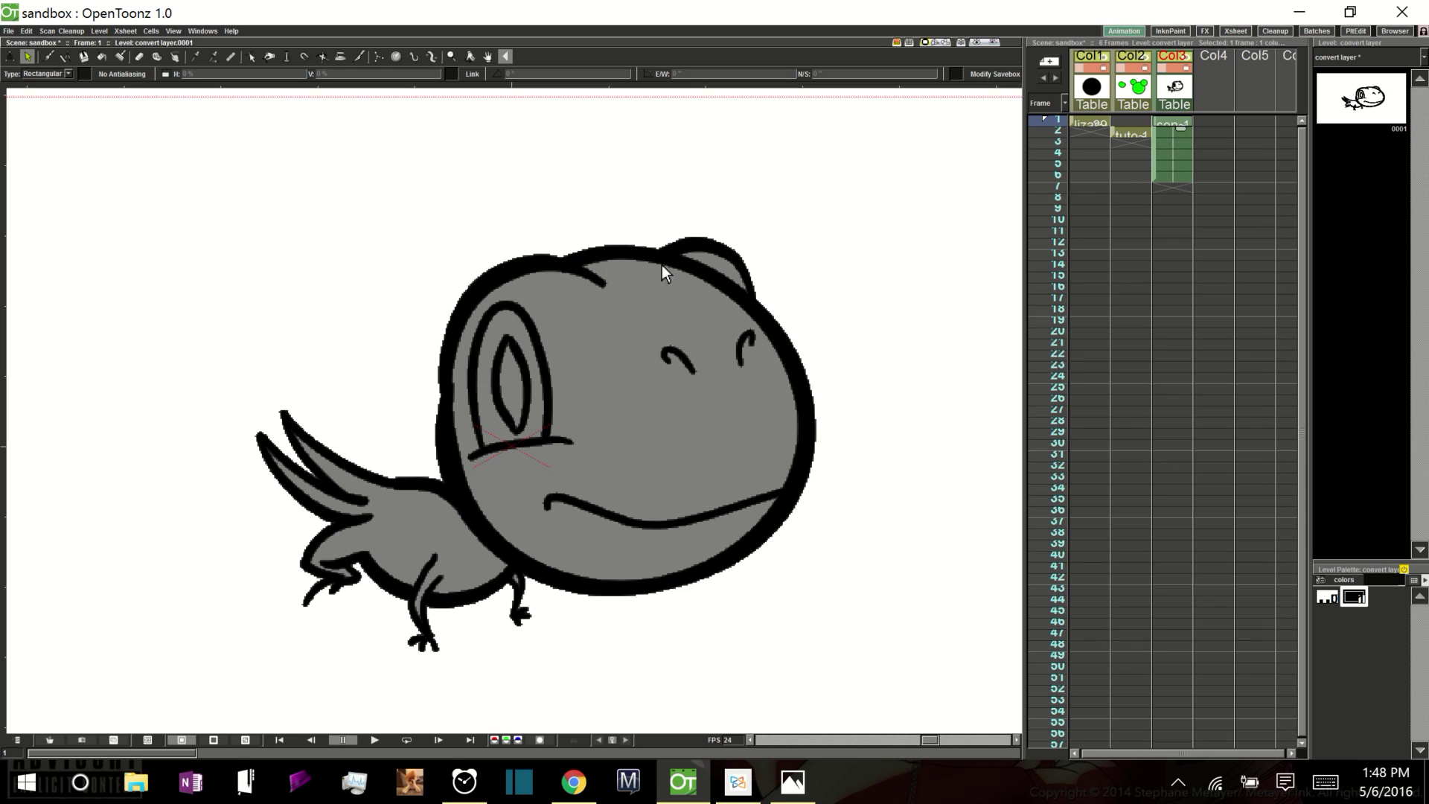
pyautogui.press('space')
pyautogui.moveTo(830, 469)
pyautogui.mouseDown()
pyautogui.moveTo(825, 428)
pyautogui.moveTo(864, 330)
pyautogui.moveTo(836, 456)
pyautogui.moveTo(729, 417)
pyautogui.moveTo(757, 504)
pyautogui.mouseUp()
pyautogui.hotkey('shift', 'space')
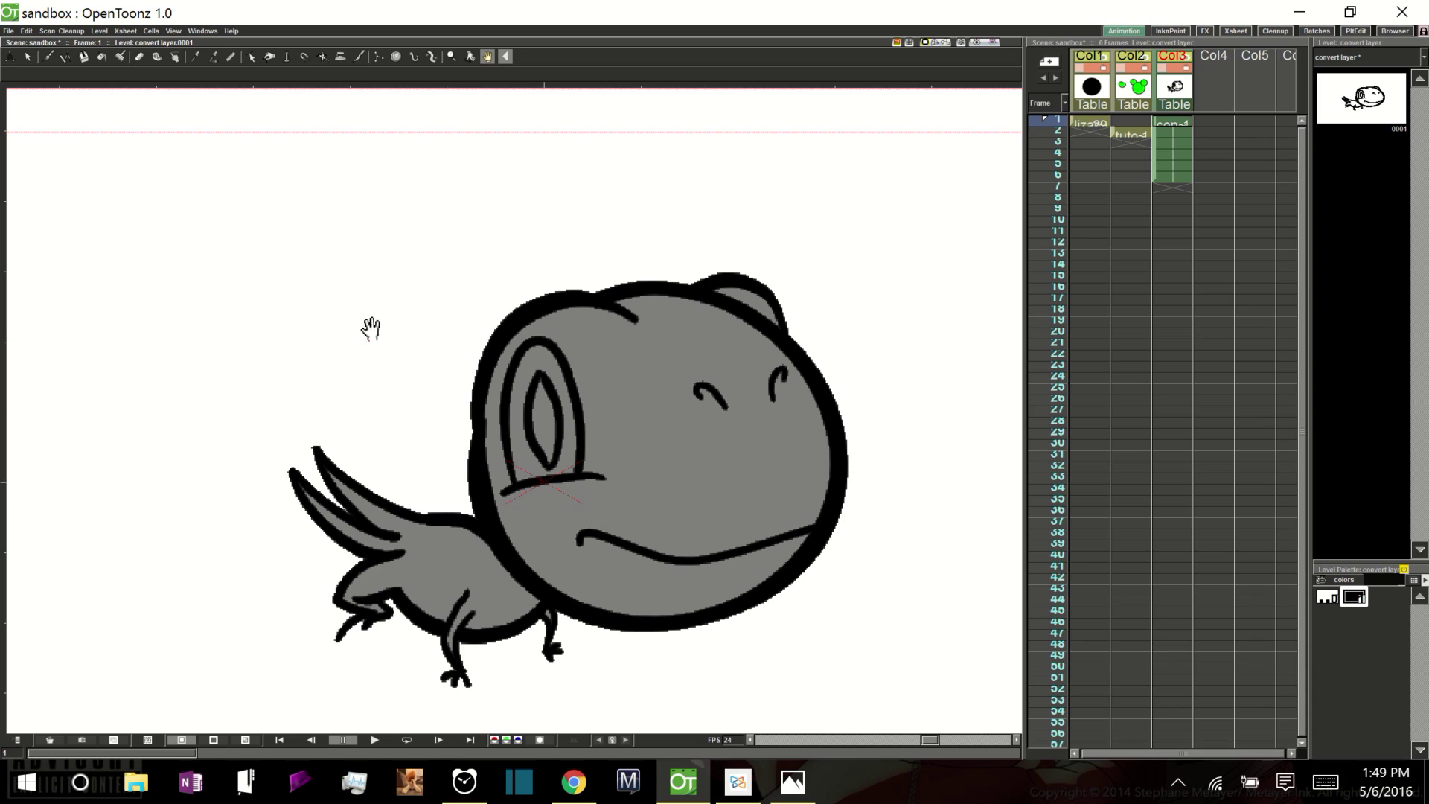
pyautogui.click(27, 56)
pyautogui.moveTo(144, 157); pyautogui.dragTo(357, 230)
# Delete the pasted lizard from the convert layer and return to lizard revised inks_1
pyautogui.moveTo(517, 283); pyautogui.dragTo(897, 709)
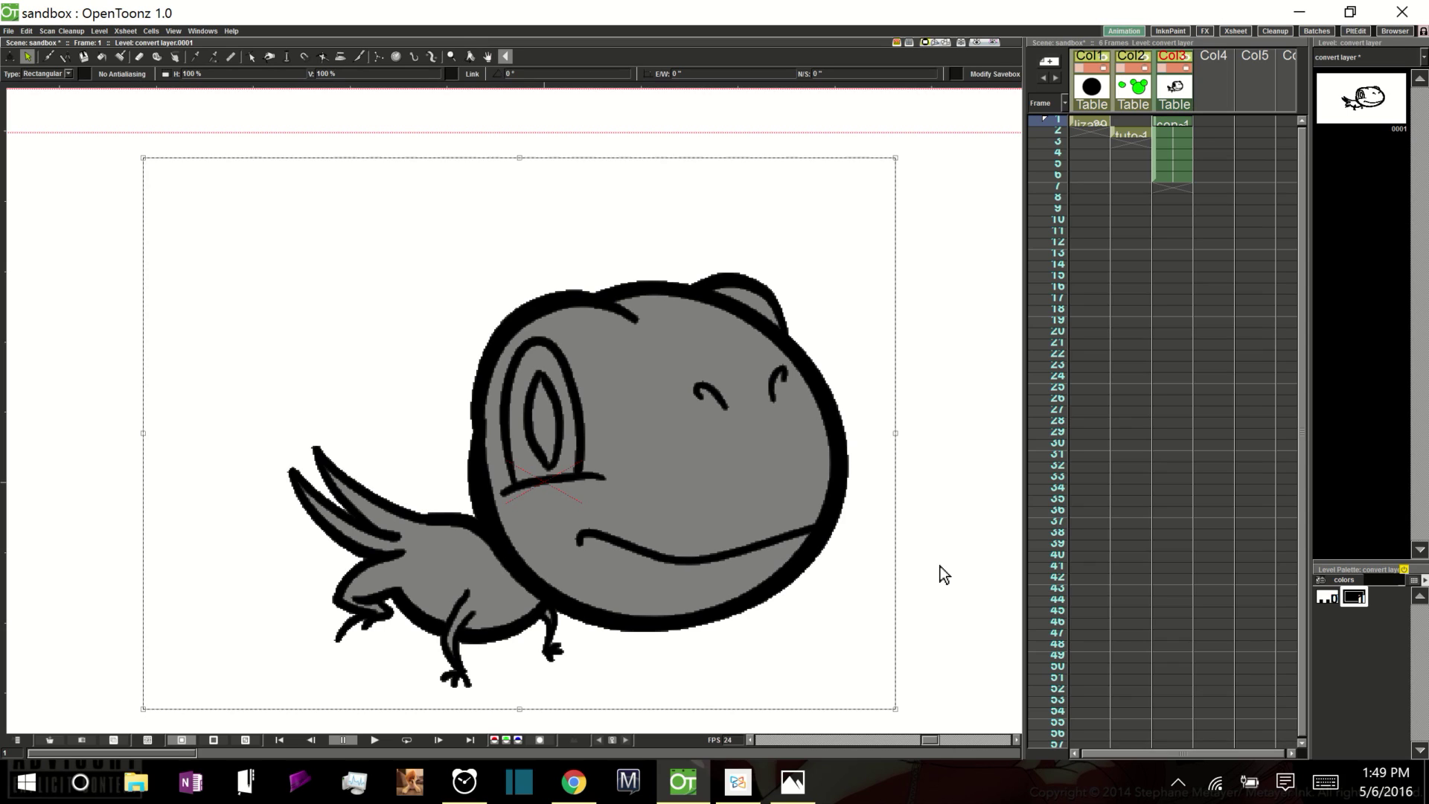
pyautogui.press('Delete')
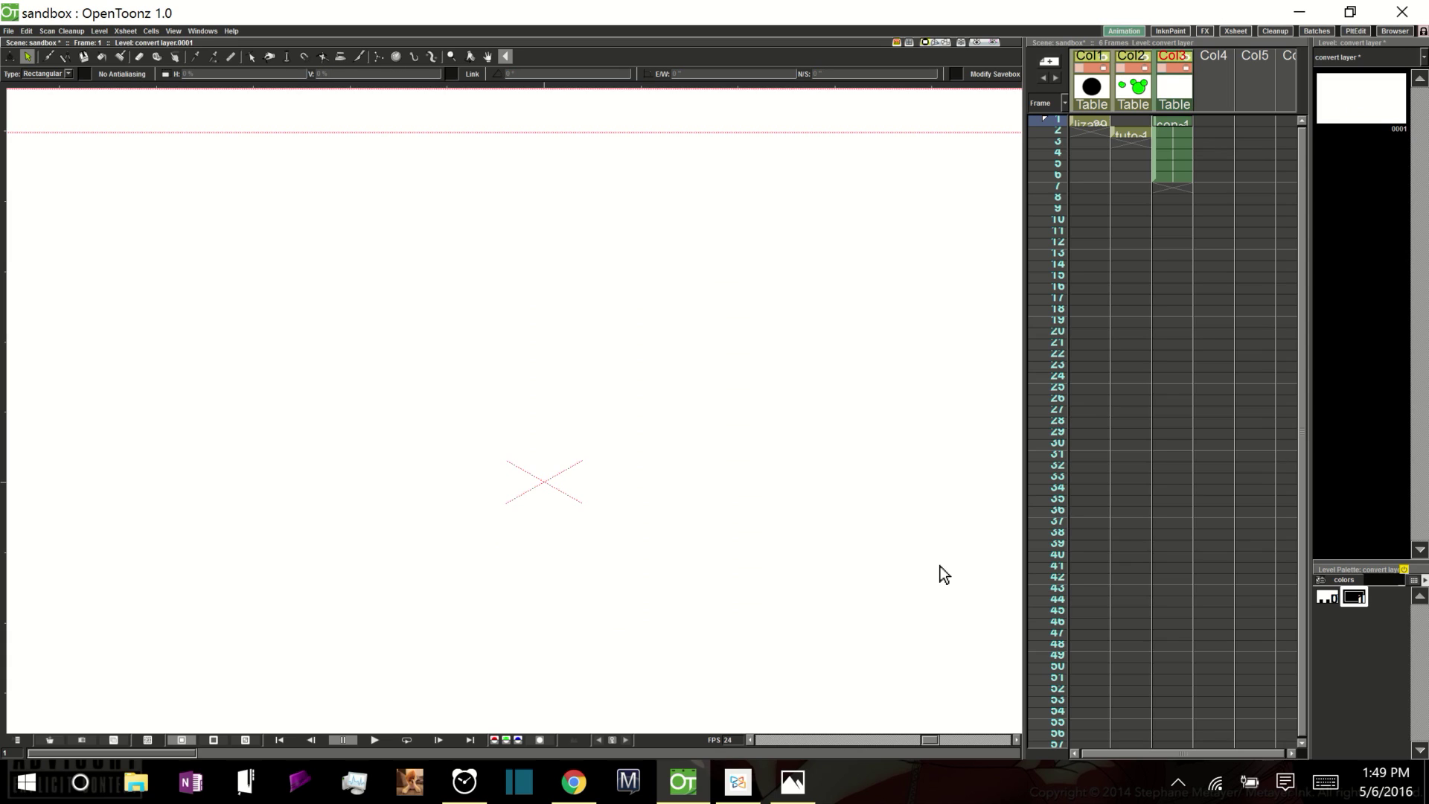
pyautogui.click(1090, 124)
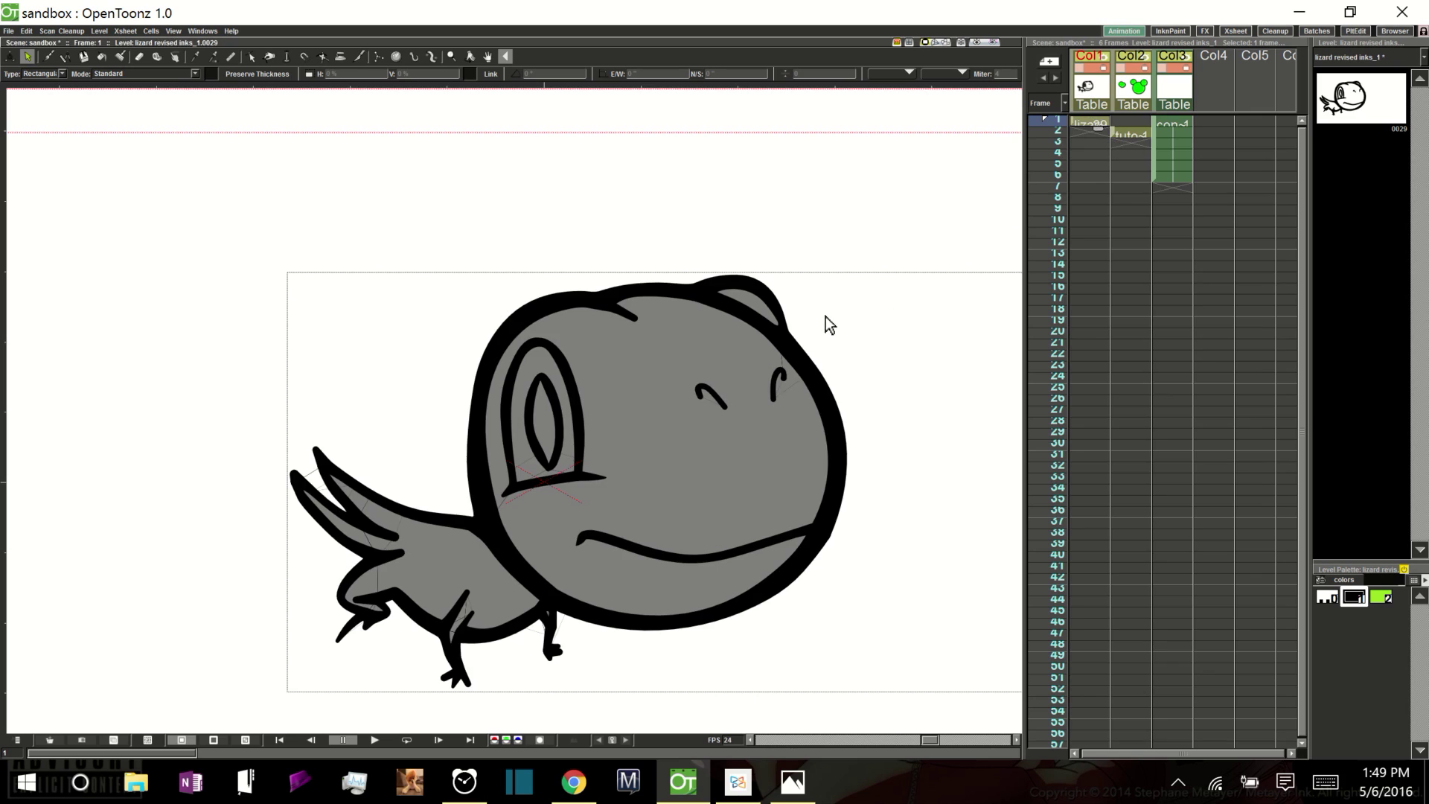
# Zoom in closely on the thick black outlines, then recentre the whole lizard in view
pyautogui.press('space')
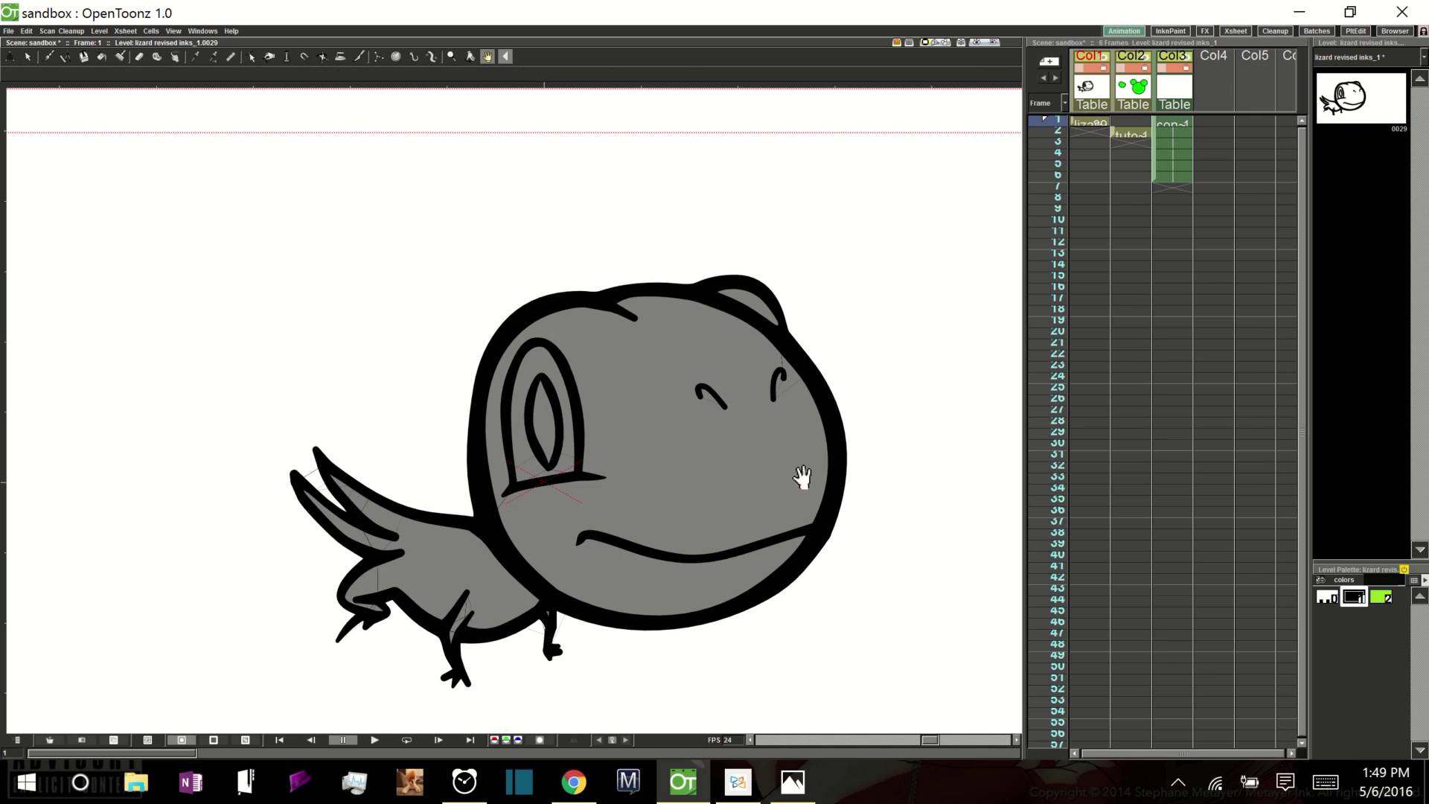
pyautogui.moveTo(802, 475); pyautogui.dragTo(768, 399)
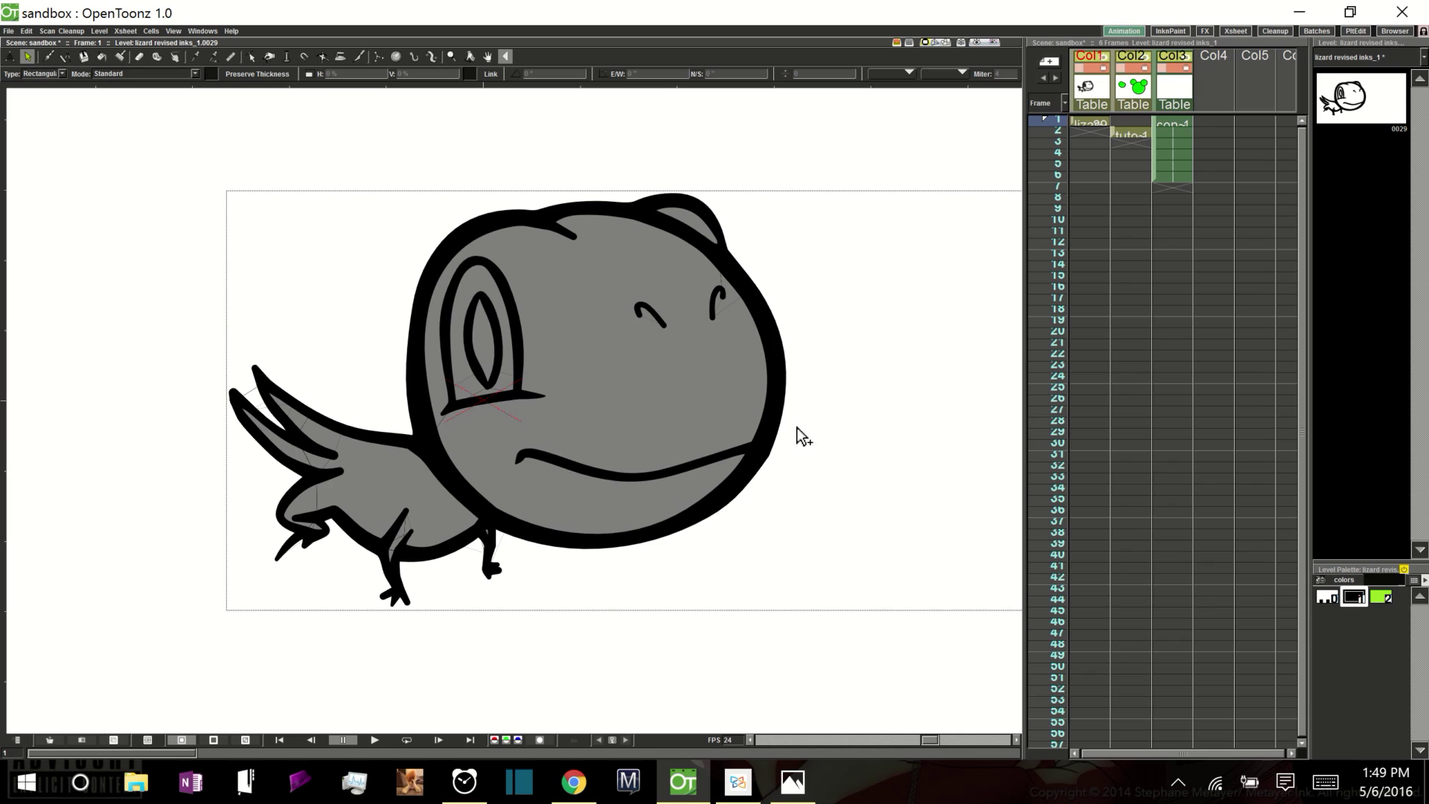
pyautogui.hotkey('shift', 'space')
pyautogui.moveTo(808, 455)
pyautogui.mouseDown()
pyautogui.moveTo(849, 370)
pyautogui.moveTo(841, 415)
pyautogui.moveTo(871, 358)
pyautogui.moveTo(746, 364)
pyautogui.moveTo(756, 549)
pyautogui.mouseUp()
pyautogui.press('space')
pyautogui.moveTo(716, 444)
pyautogui.mouseDown()
pyautogui.moveTo(727, 392)
pyautogui.moveTo(695, 462)
pyautogui.moveTo(737, 511)
pyautogui.moveTo(748, 466)
pyautogui.moveTo(715, 628)
pyautogui.mouseUp()
pyautogui.scroll(-5, 801, 453)
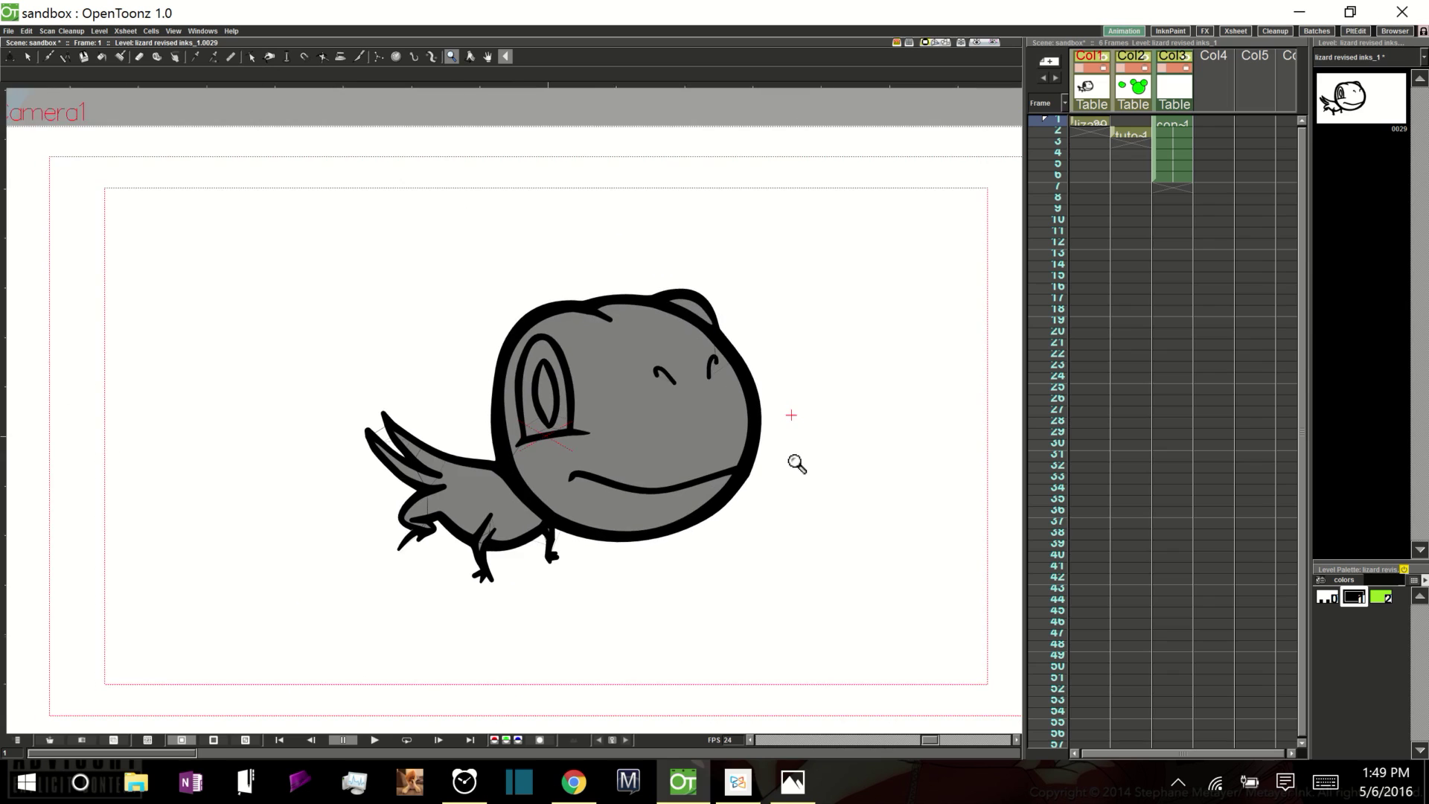
pyautogui.scroll(2, 797, 465)
pyautogui.press('space')
pyautogui.moveTo(682, 606); pyautogui.dragTo(871, 489)
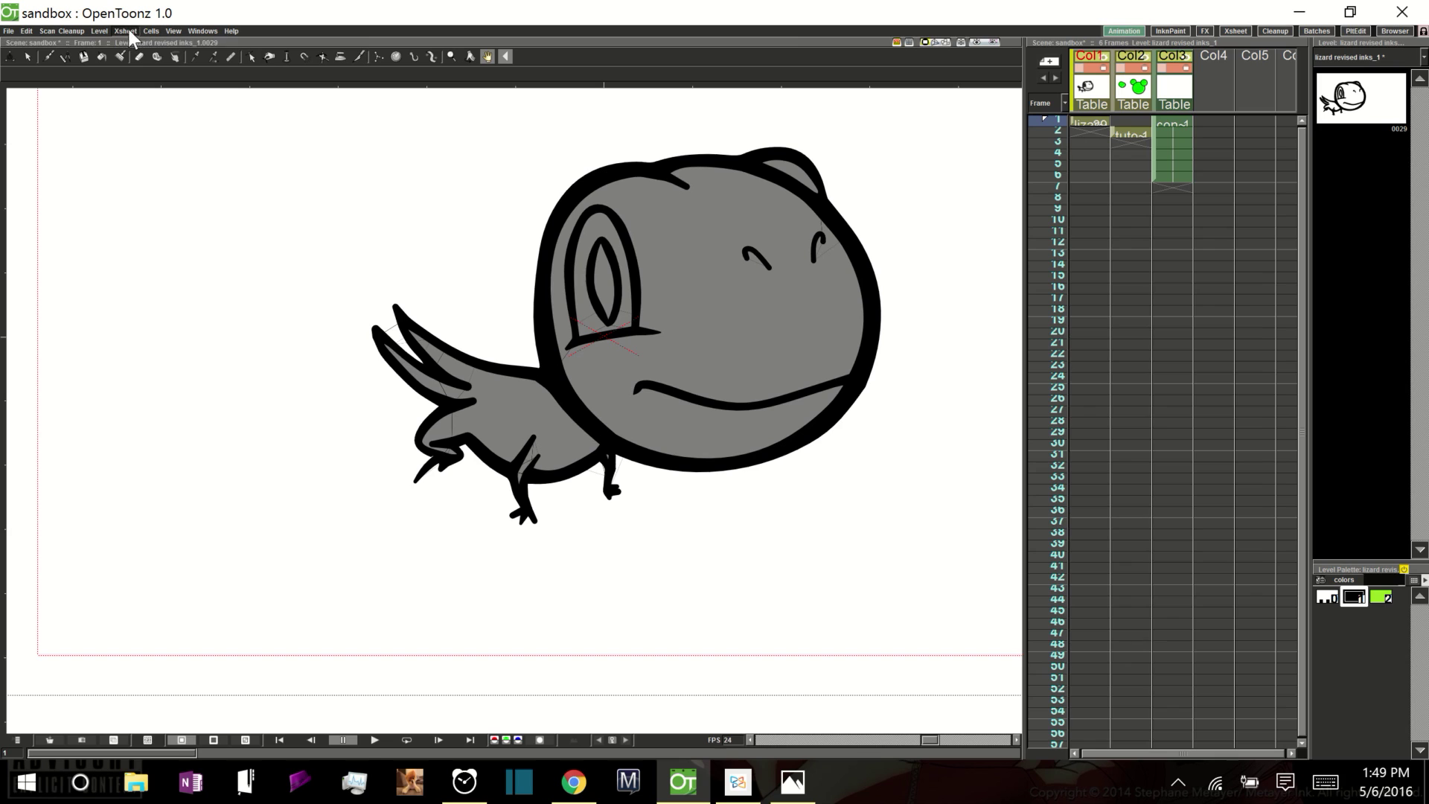
# In the InknPaint room, turn off Fill Check and pick green color_2 with the Fill tool
pyautogui.click(1170, 31)
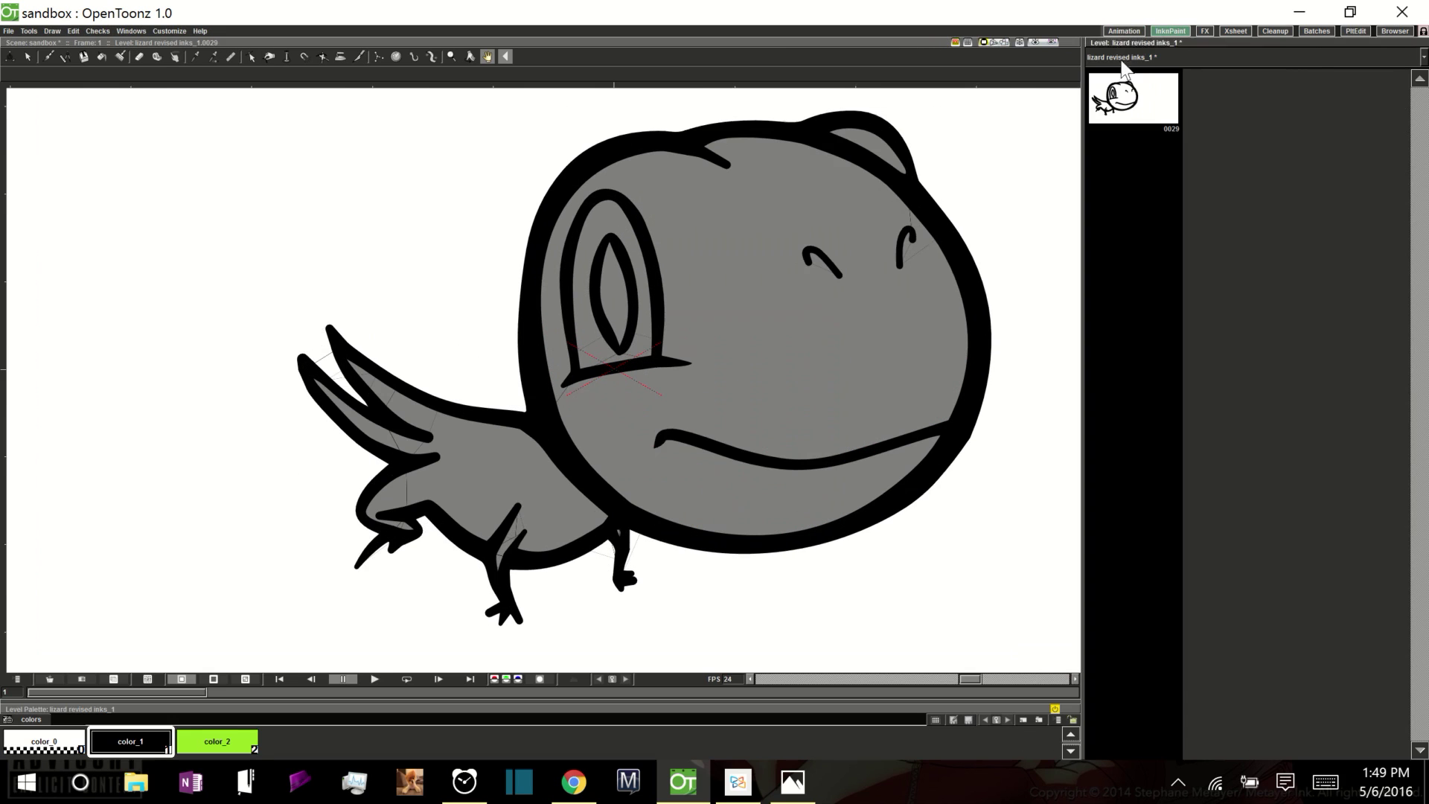
pyautogui.click(99, 30)
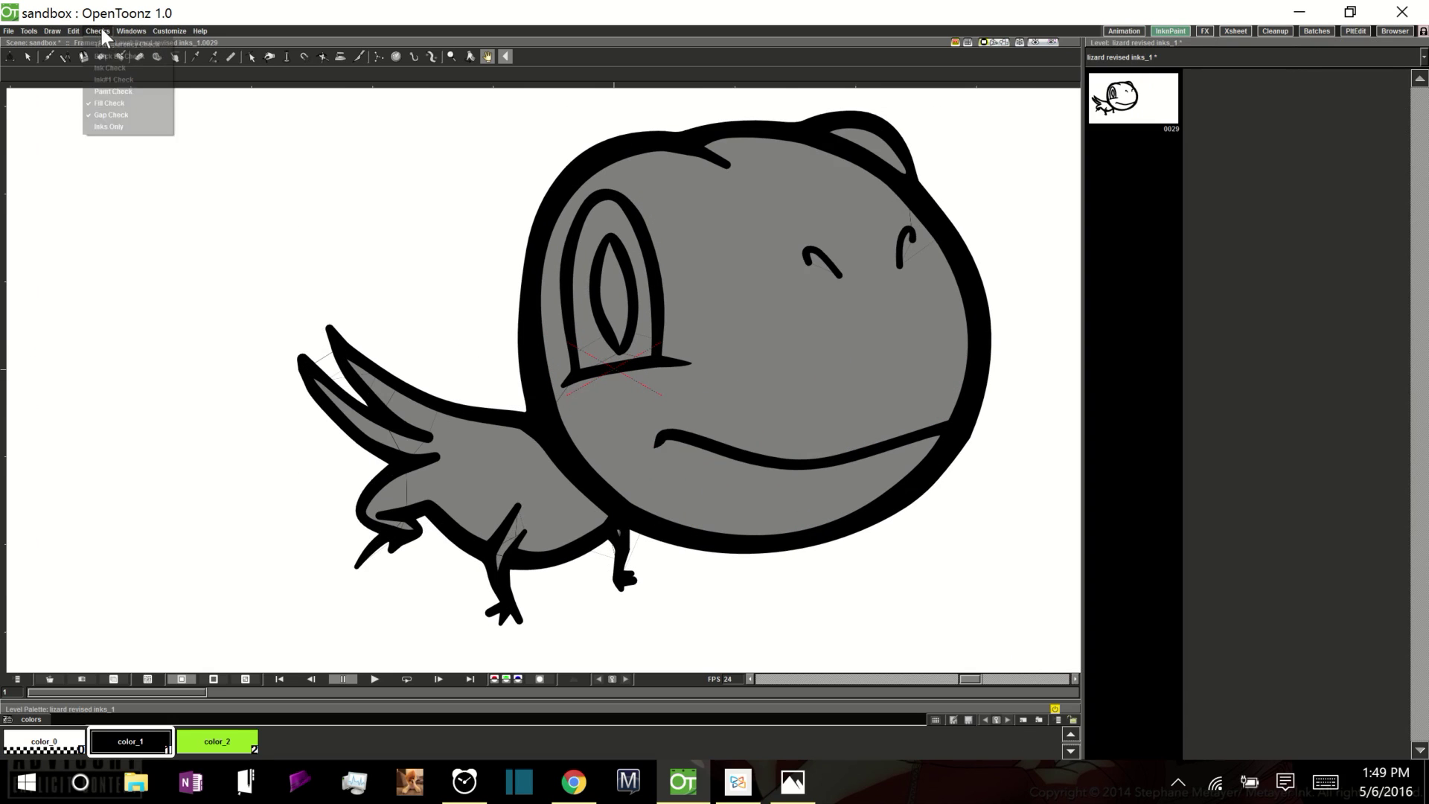
pyautogui.click(123, 105)
pyautogui.click(249, 741)
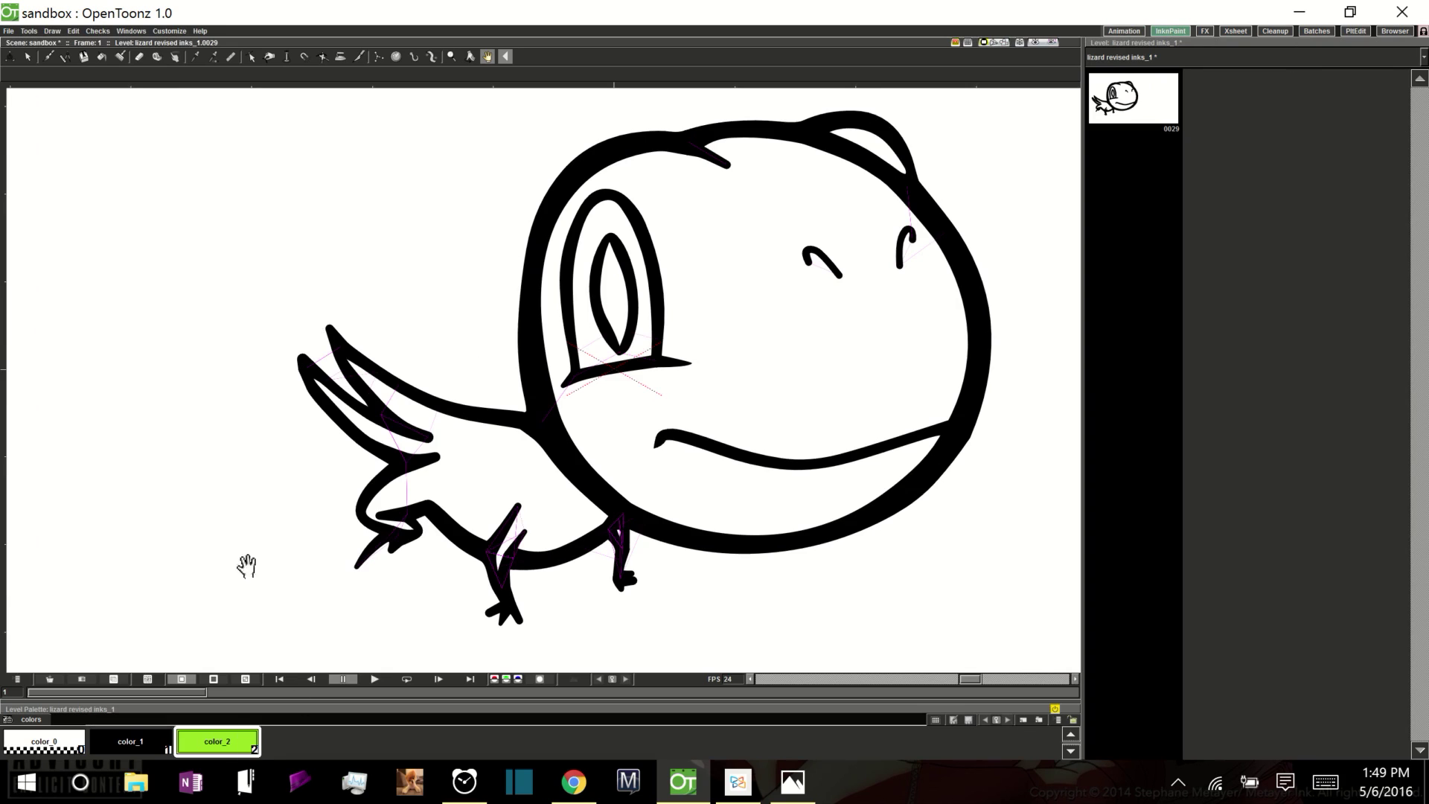
pyautogui.click(102, 57)
# Fill the lizard's head, body and crest with green
pyautogui.click(681, 298)
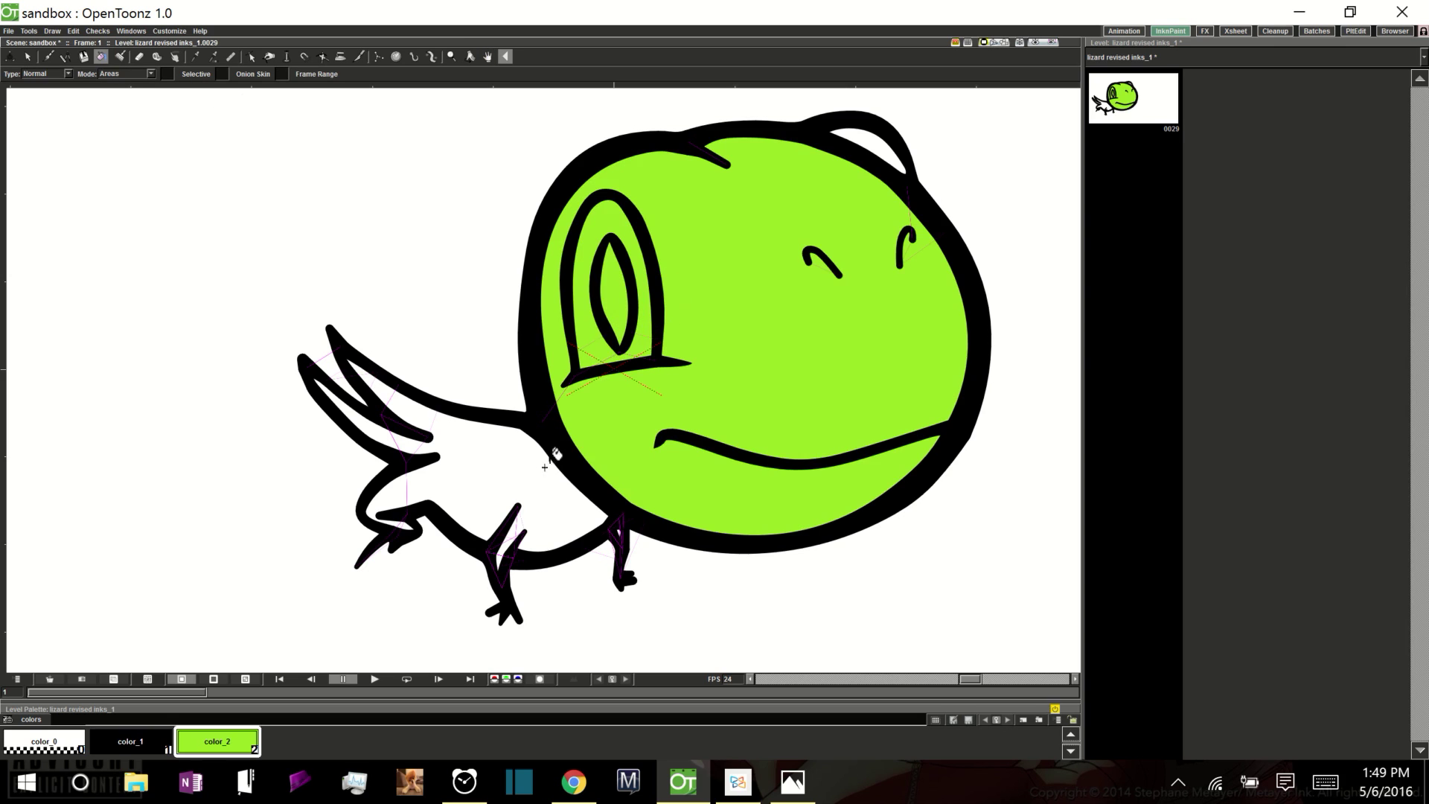
pyautogui.click(485, 488)
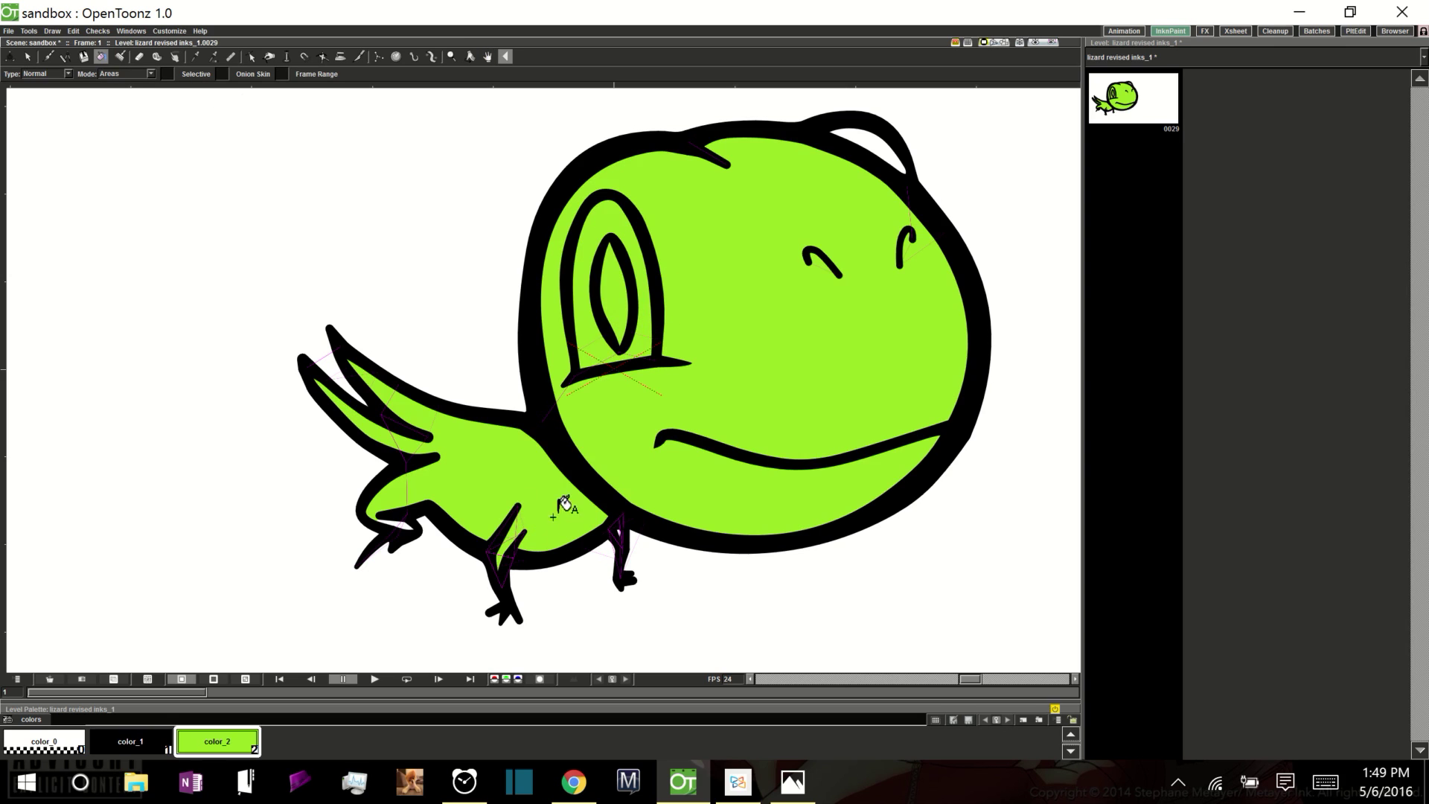
pyautogui.click(882, 142)
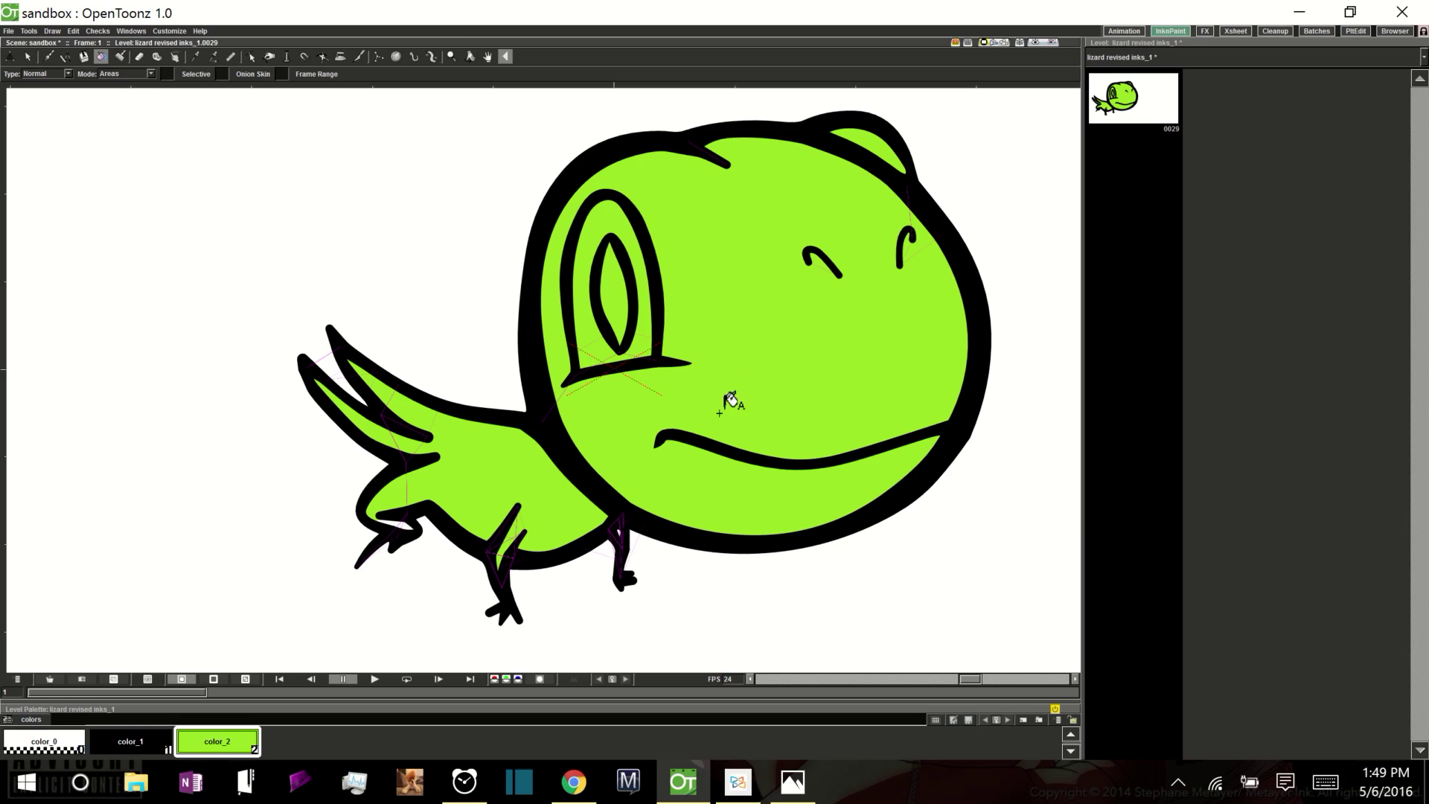
# Zoom in on the neck and pan to the feet to check the fills, then show the whole lizard
pyautogui.hotkey('shift', 'space')
pyautogui.click(535, 457)
pyautogui.moveTo(555, 425); pyautogui.dragTo(549, 319)
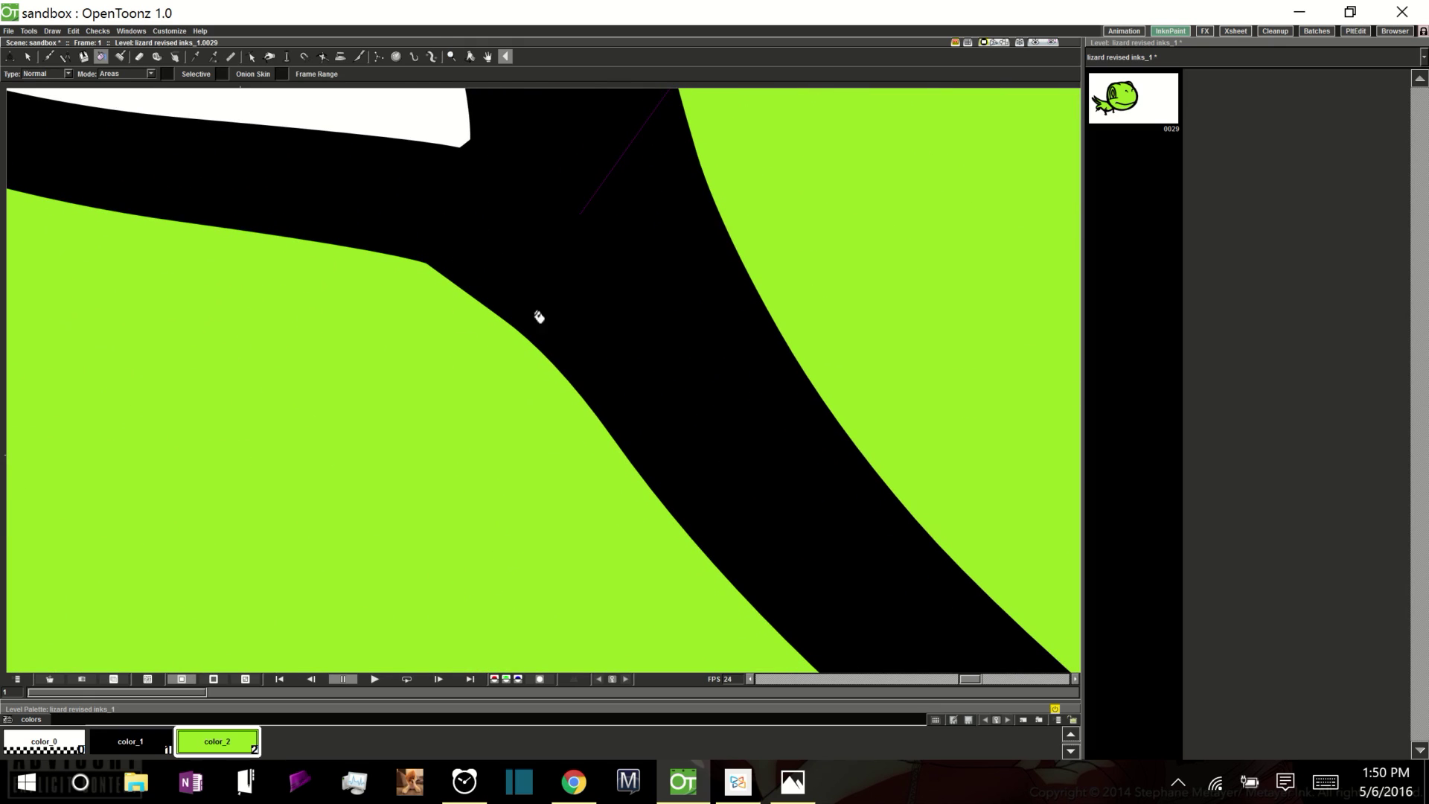
pyautogui.hotkey('shift', 'space')
pyautogui.moveTo(536, 424); pyautogui.dragTo(578, 535)
pyautogui.scroll(-6, 578, 534)
pyautogui.press('space')
pyautogui.moveTo(796, 553); pyautogui.dragTo(752, 437)
pyautogui.scroll(4, 636, 468)
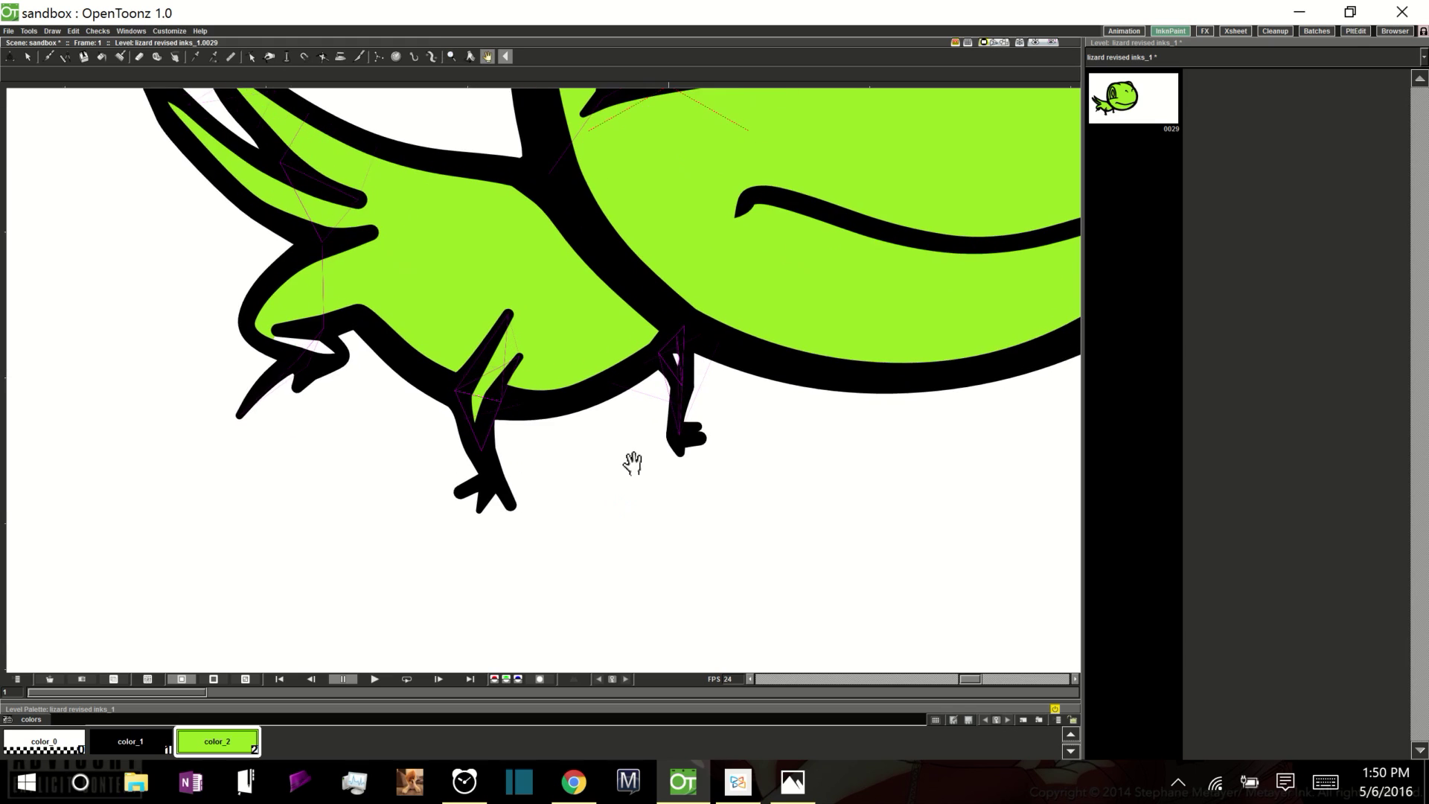
pyautogui.scroll(-3, 633, 463)
pyautogui.moveTo(730, 328); pyautogui.dragTo(578, 490)
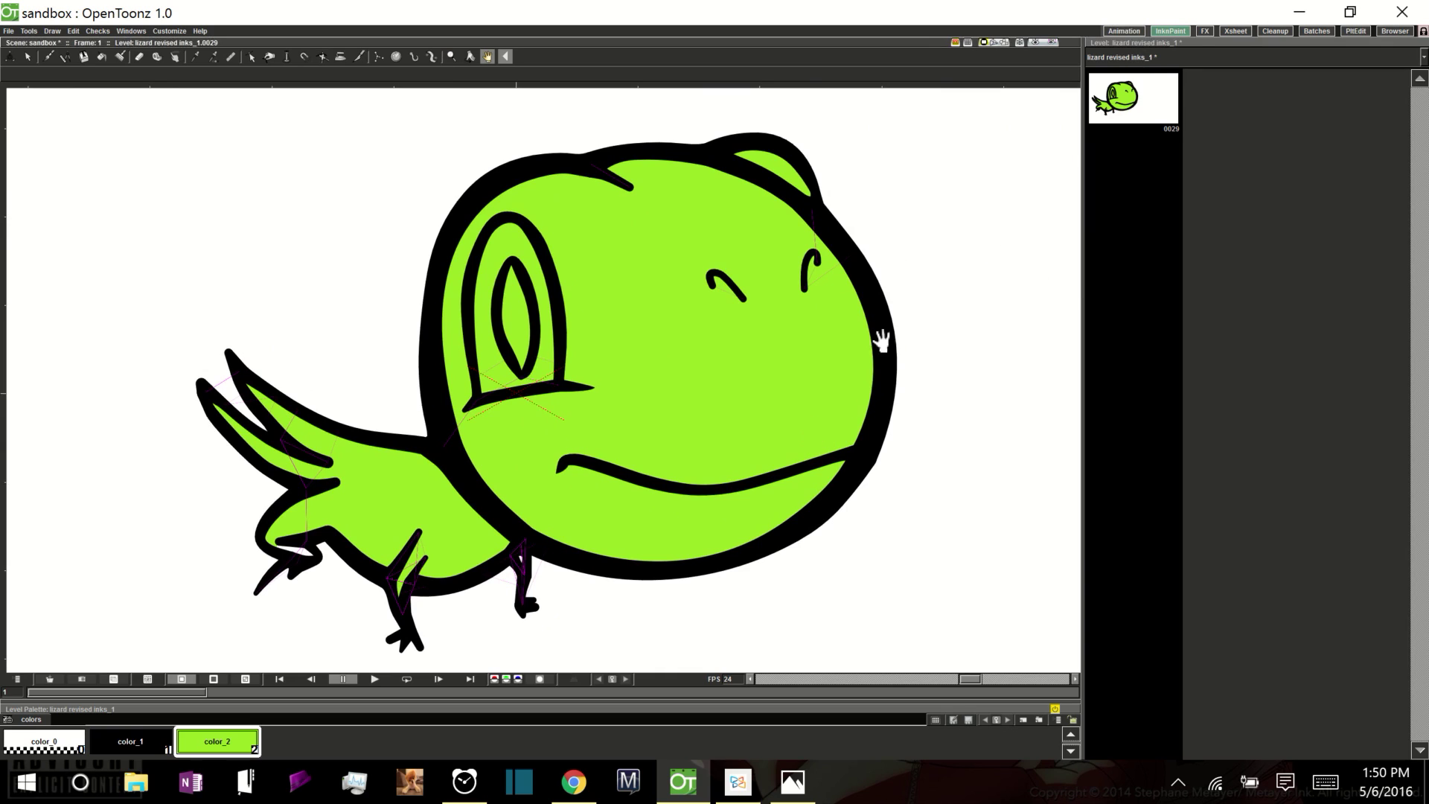
# Back in the Animation room, remove the green-filled cells from Col3 and select its empty frame 1
pyautogui.click(1126, 31)
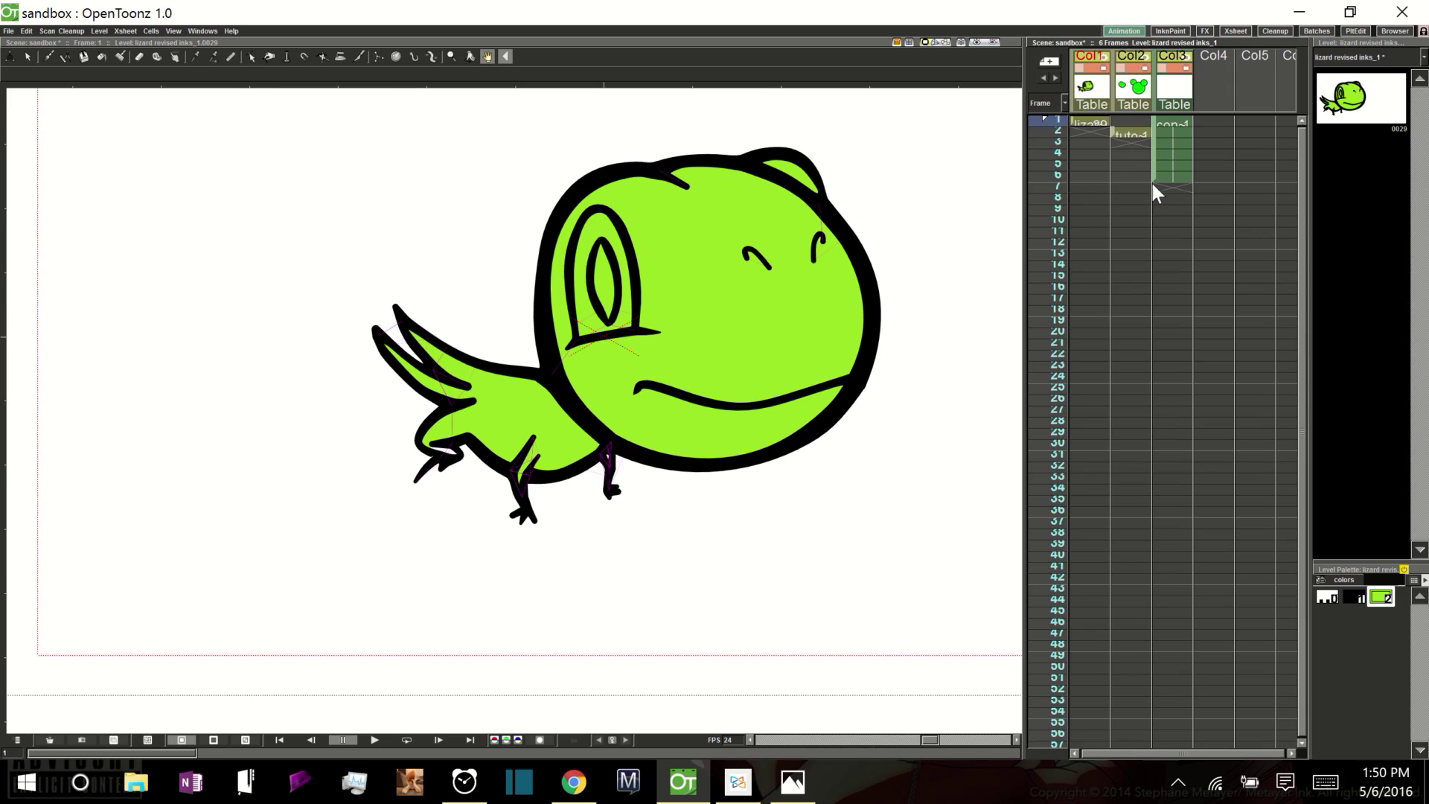
pyautogui.click(1097, 121)
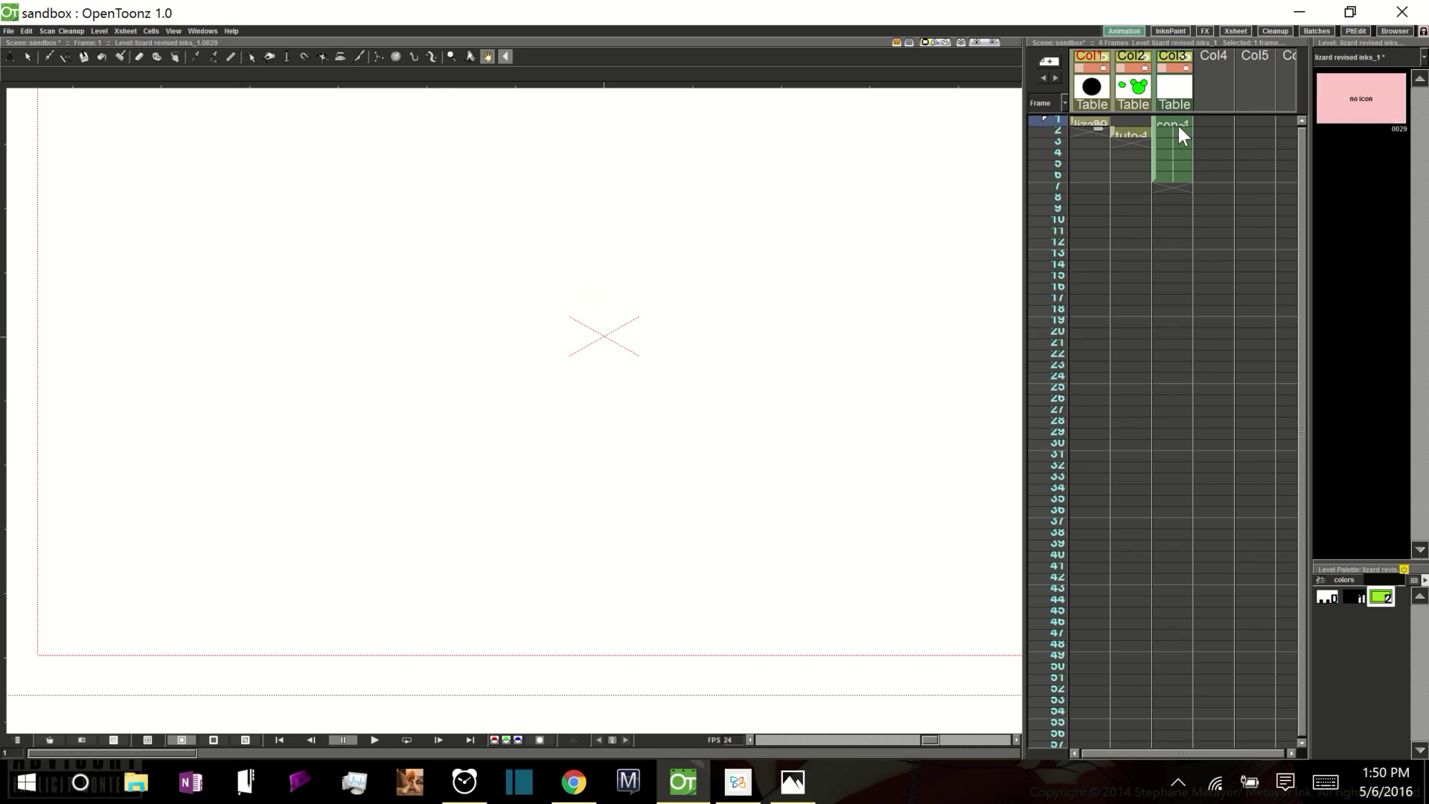
pyautogui.hotkey('ctrl', 'z')
pyautogui.hotkey('ctrl', 'z')
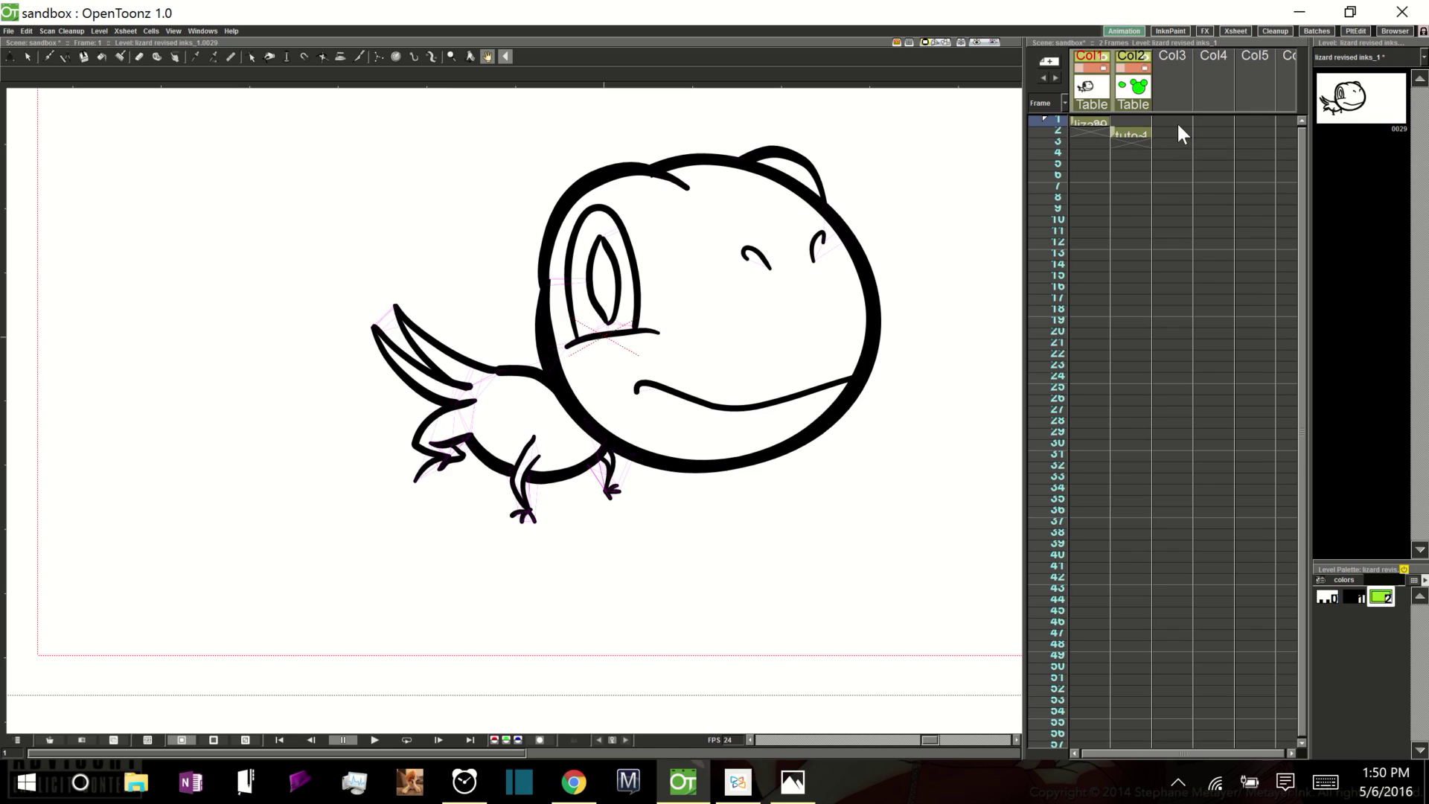
pyautogui.click(1170, 120)
# Create a new Toonz Raster Level in Col3 frame 1 with DPI set to 600
pyautogui.rightClick(1172, 117)
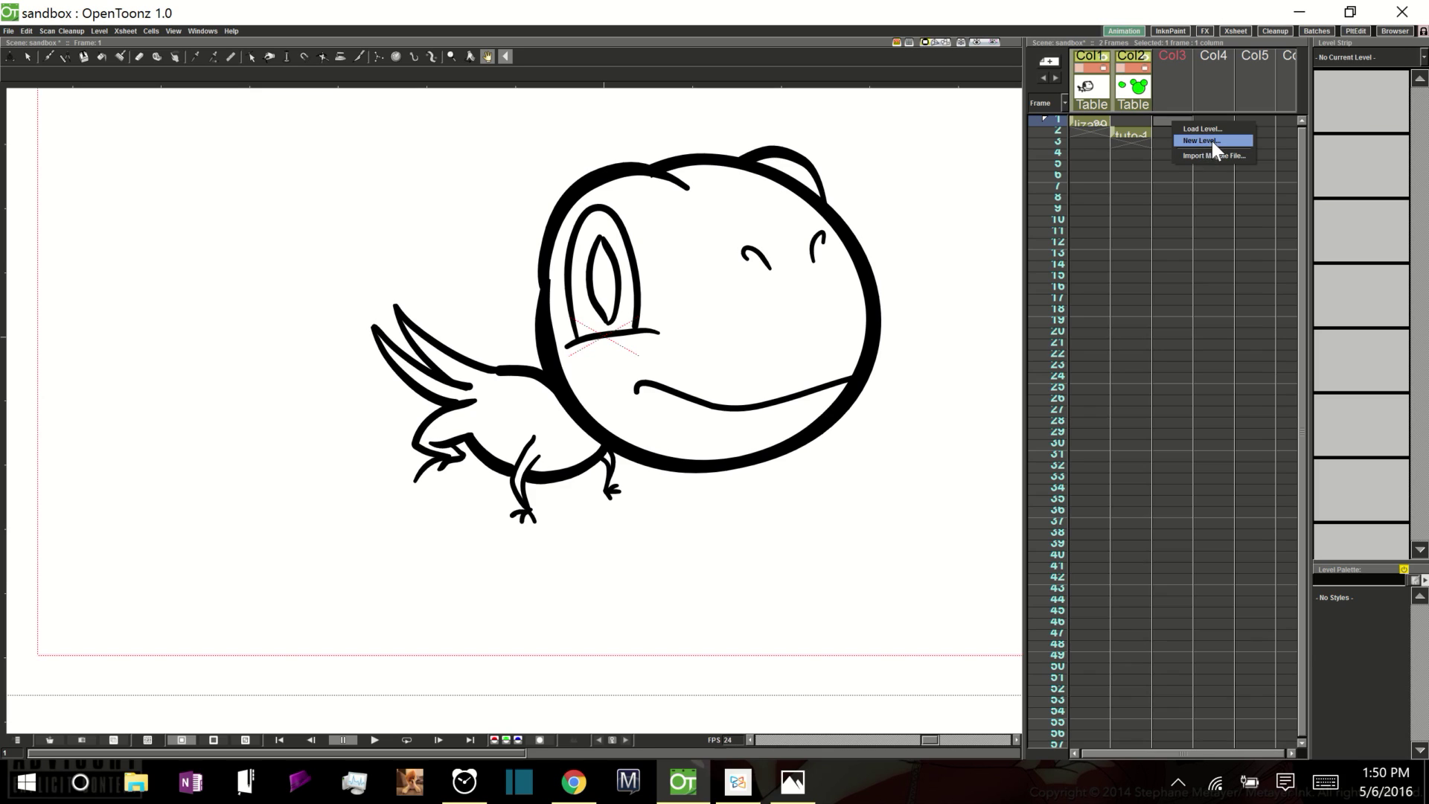
pyautogui.click(1214, 141)
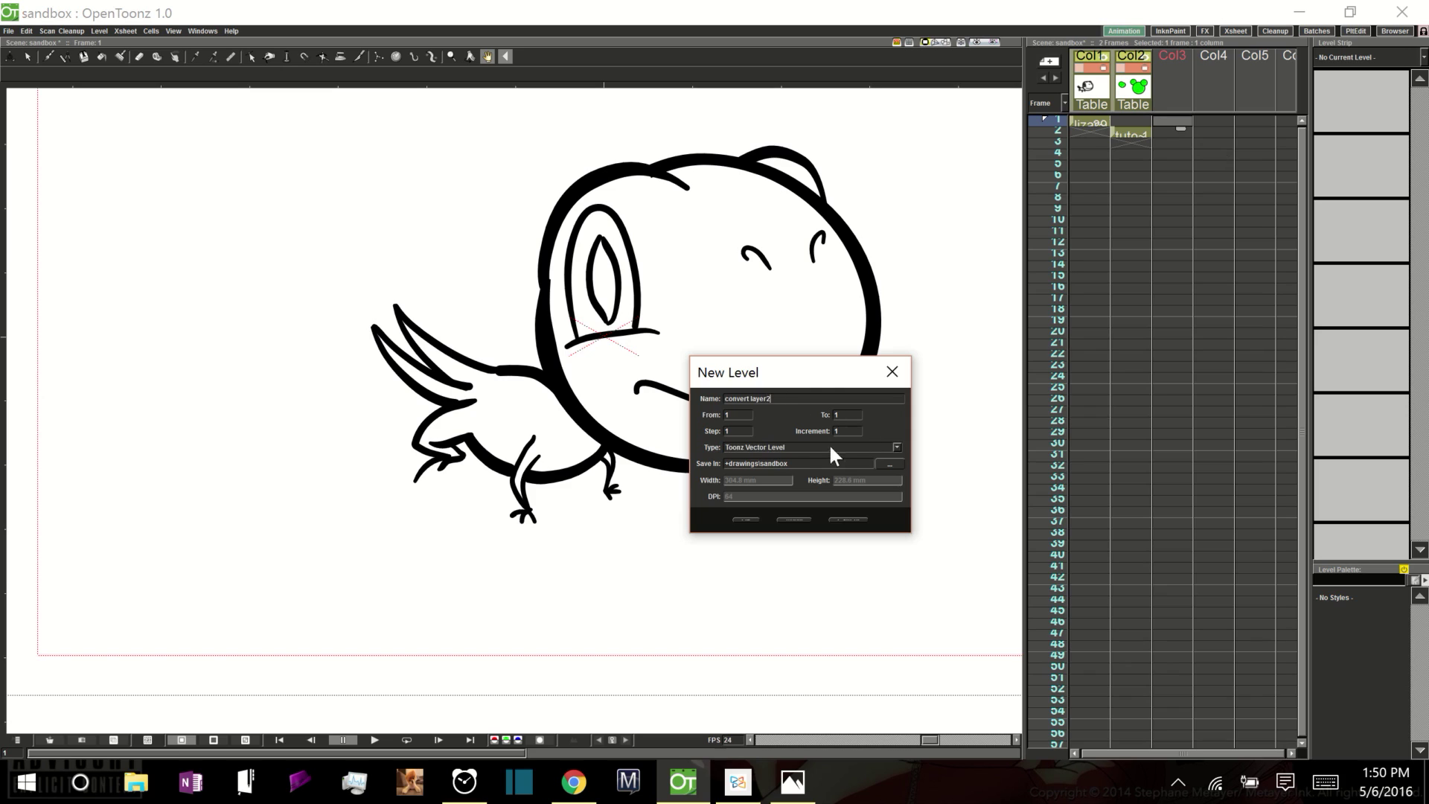
pyautogui.click(900, 449)
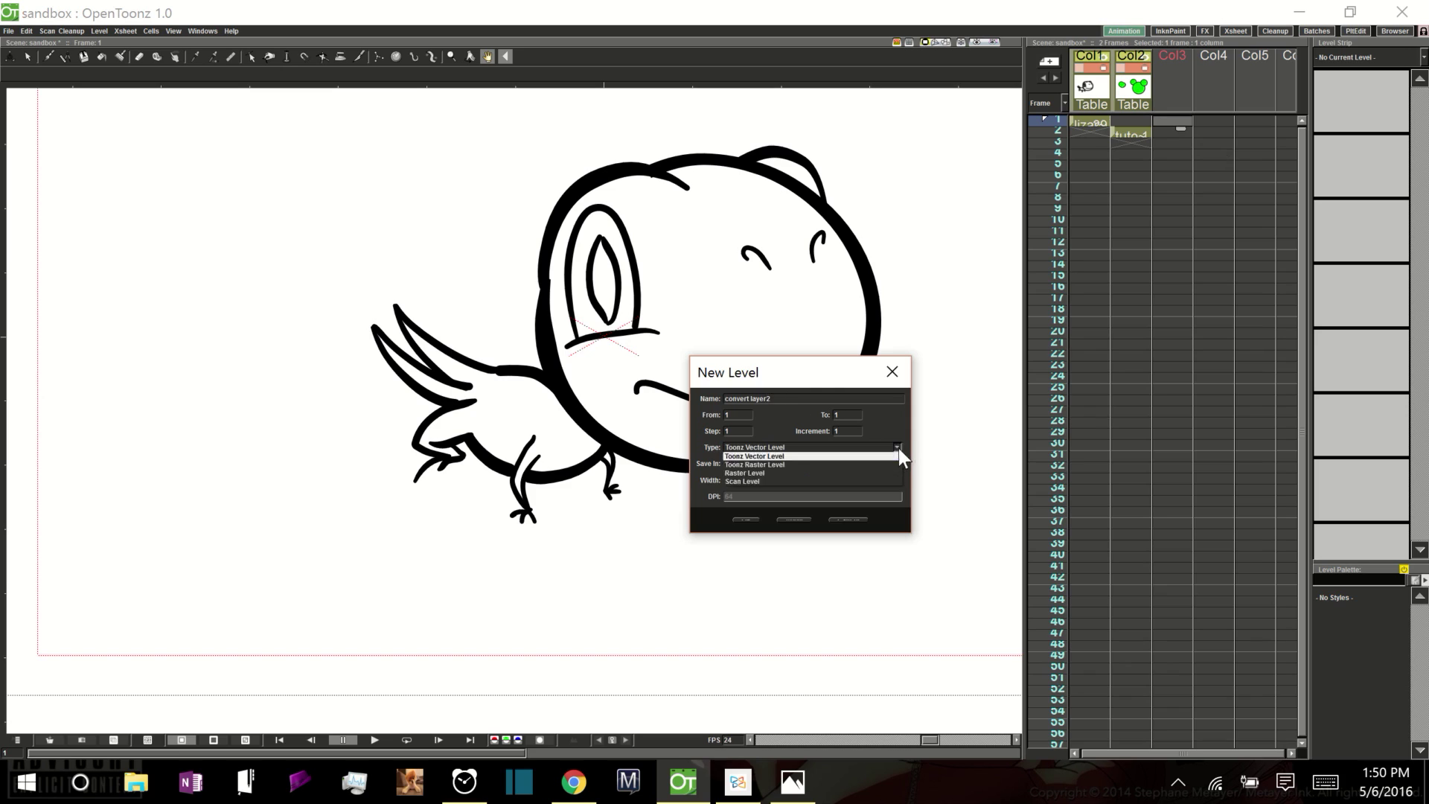
pyautogui.click(807, 464)
pyautogui.doubleClick(730, 495)
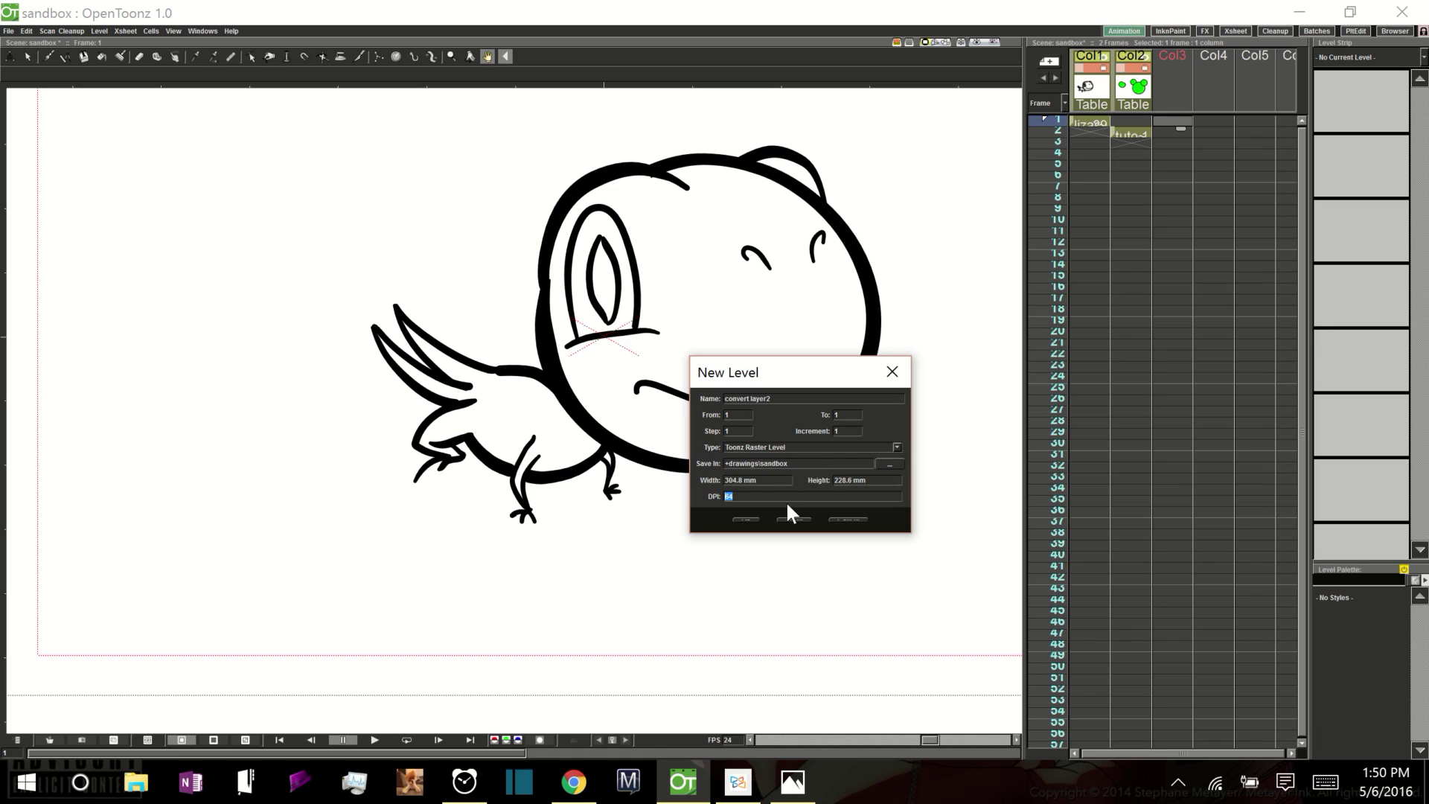
pyautogui.write('600')
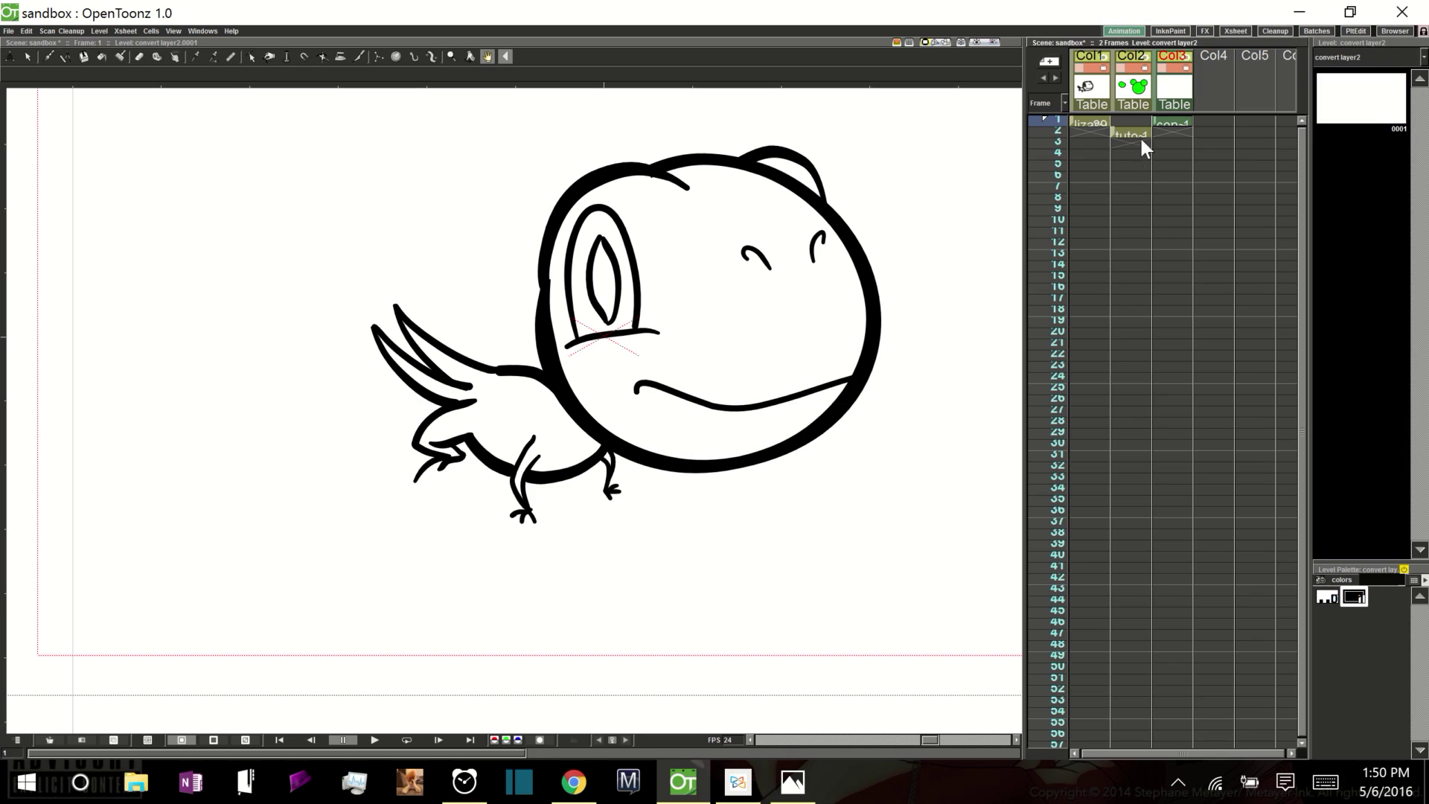
# Make lizard revised inks_1 current and cut all its lizard strokes with the Selection tool
pyautogui.click(1180, 123)
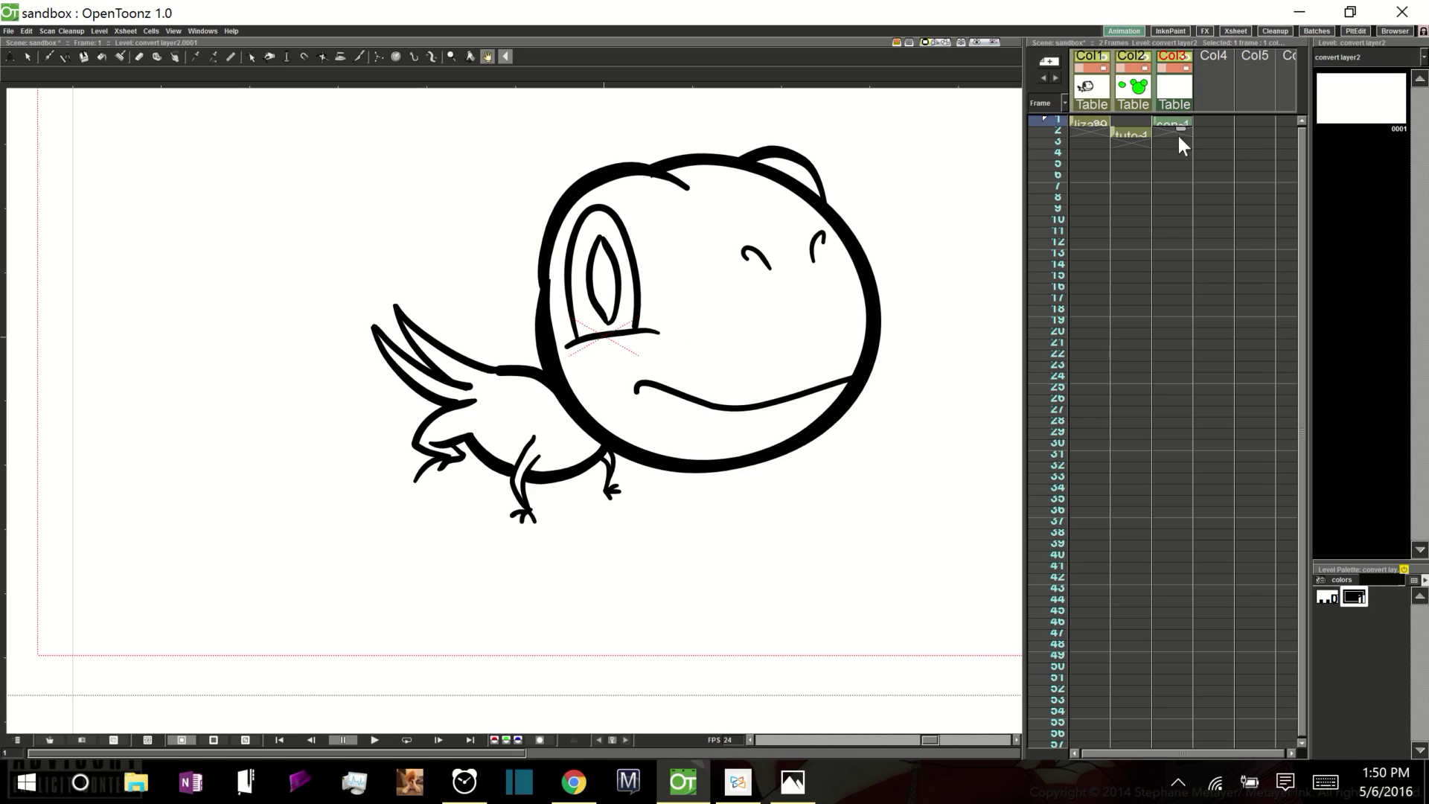
pyautogui.click(1094, 122)
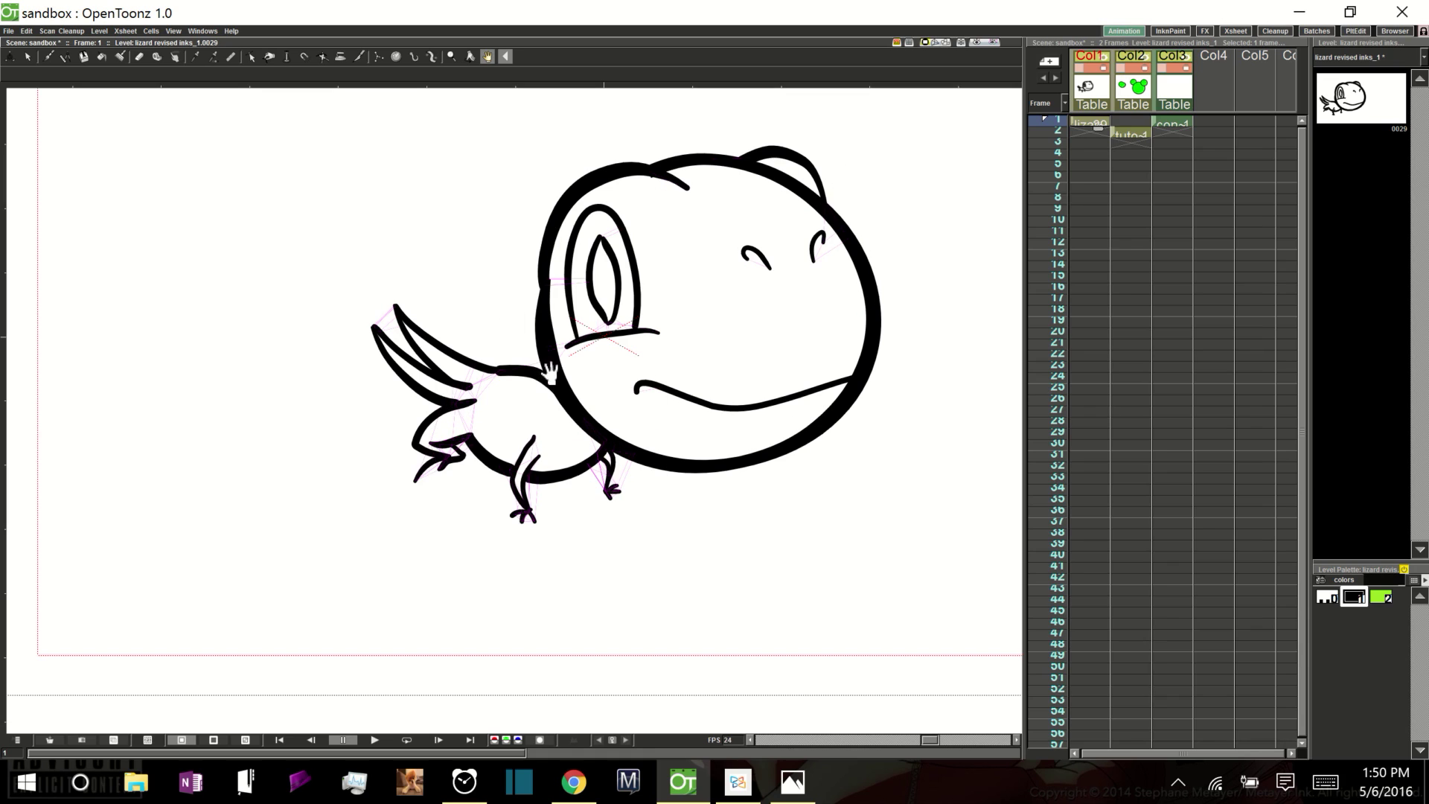
pyautogui.hotkey('shift', 'space')
pyautogui.moveTo(544, 377); pyautogui.dragTo(579, 374)
pyautogui.press('space')
pyautogui.moveTo(682, 306); pyautogui.dragTo(679, 360)
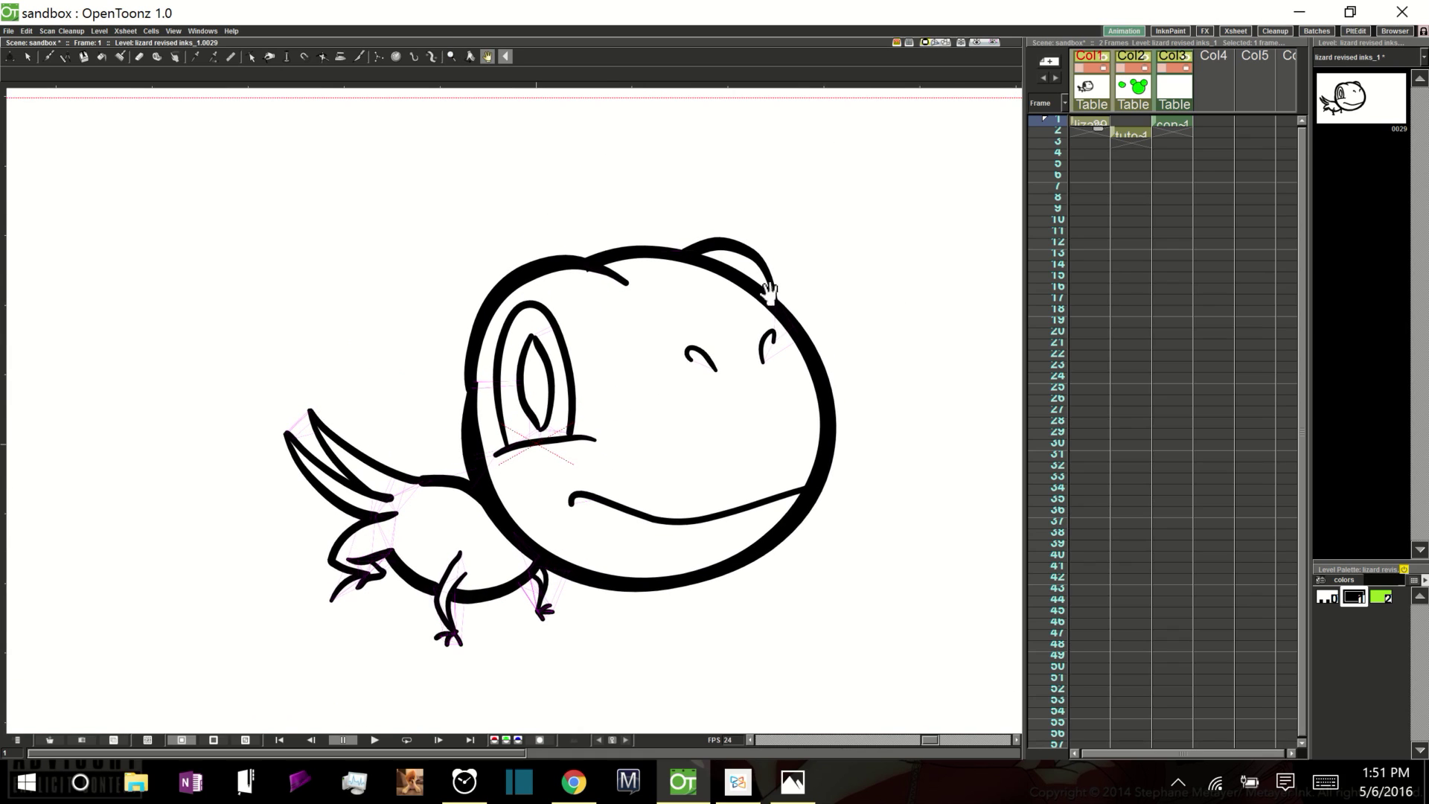
pyautogui.press('s')
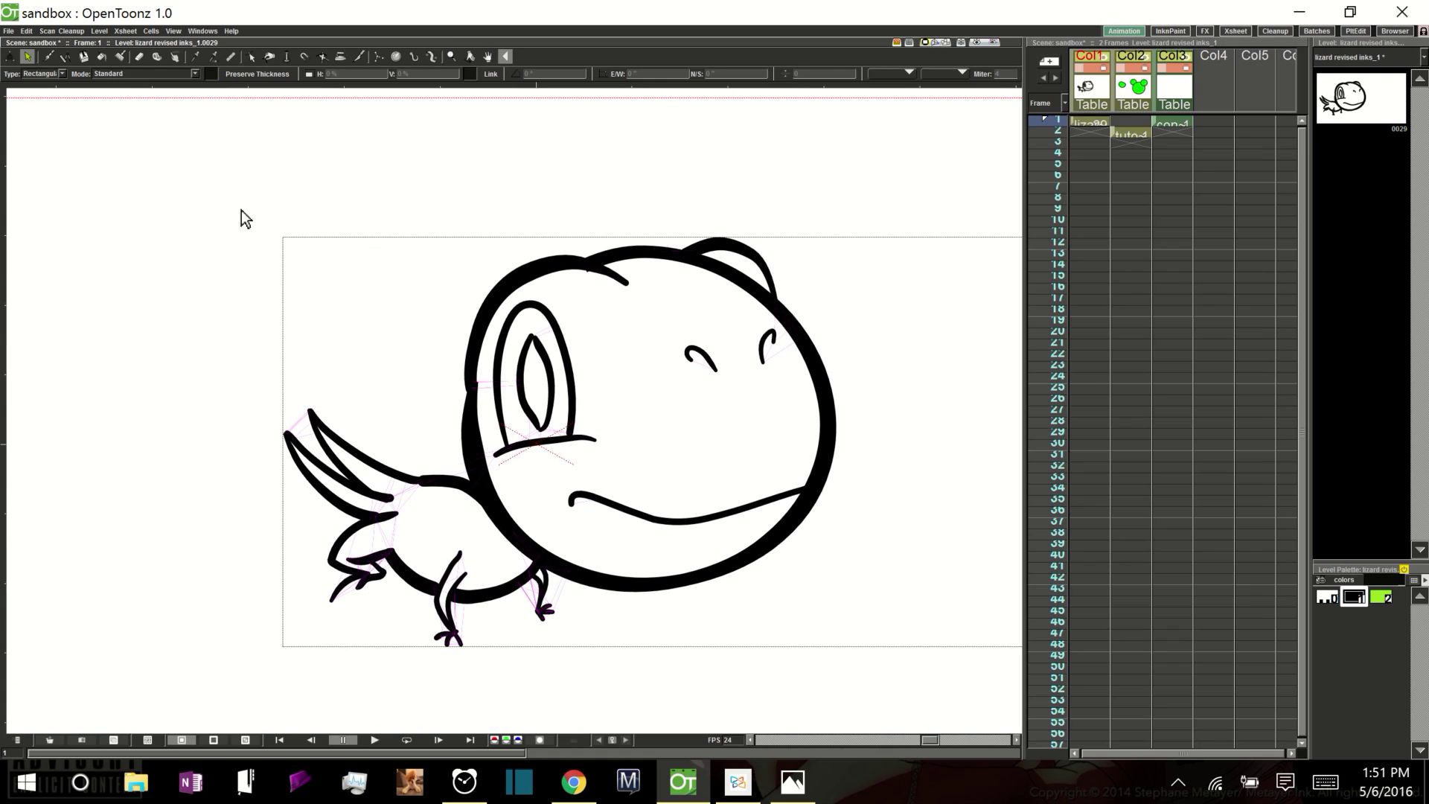
pyautogui.moveTo(221, 199)
pyautogui.mouseDown()
pyautogui.moveTo(681, 391)
pyautogui.moveTo(863, 685)
pyautogui.mouseUp()
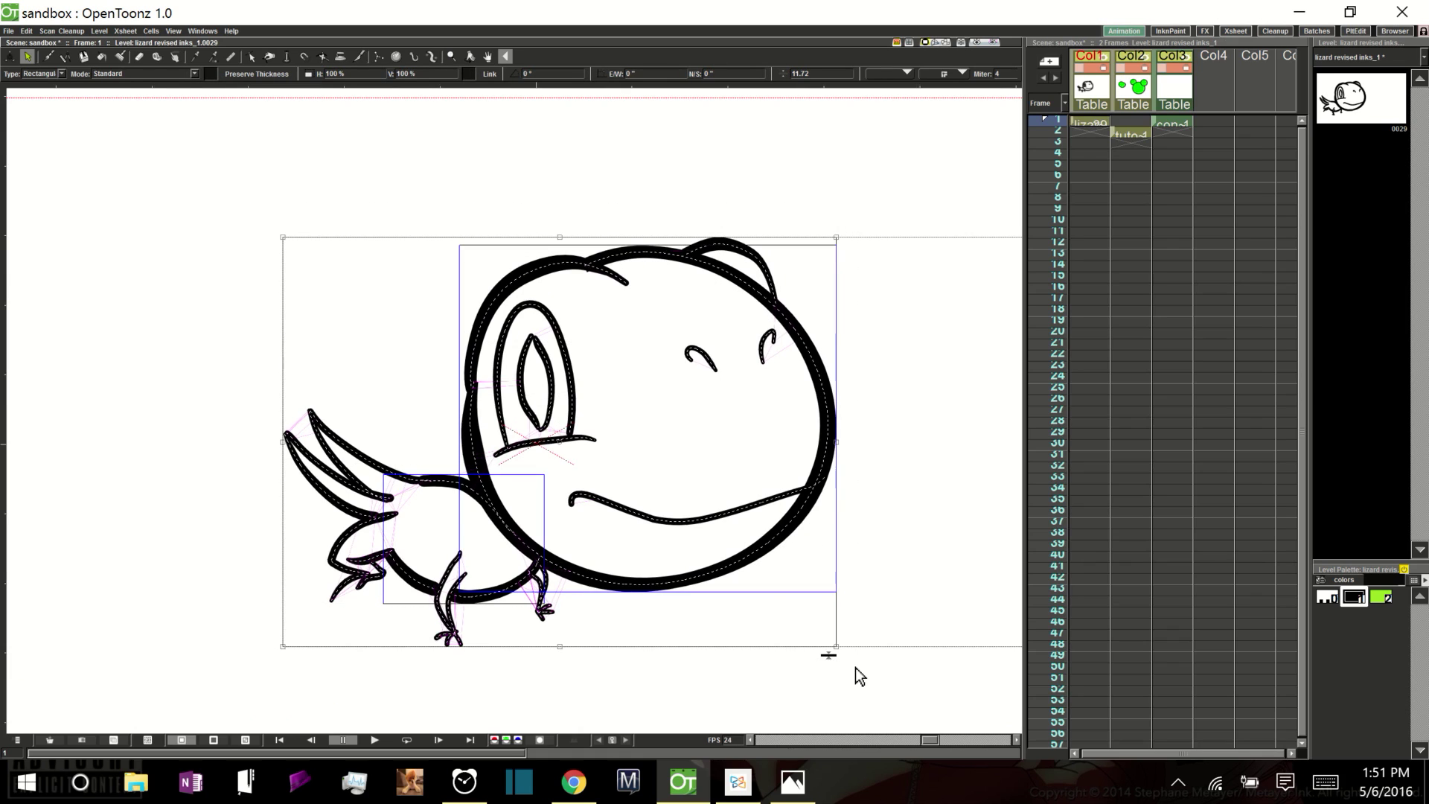
pyautogui.press('Delete')
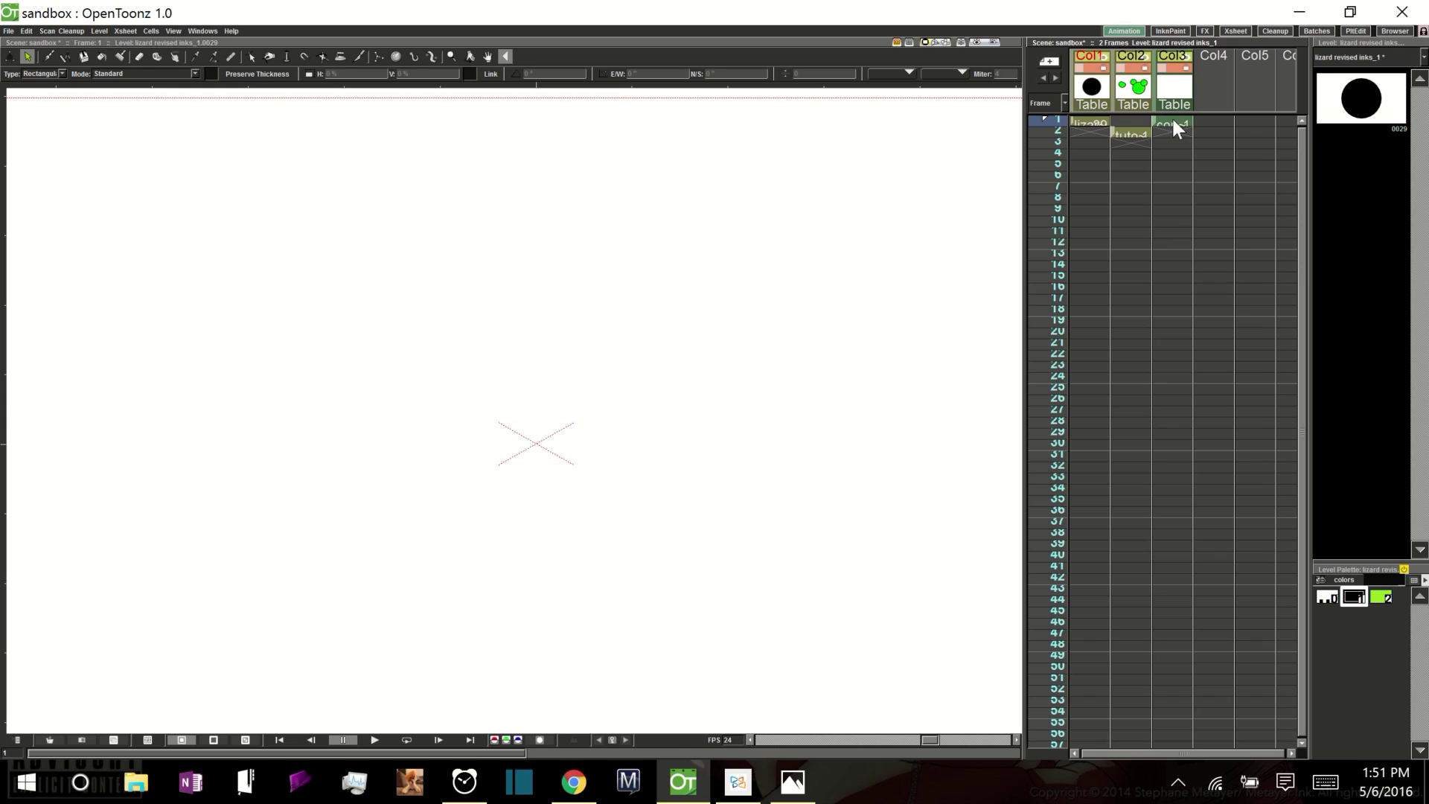
# Paste the lizard lines into convert layer2 and select the whole pasted drawing
pyautogui.click(1172, 123)
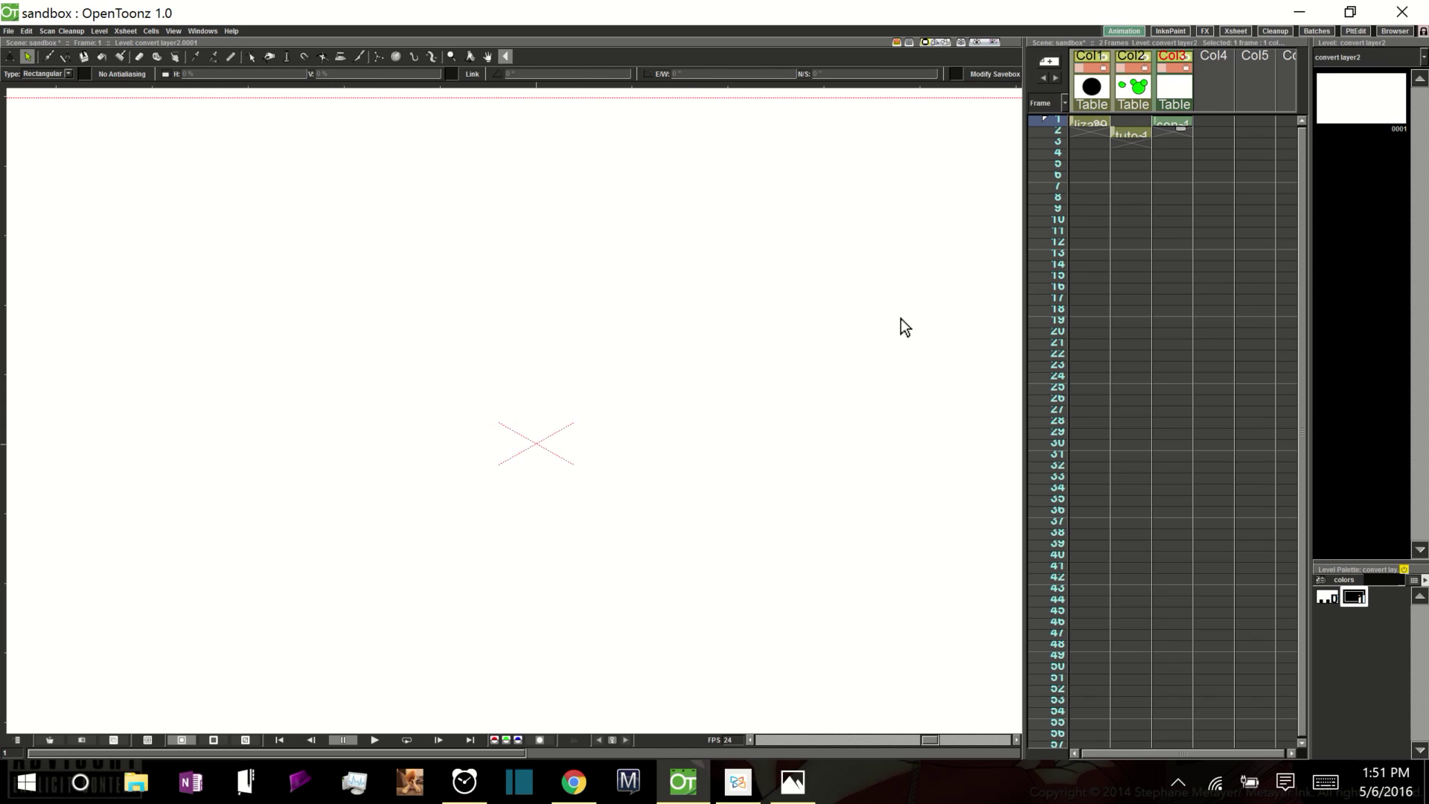
pyautogui.hotkey('ctrl', 'v')
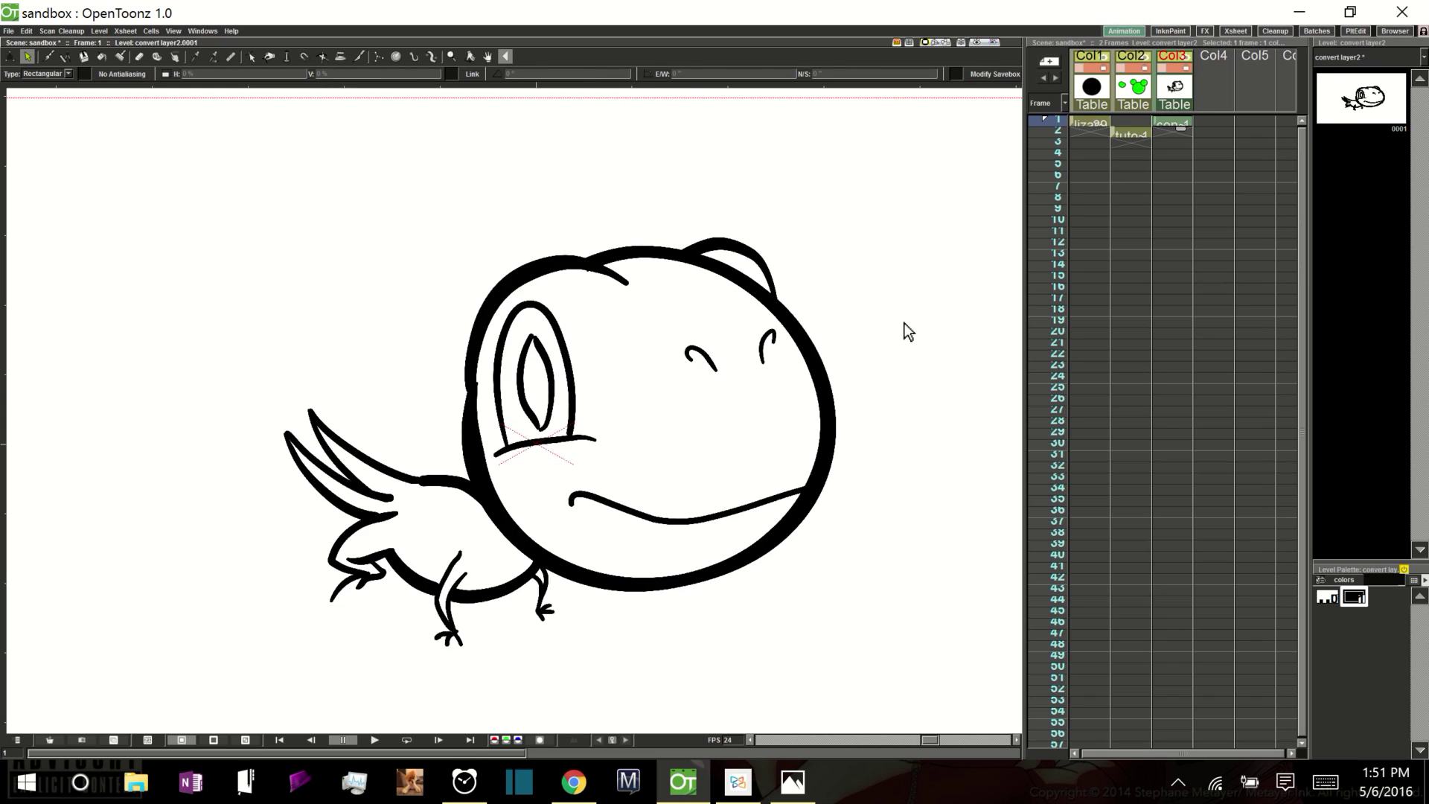
pyautogui.click(879, 514)
pyautogui.hotkey('ctrl', 'a')
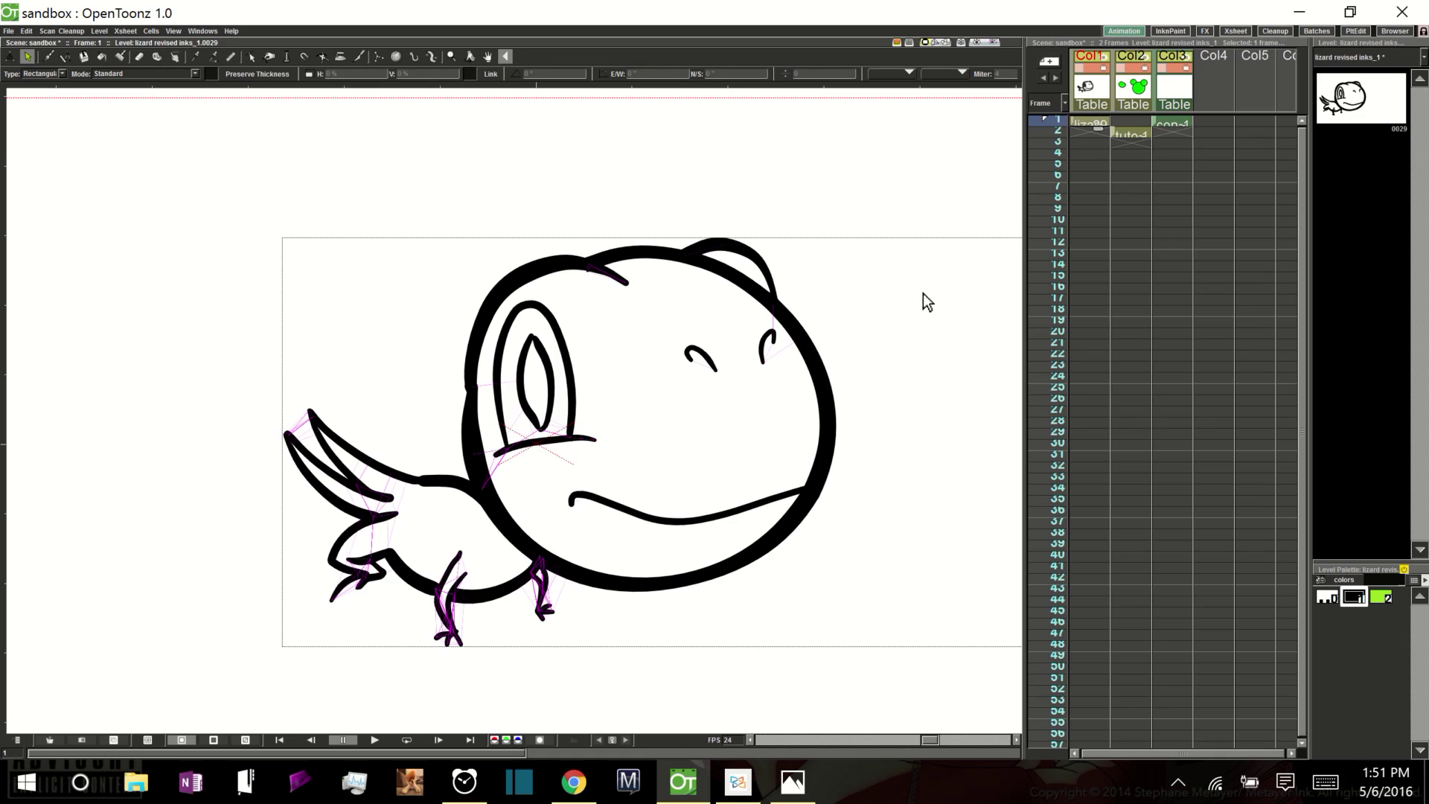
# Zoom far into the pasted lizard lines, zoom back out to the whole drawing, and enter InknPaint
pyautogui.hotkey('shift', 'space')
pyautogui.moveTo(496, 497); pyautogui.dragTo(723, 441)
pyautogui.press('s')
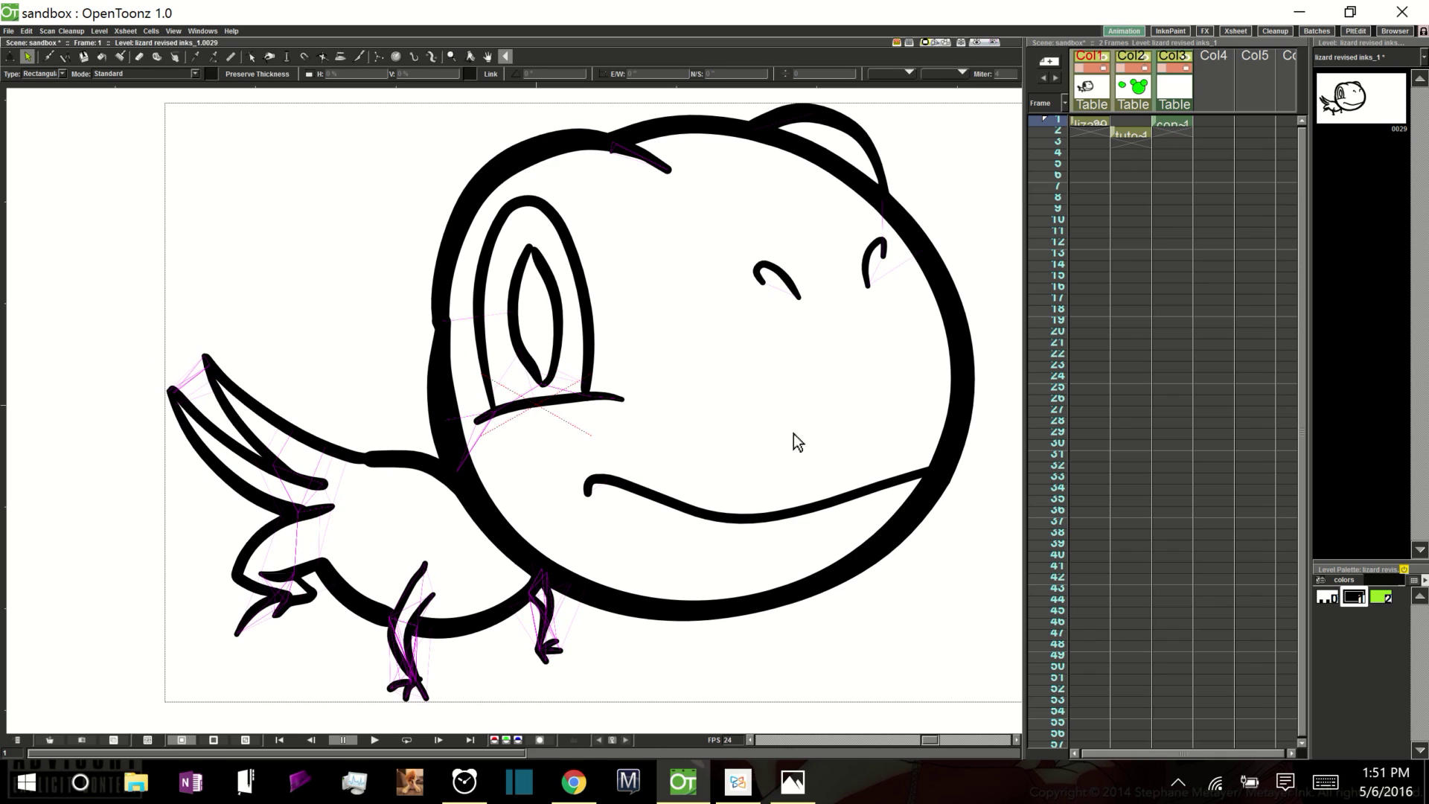
pyautogui.press('z')
pyautogui.moveTo(752, 425)
pyautogui.mouseDown()
pyautogui.moveTo(764, 443)
pyautogui.moveTo(769, 415)
pyautogui.mouseUp()
pyautogui.press('s')
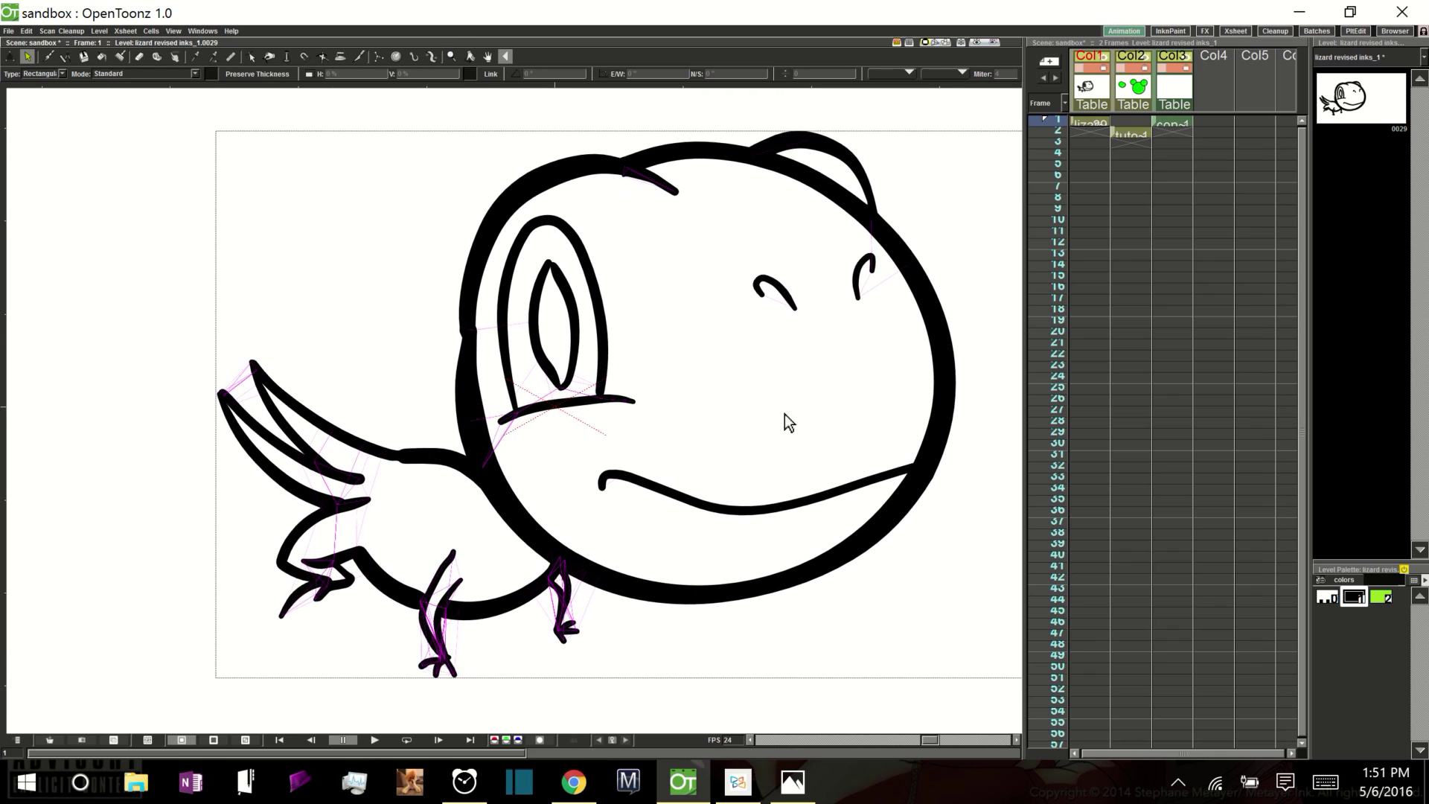
pyautogui.click(1169, 31)
# Toggle Fill Check on and off to reveal fillable areas, then pick green color_2 with the Fill tool
pyautogui.click(96, 31)
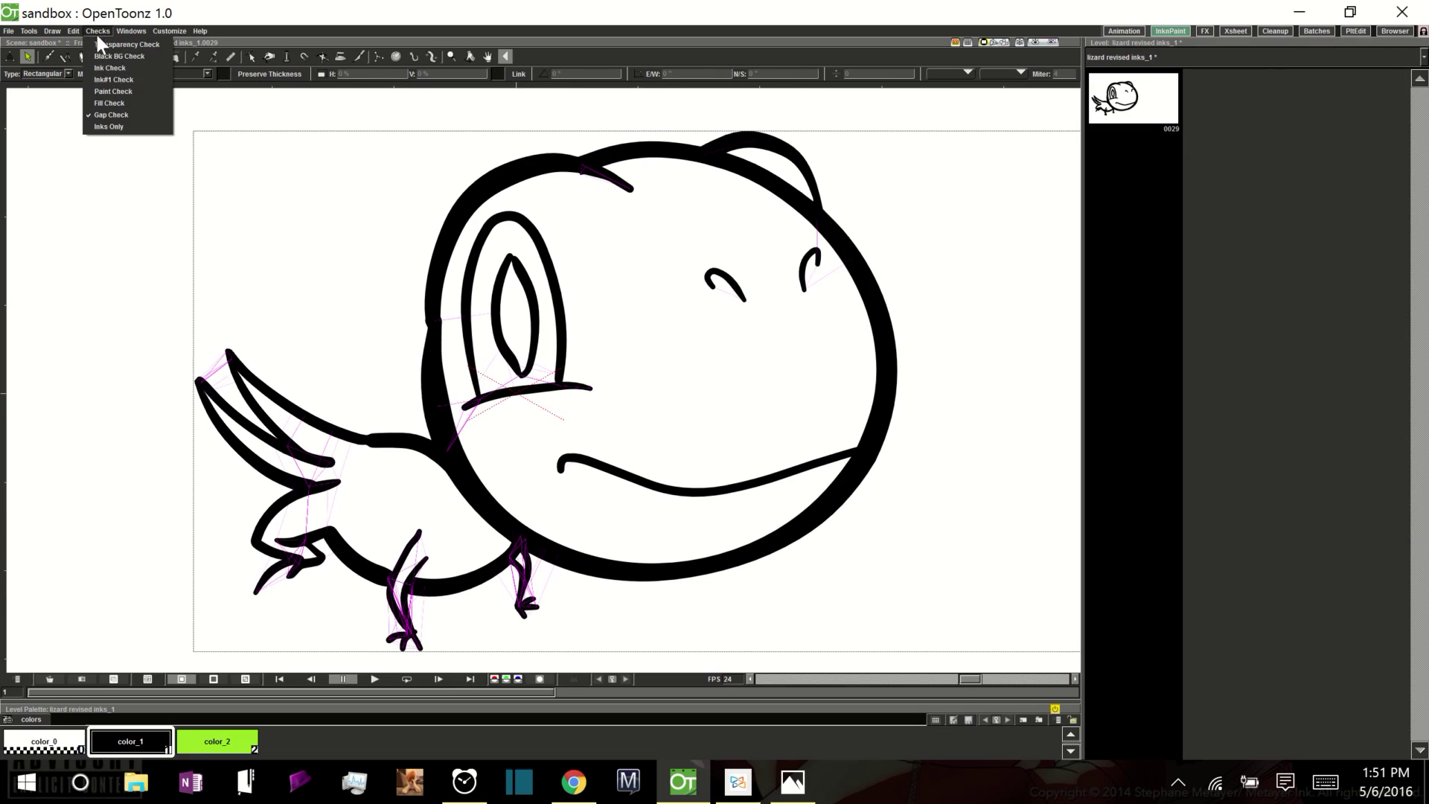
pyautogui.click(111, 103)
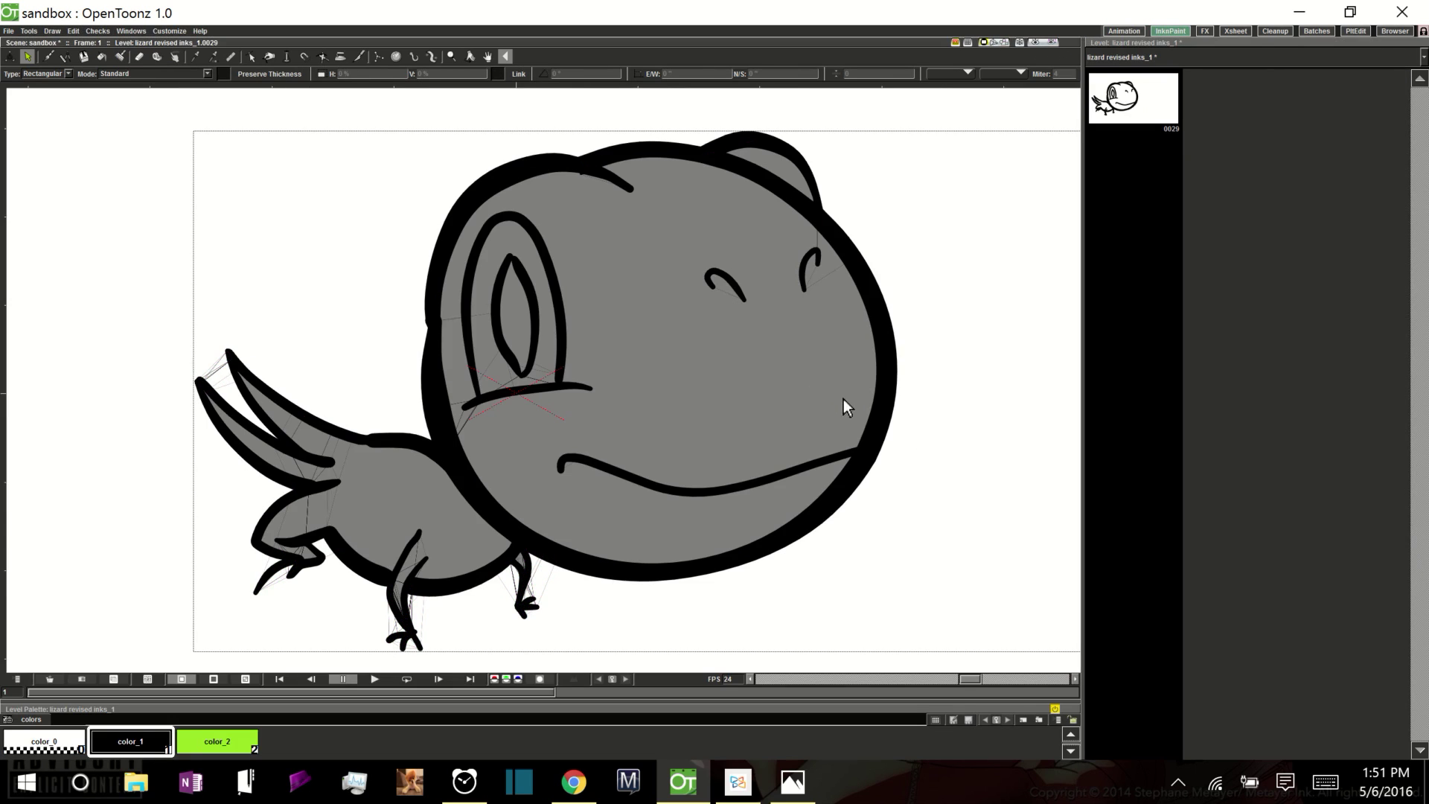
pyautogui.click(97, 32)
pyautogui.click(122, 106)
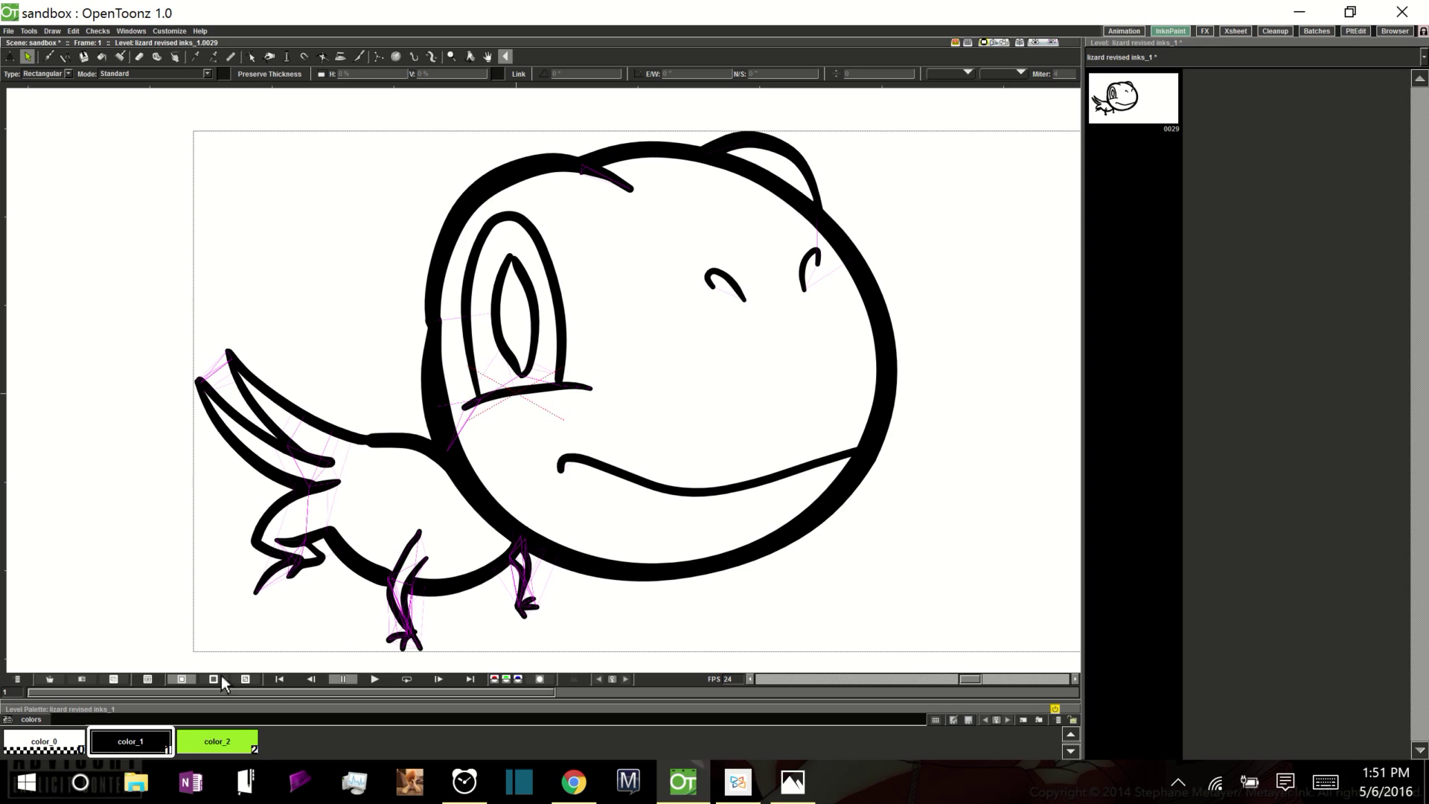
pyautogui.click(217, 741)
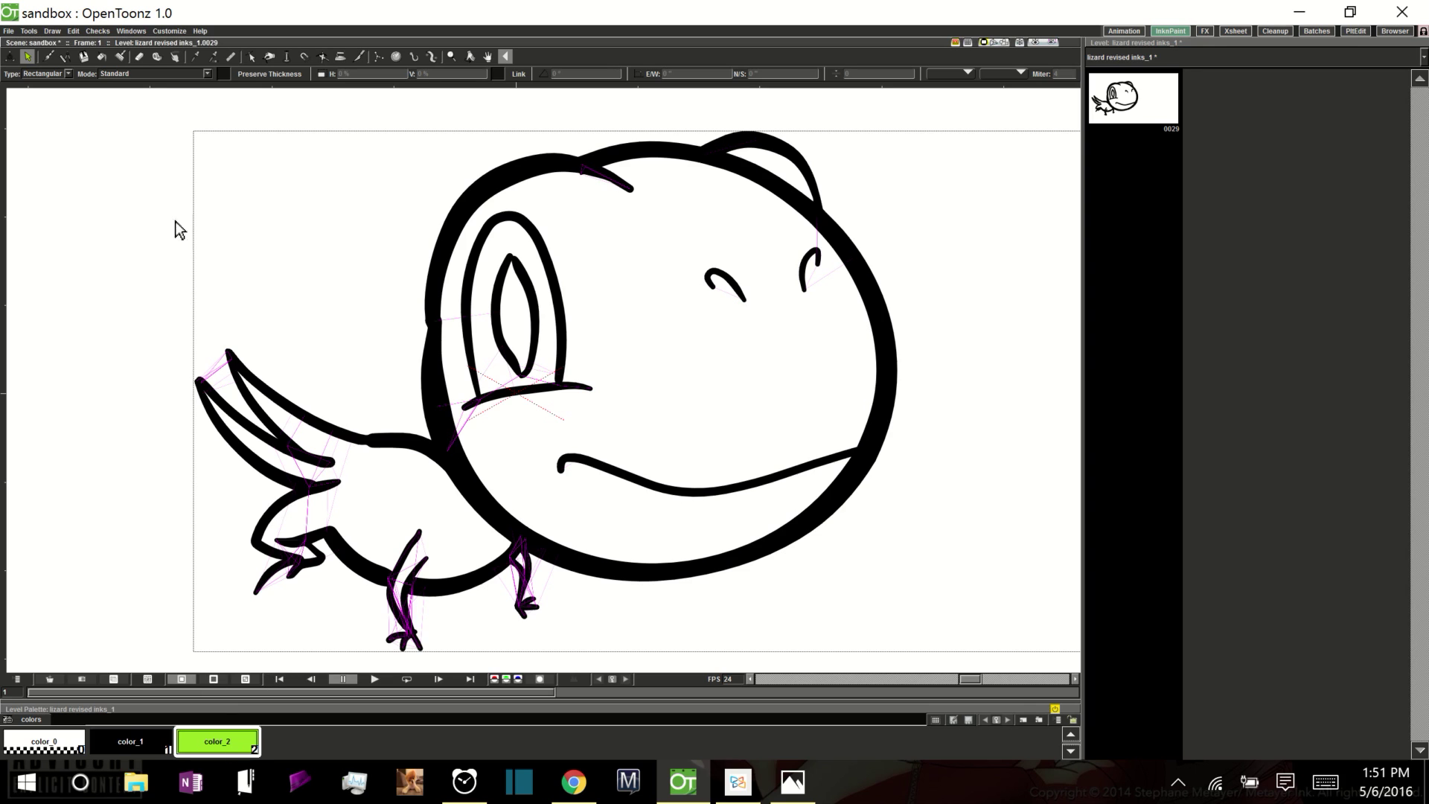
pyautogui.click(102, 57)
# Fill the eye ring, head, body and tail, crest, and eye interior green
pyautogui.click(485, 329)
pyautogui.click(475, 395)
pyautogui.click(384, 503)
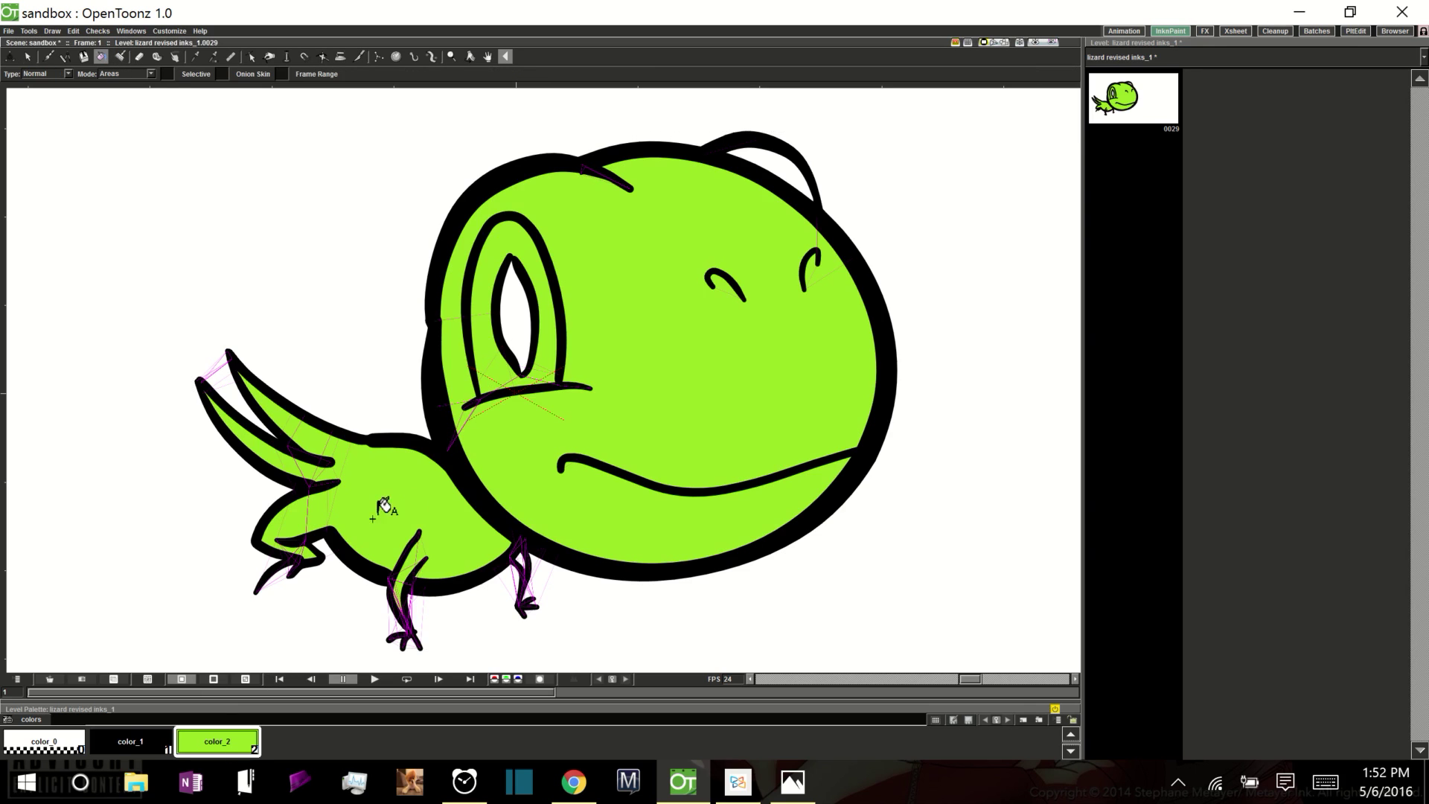
pyautogui.click(788, 174)
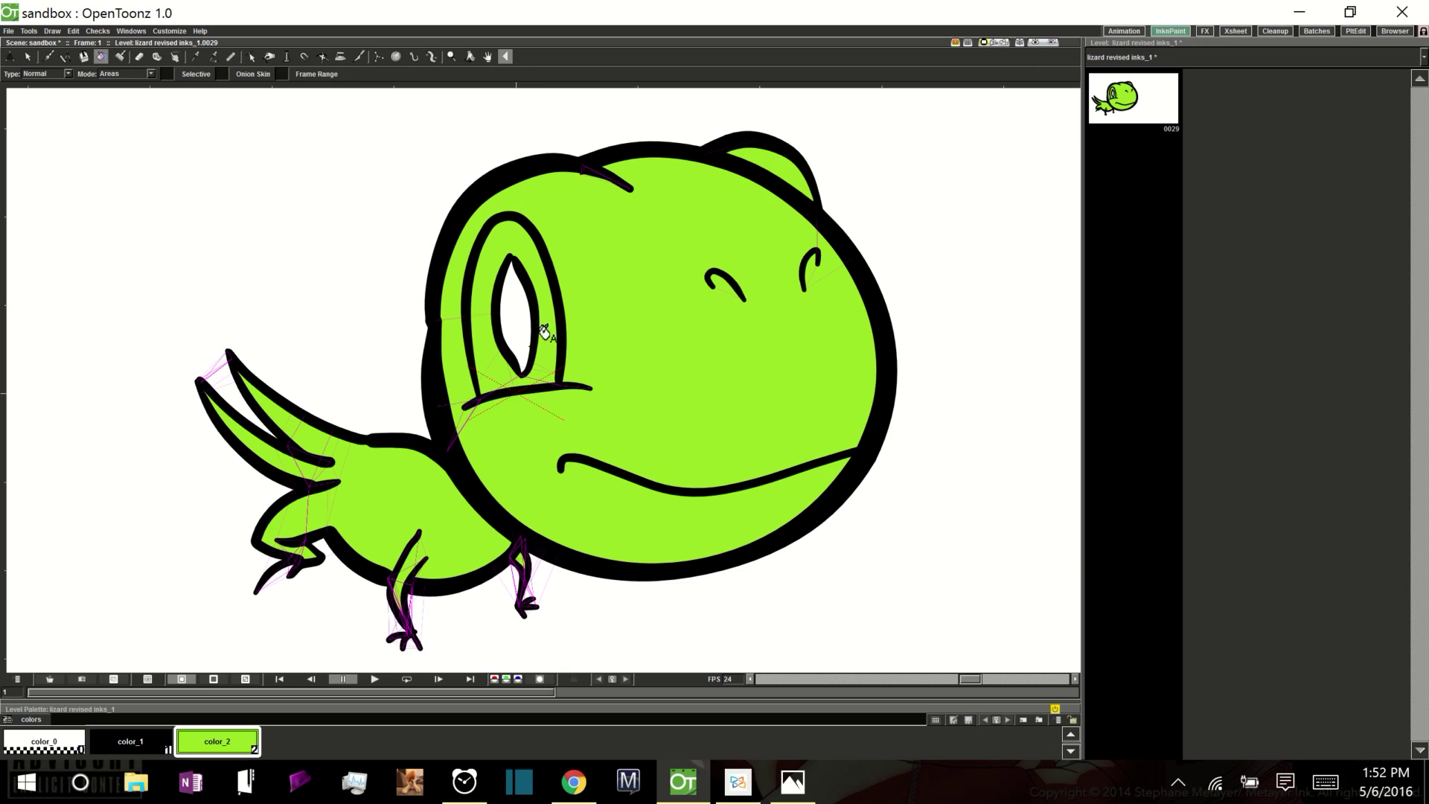
pyautogui.click(519, 328)
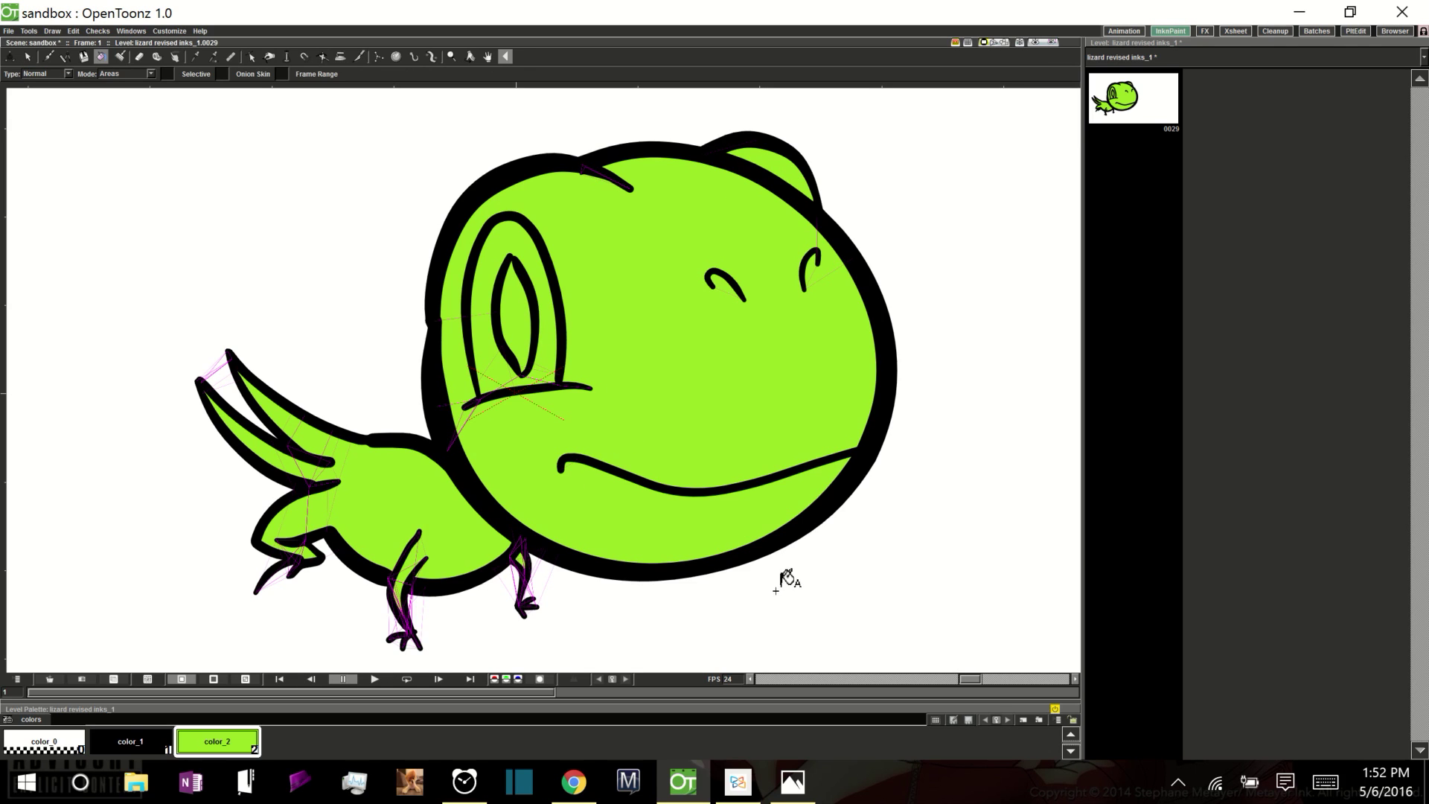